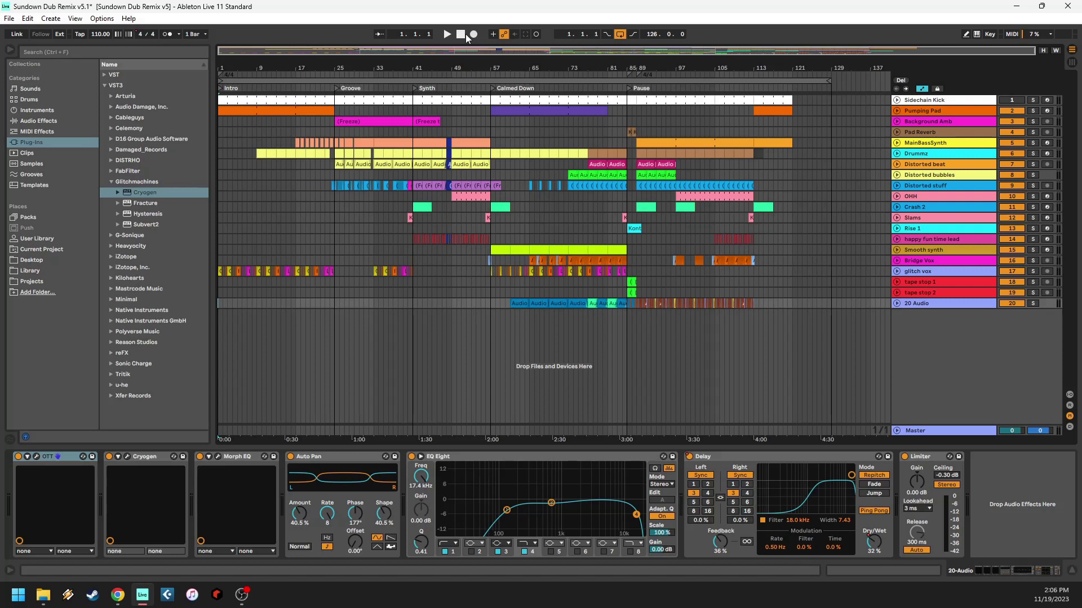
# Show the full arrangement length and fold up the 20 Audio track.
pyautogui.click(495, 347)
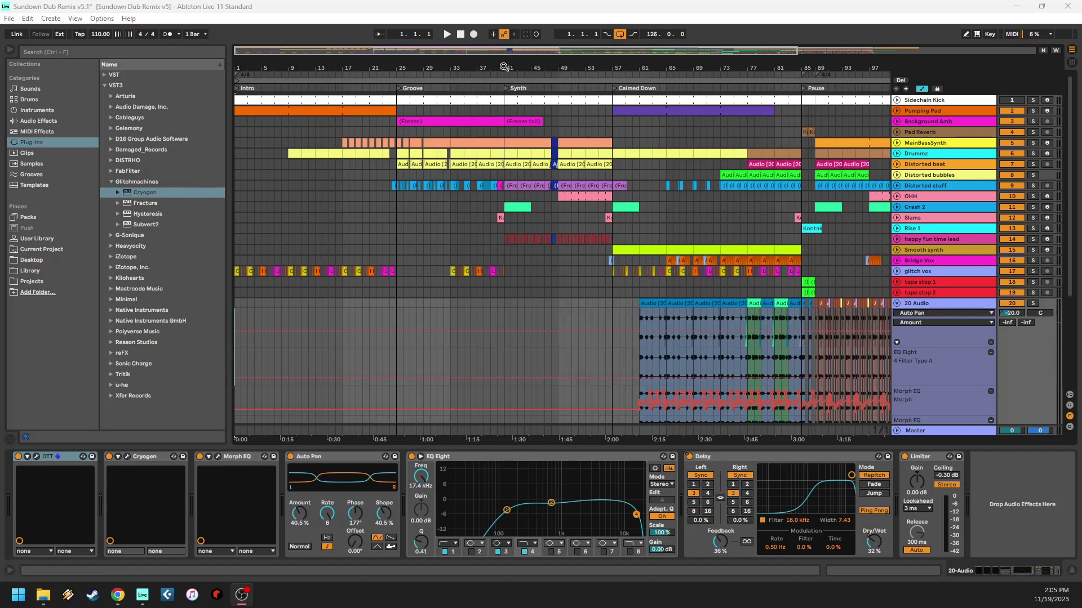
pyautogui.moveTo(505, 68); pyautogui.dragTo(505, 62)
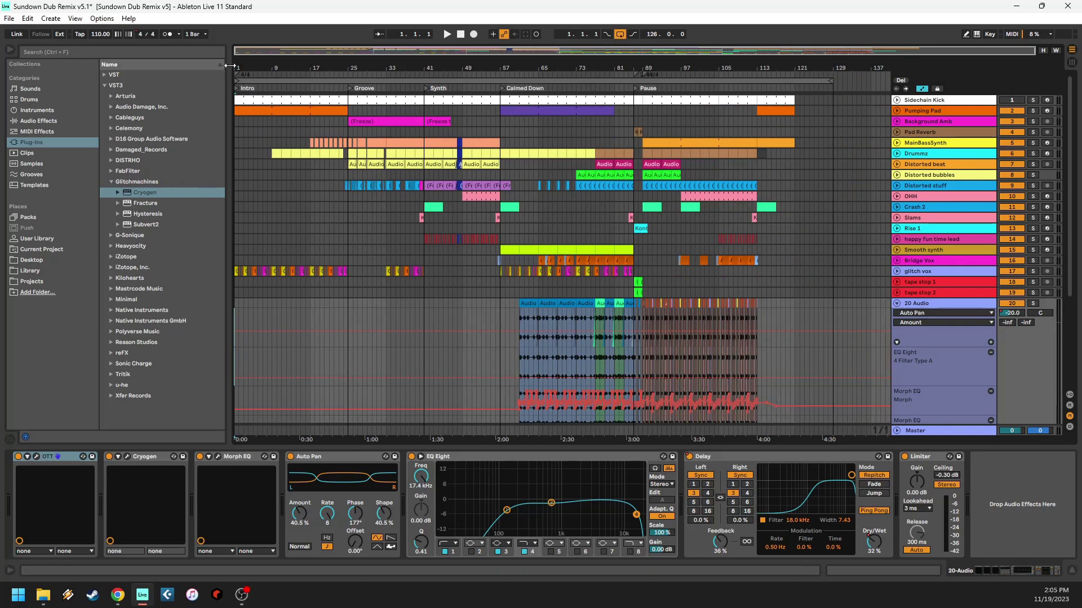
pyautogui.moveTo(230, 67); pyautogui.dragTo(218, 67)
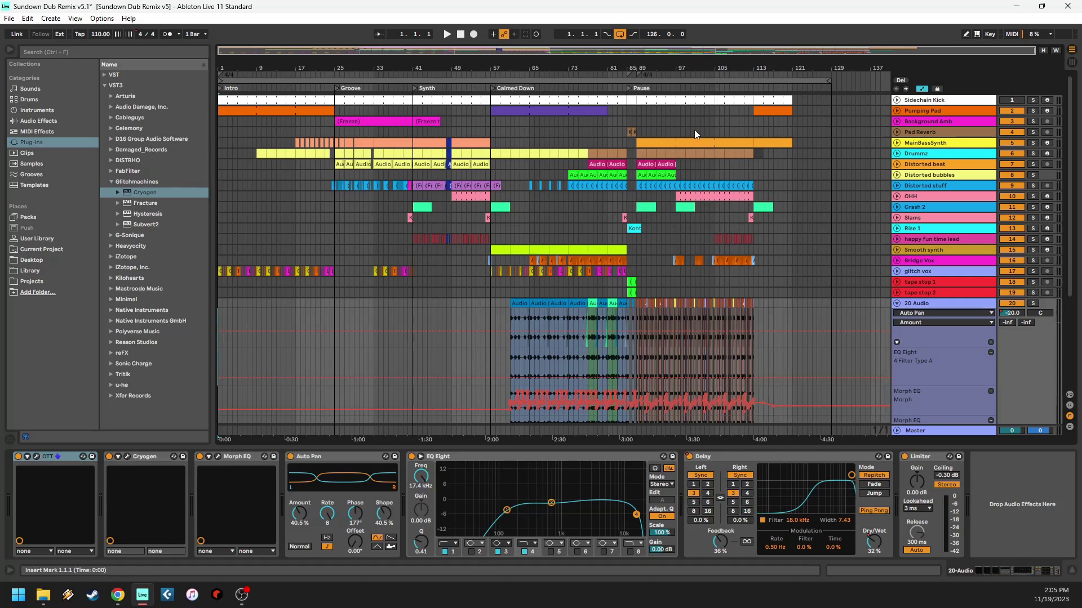
pyautogui.click(897, 303)
# Unfold the Distorted beat and MainBassSynth tracks in turn to examine their automation lanes, folding each one again.
pyautogui.click(896, 164)
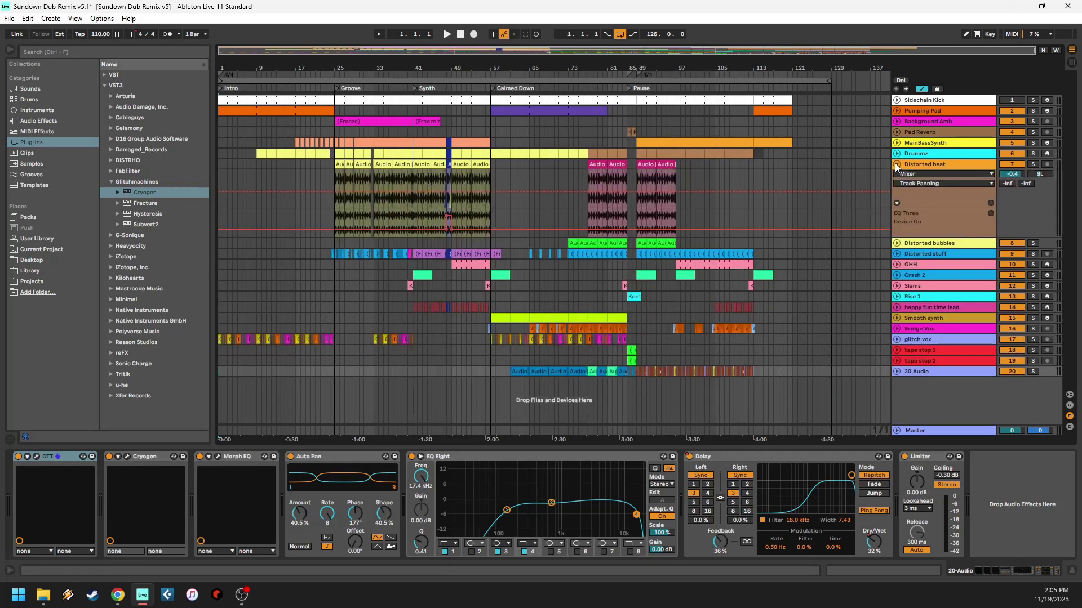
pyautogui.click(896, 165)
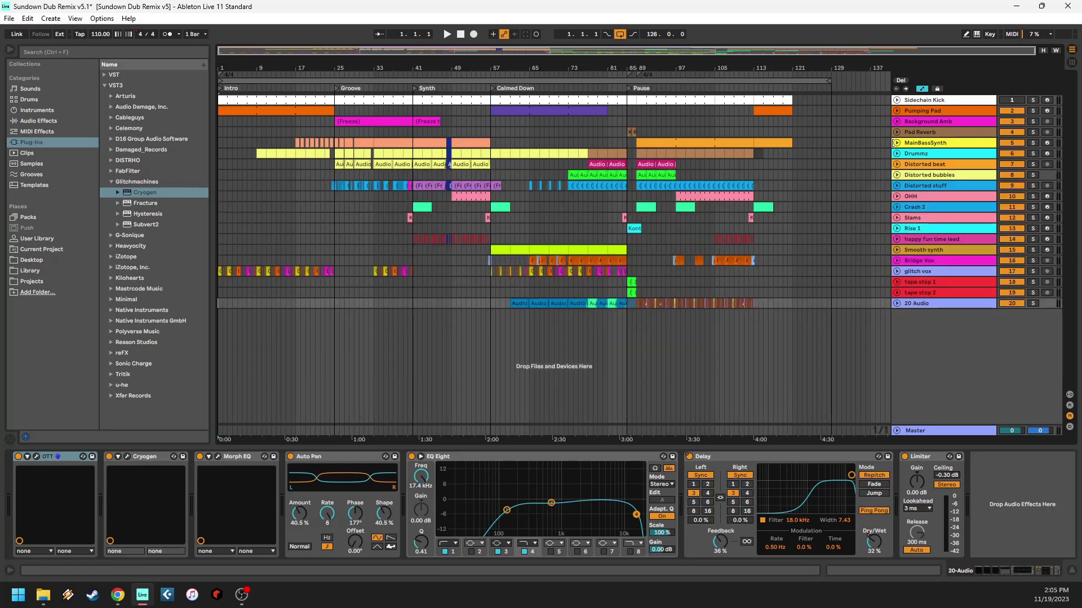
pyautogui.click(896, 143)
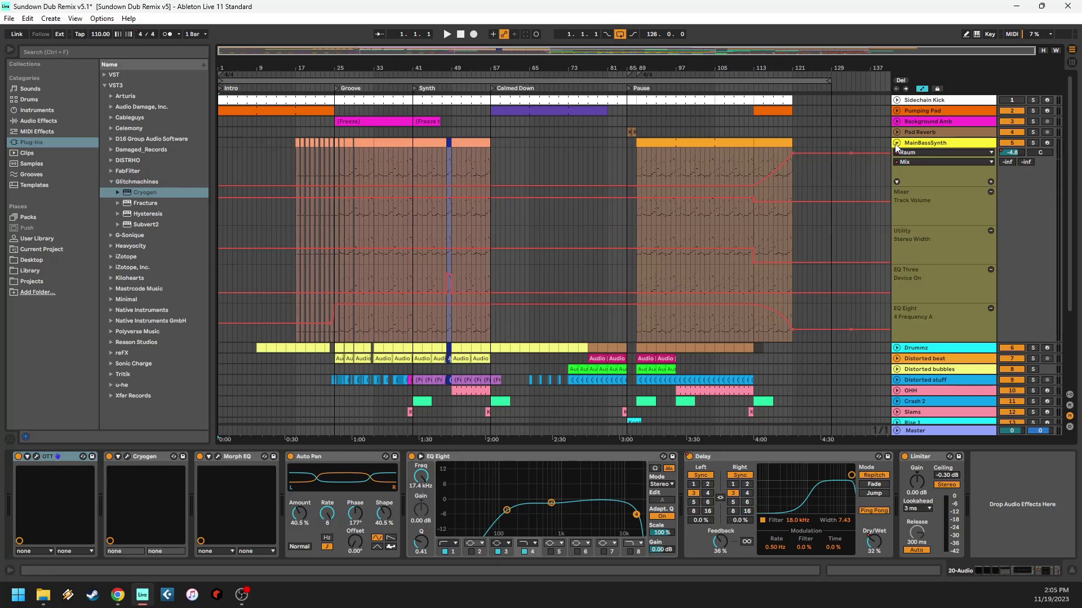
pyautogui.click(896, 143)
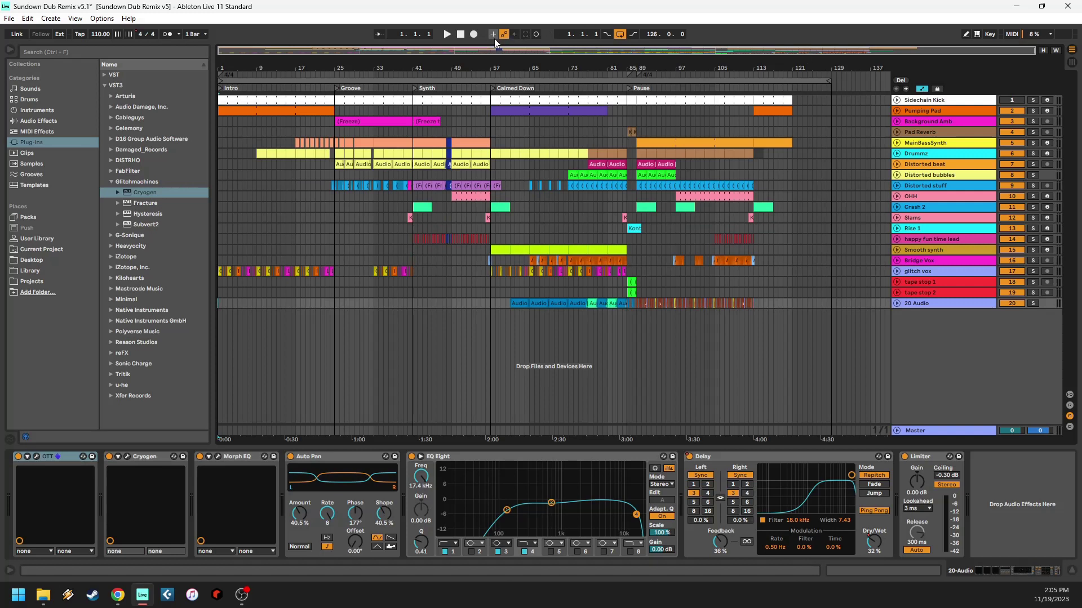
# Save the Live Set as "Sundown Dub Remix v5.1 (Bounce)", replacing the existing file.
pyautogui.click(9, 18)
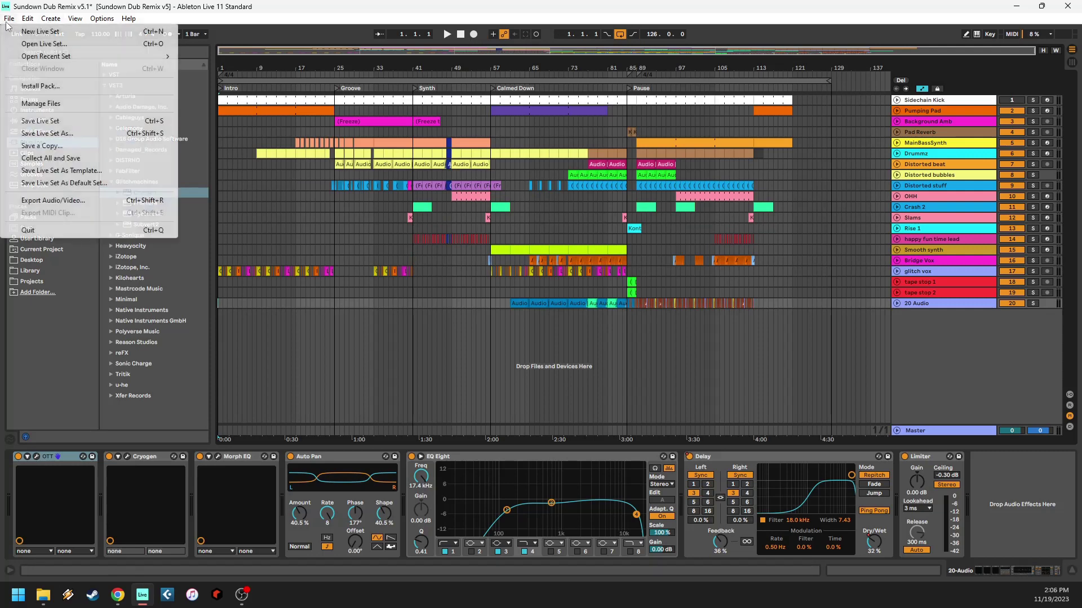
pyautogui.click(42, 133)
pyautogui.click(265, 186)
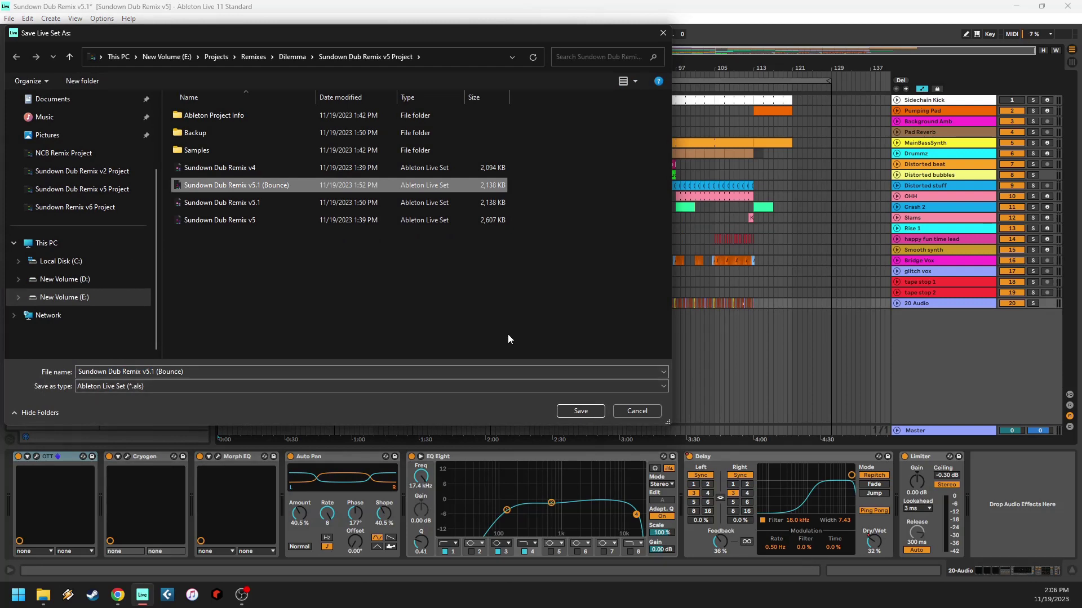
pyautogui.click(586, 410)
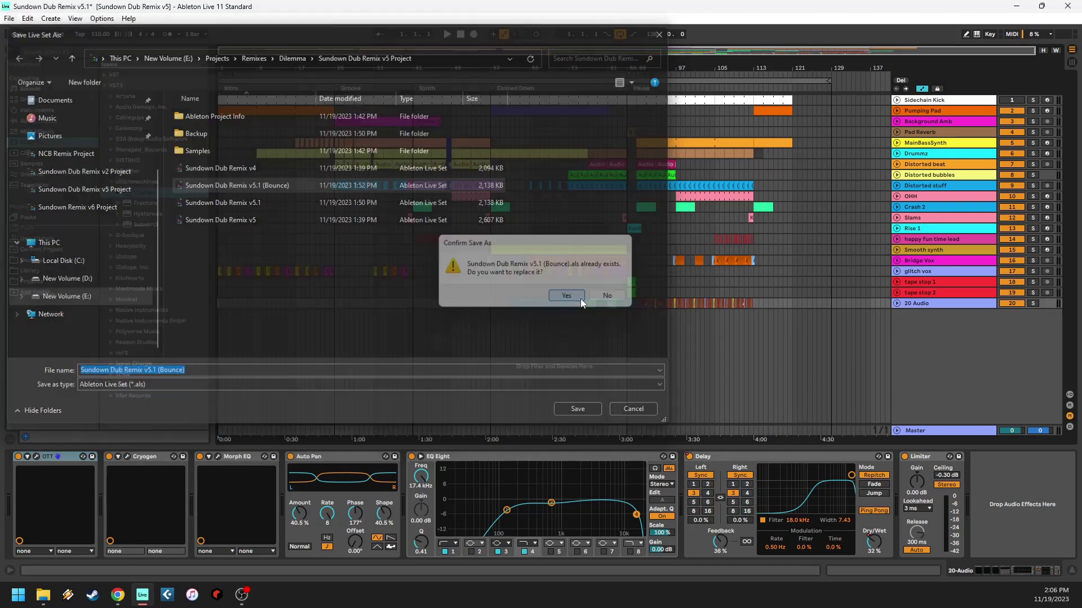
pyautogui.click(580, 297)
# In the session mixer, reset the Sidechain Kick, Pumping Pad, Background Amb, Pad Reverb and Drummz volumes to 0 dB.
pyautogui.press('Tab')
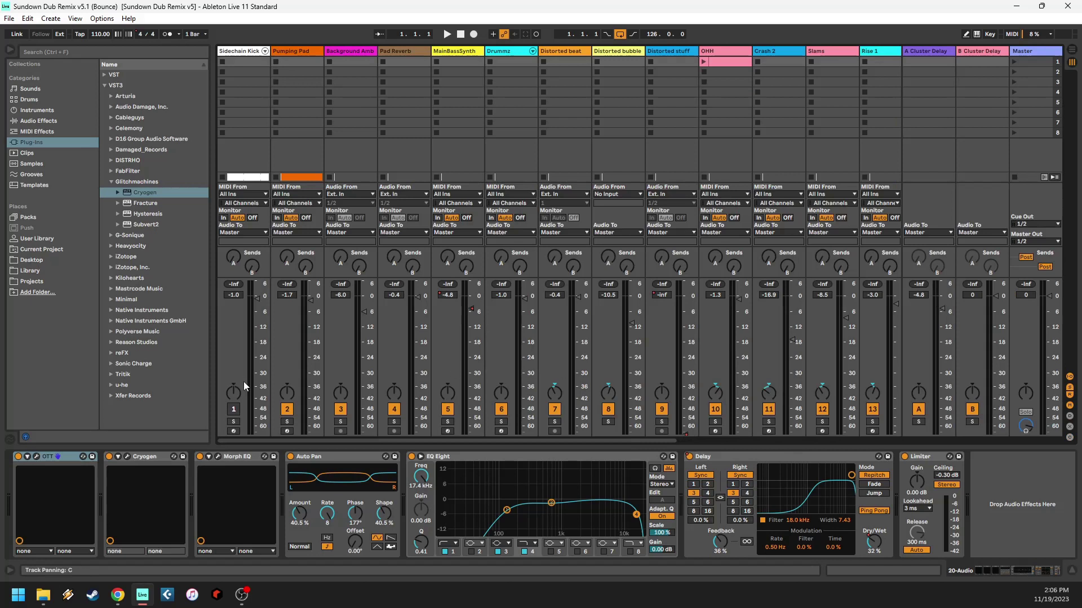
pyautogui.moveTo(257, 298); pyautogui.dragTo(417, 296)
pyautogui.moveTo(524, 304); pyautogui.dragTo(524, 295)
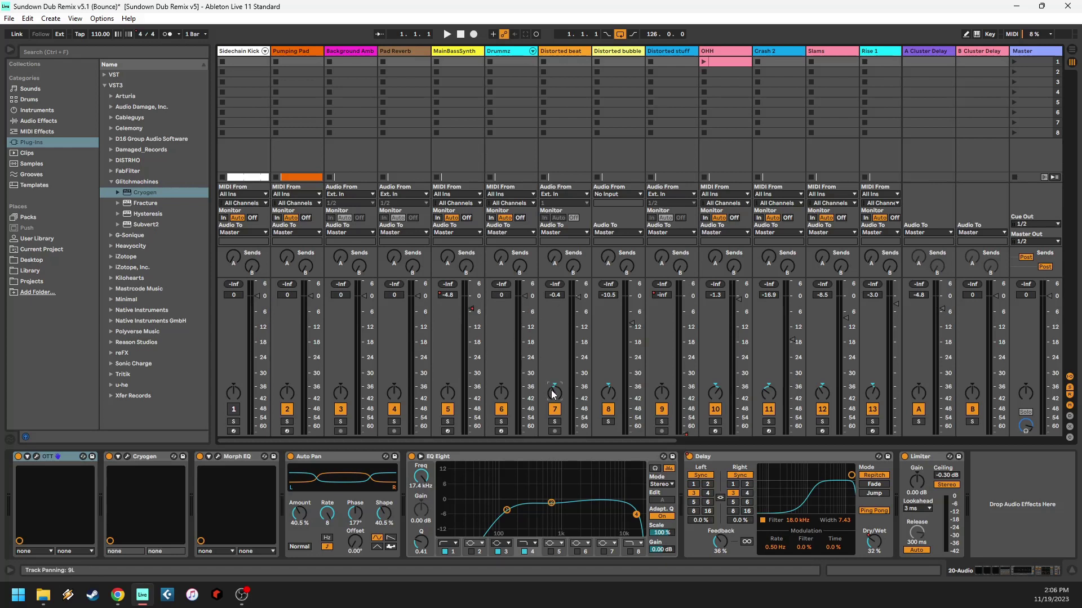
# Reset the Distorted beat, Distorted bubbles, OHH, Crash 2 and Slams tracks to 0 dB volume and centre panning.
pyautogui.moveTo(580, 309); pyautogui.dragTo(580, 296)
pyautogui.moveTo(614, 394); pyautogui.dragTo(613, 401)
pyautogui.moveTo(631, 323); pyautogui.dragTo(631, 296)
pyautogui.moveTo(712, 399); pyautogui.dragTo(767, 400)
pyautogui.moveTo(791, 340)
pyautogui.mouseDown()
pyautogui.moveTo(791, 295)
pyautogui.moveTo(742, 296)
pyautogui.mouseUp()
pyautogui.moveTo(821, 390); pyautogui.dragTo(821, 394)
# Centre Rise 1's panning and reset the Rise 1, happy fun time lead, Smooth synth, Bridge Vox and glitch vox volumes to 0 dB.
pyautogui.moveTo(650, 439); pyautogui.dragTo(800, 445)
pyautogui.press('Delete')
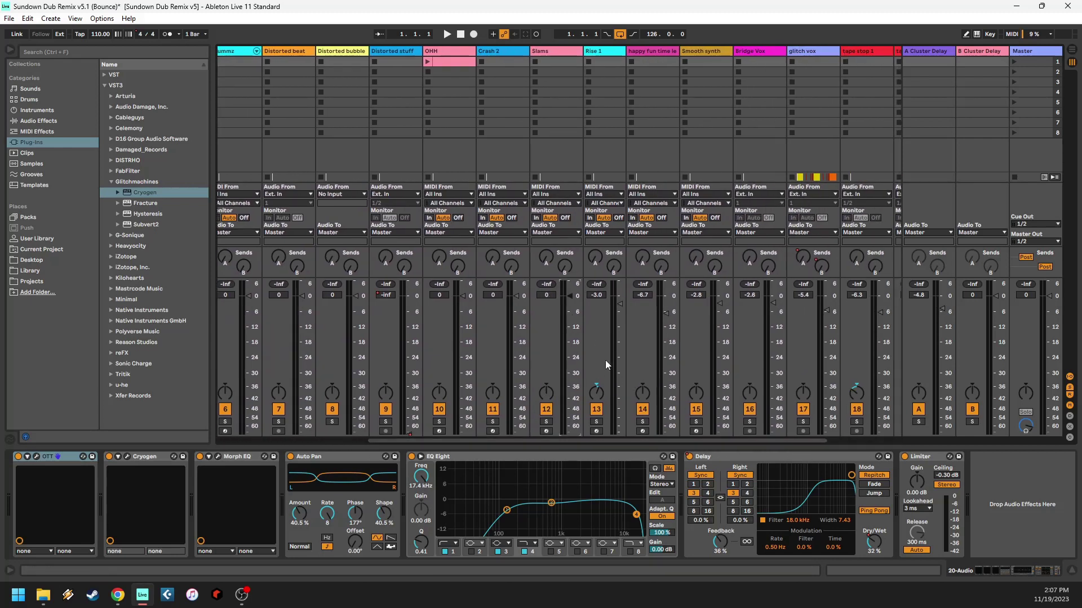
pyautogui.moveTo(620, 306); pyautogui.dragTo(620, 312)
pyautogui.press('Delete')
pyautogui.click(662, 313)
pyautogui.press('Delete')
pyautogui.click(716, 312)
pyautogui.press('Delete')
pyautogui.click(762, 309)
pyautogui.press('Delete')
pyautogui.click(813, 309)
pyautogui.press('Delete')
# Reset the tape stop 1 and tape stop 2 tracks to 0 dB volume and centre panning.
pyautogui.moveTo(786, 440); pyautogui.dragTo(920, 442)
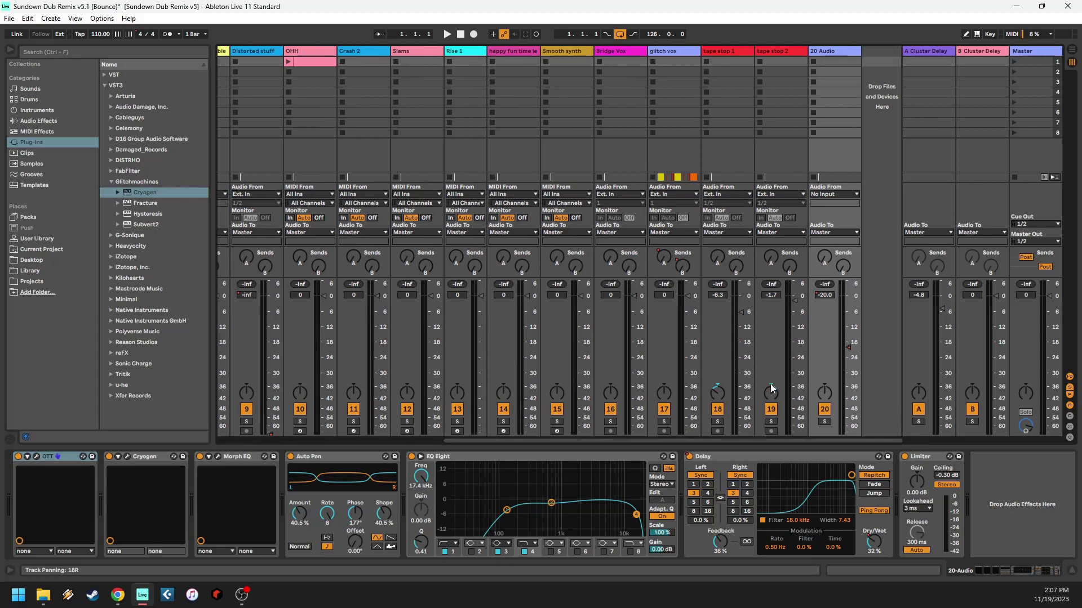
pyautogui.click(725, 389)
pyautogui.press('Delete')
pyautogui.click(736, 309)
pyautogui.press('Delete')
pyautogui.click(791, 307)
pyautogui.press('Delete')
pyautogui.click(771, 389)
pyautogui.press('Delete')
# Lower the Master track's volume to -inf and return to the arrangement.
pyautogui.moveTo(881, 437); pyautogui.dragTo(441, 428)
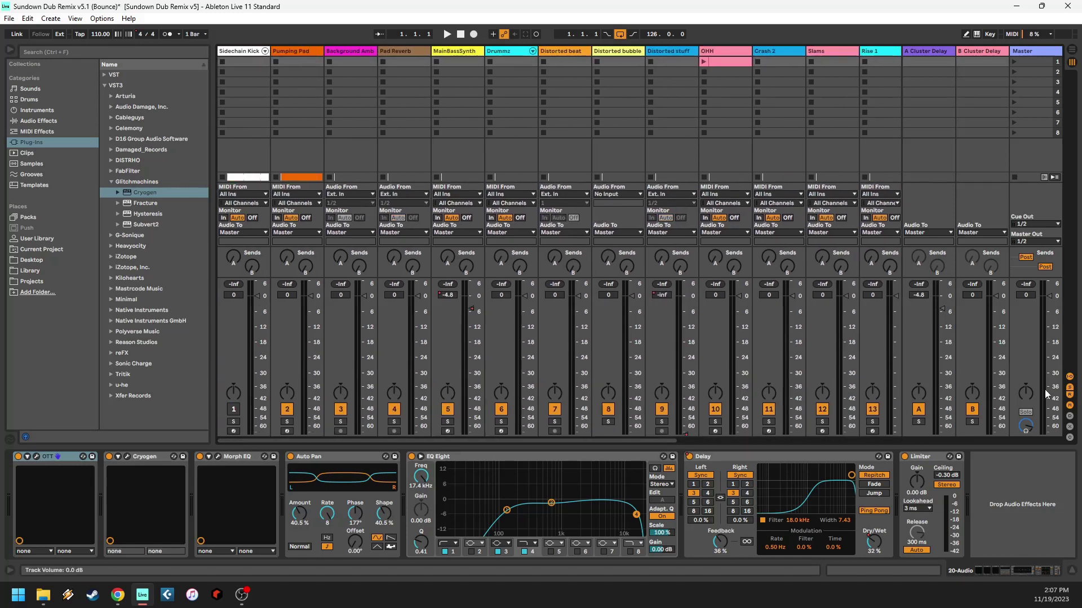
pyautogui.moveTo(1049, 297); pyautogui.dragTo(1049, 433)
pyautogui.click(1072, 50)
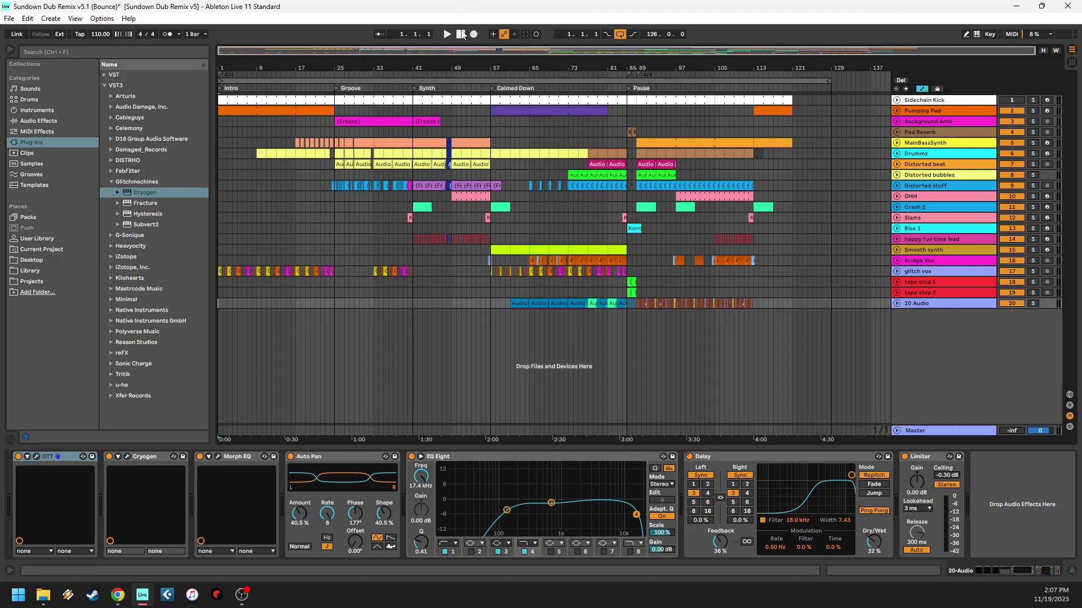
# Play the arrangement from the start and show the session mixer with the return tracks hidden.
pyautogui.click(447, 35)
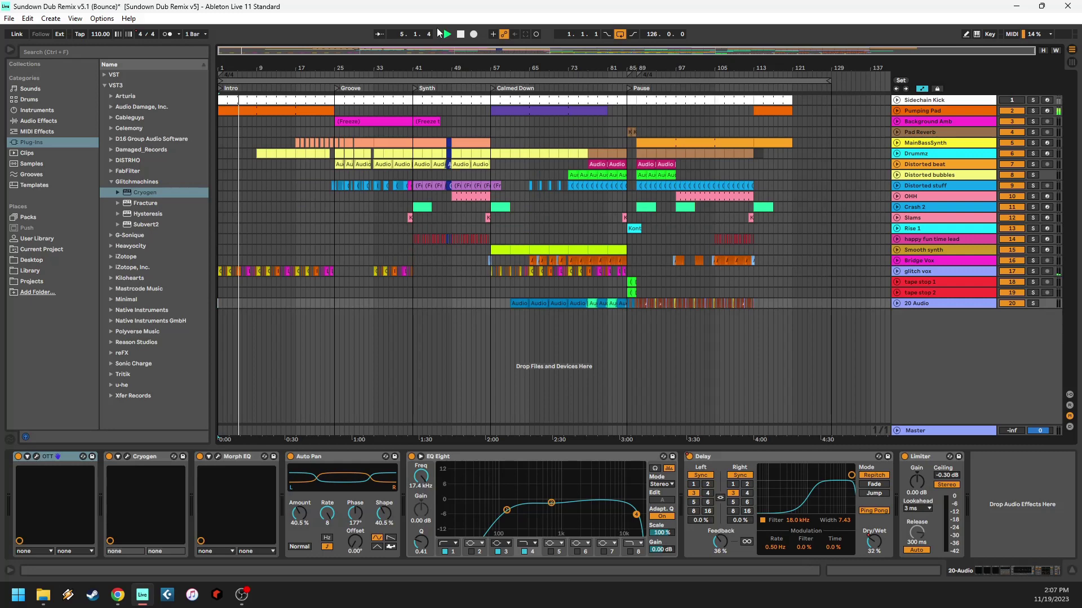
pyautogui.click(1071, 64)
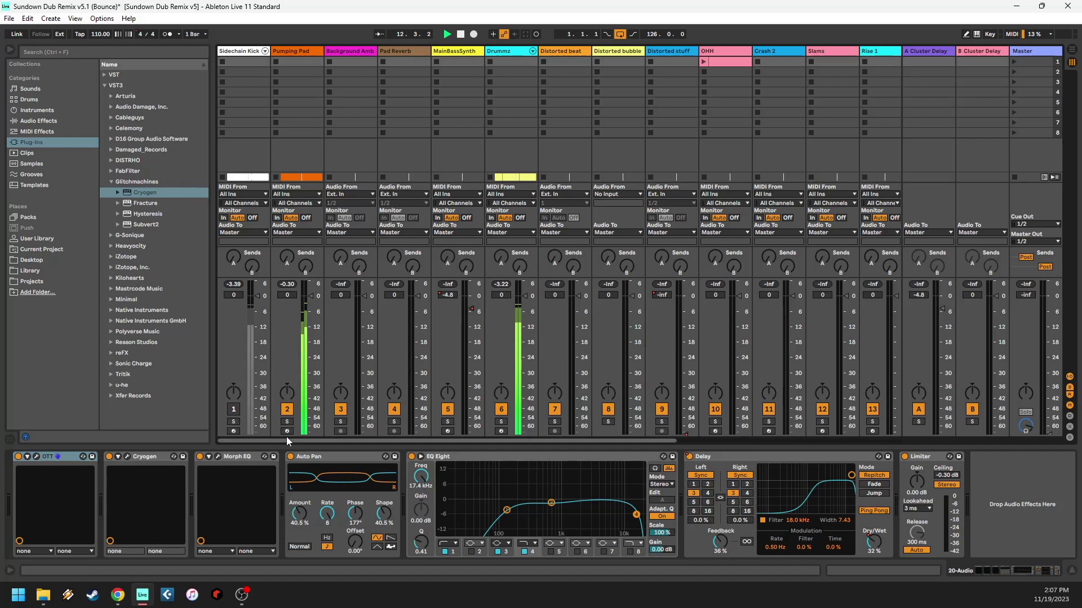
pyautogui.moveTo(289, 439); pyautogui.dragTo(335, 454)
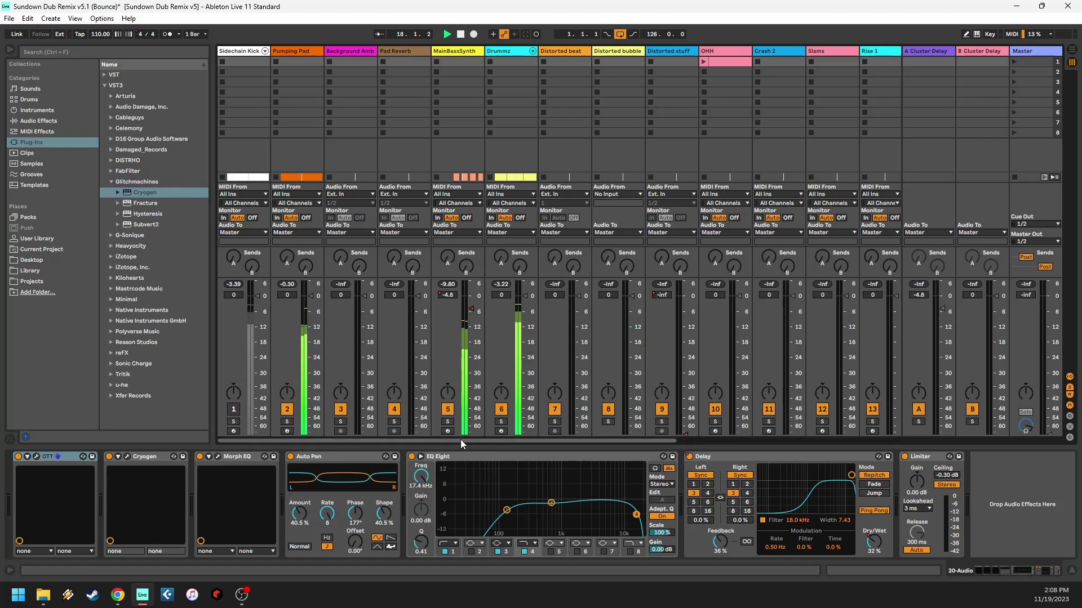
pyautogui.moveTo(461, 439)
pyautogui.mouseDown()
pyautogui.moveTo(692, 441)
pyautogui.moveTo(451, 440)
pyautogui.mouseUp()
pyautogui.hotkey('ctrl', 'alt', 'r')
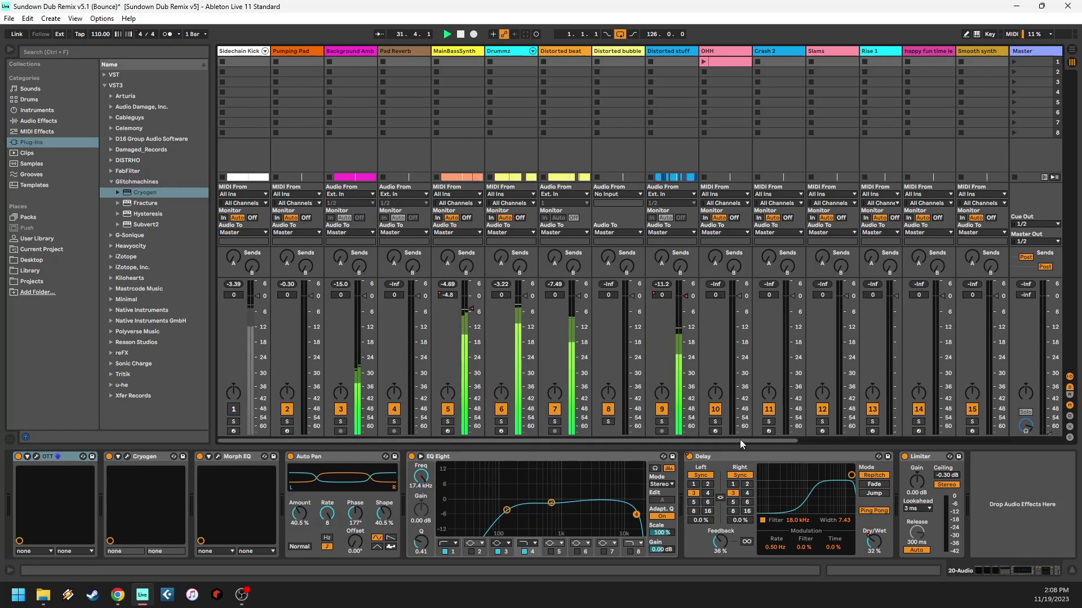
pyautogui.moveTo(737, 442); pyautogui.dragTo(508, 417)
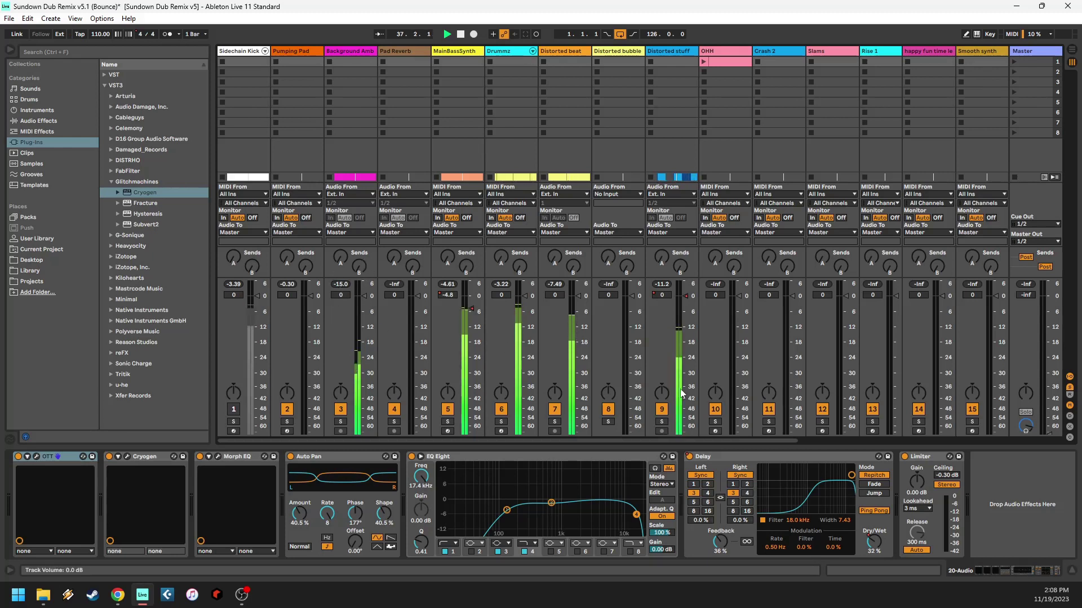
pyautogui.moveTo(738, 442); pyautogui.dragTo(889, 441)
pyautogui.hscroll(-4, 612, 244)
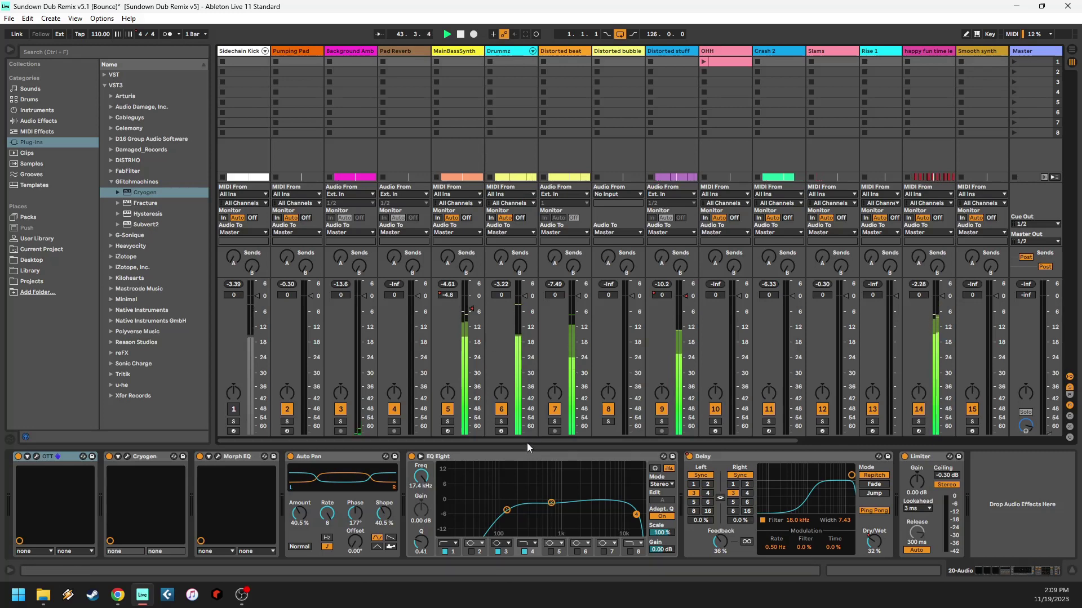
pyautogui.moveTo(691, 441); pyautogui.dragTo(497, 426)
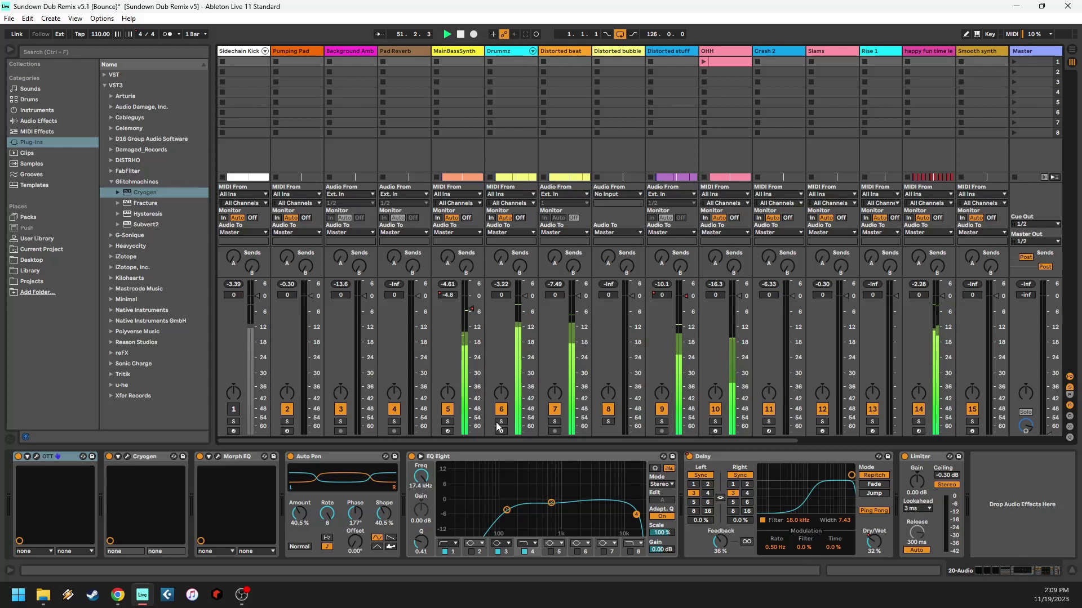
pyautogui.moveTo(509, 438); pyautogui.dragTo(474, 454)
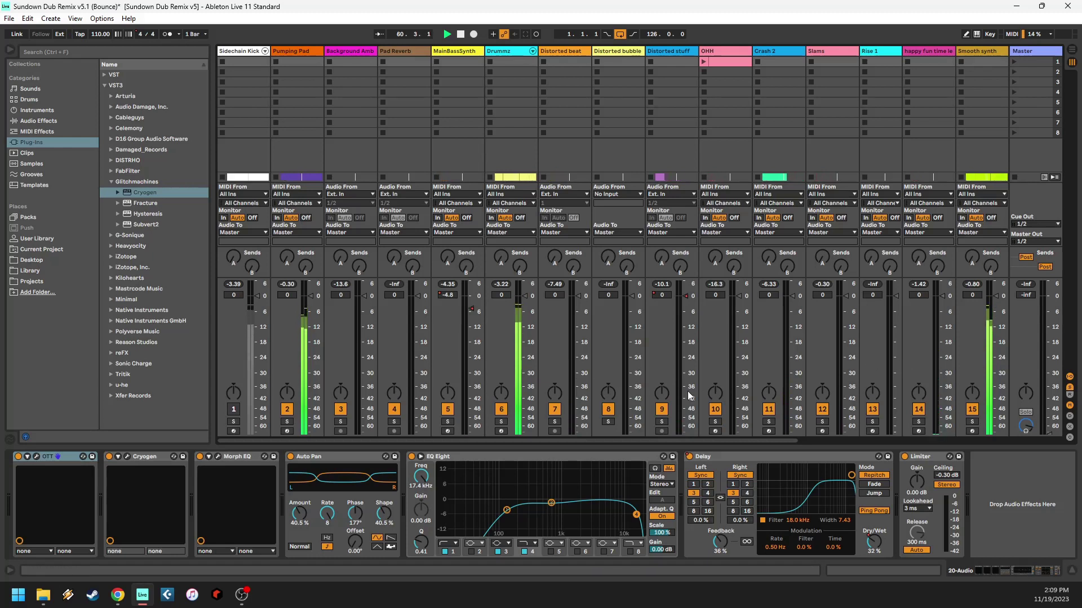
pyautogui.moveTo(633, 441); pyautogui.dragTo(846, 451)
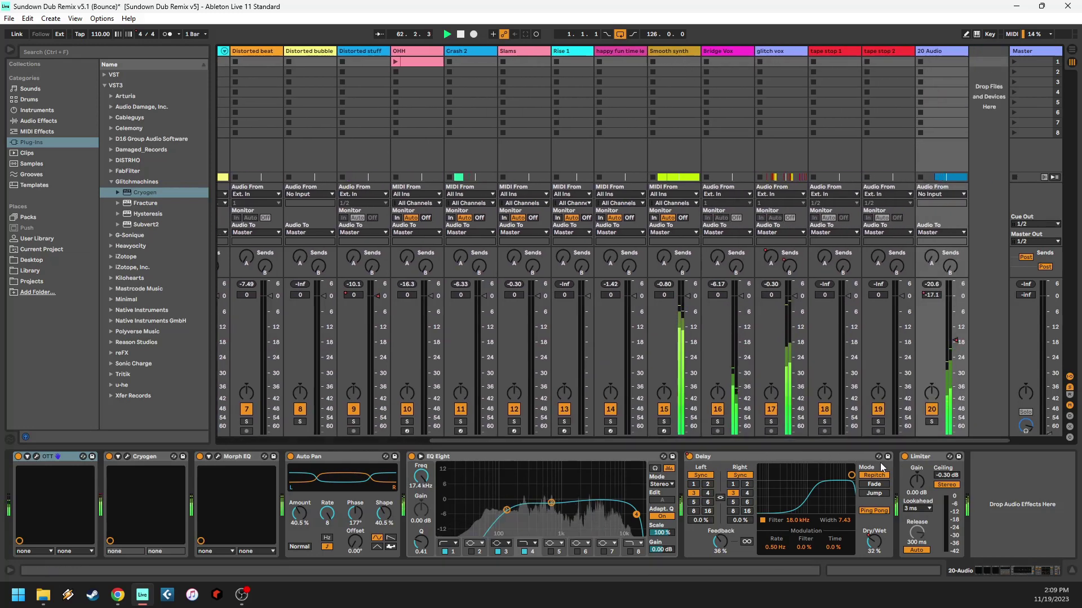
pyautogui.moveTo(864, 443); pyautogui.dragTo(563, 431)
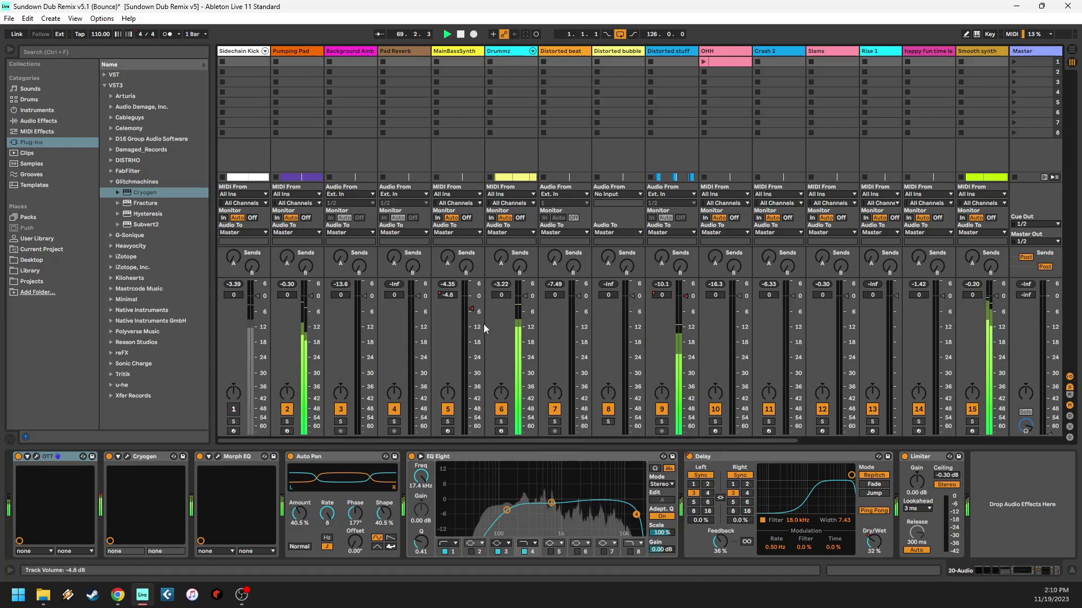
pyautogui.click(303, 52)
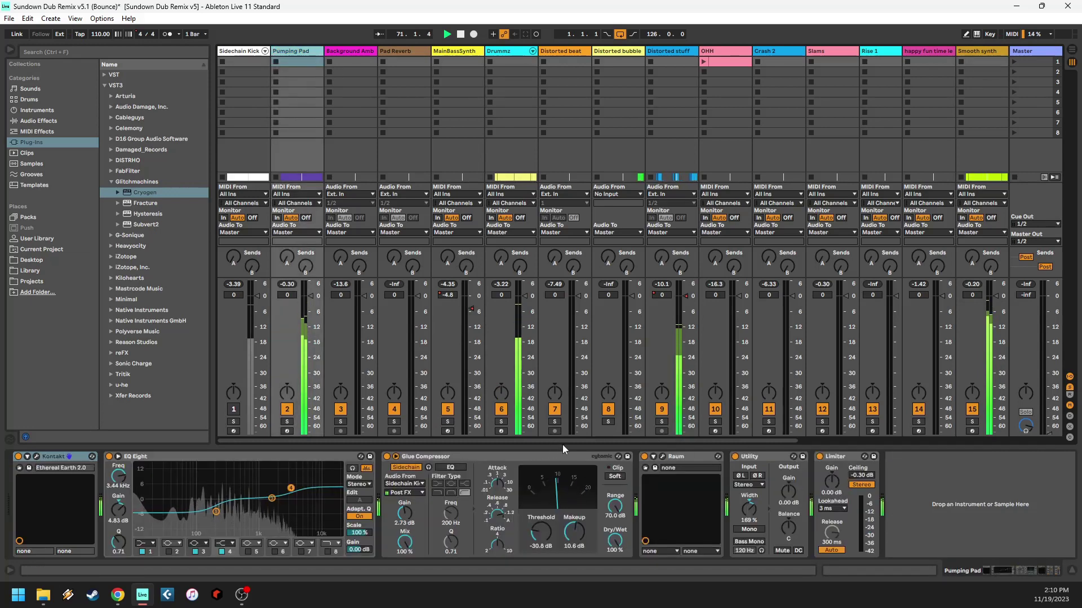
pyautogui.moveTo(567, 441); pyautogui.dragTo(843, 441)
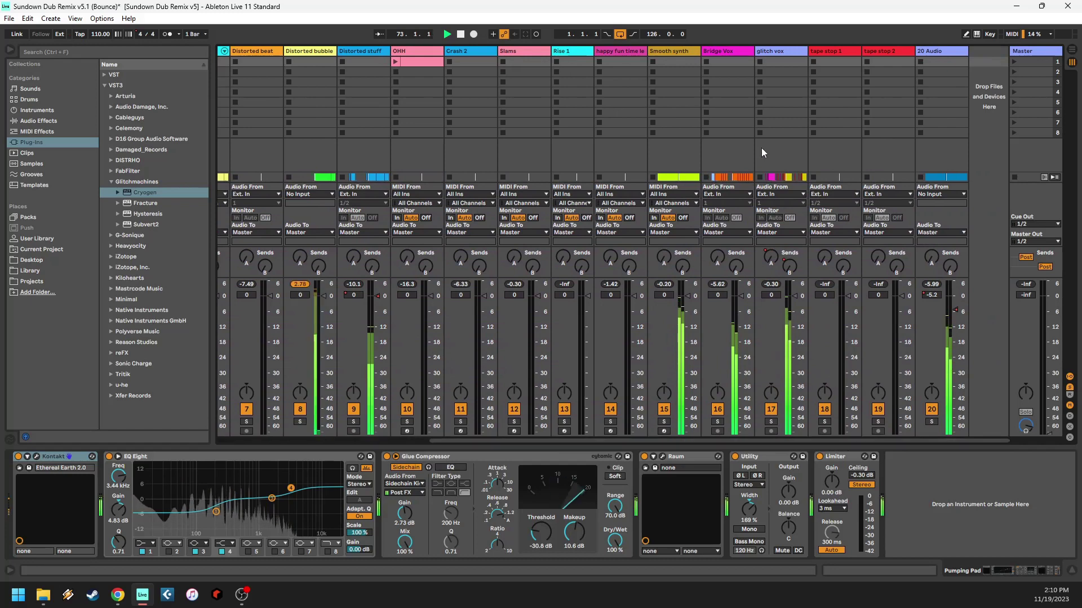
# Lower the Distorted bubbles track's volume to -3.2 dB and reset its peak level indicator.
pyautogui.click(304, 62)
pyautogui.moveTo(669, 440); pyautogui.dragTo(373, 454)
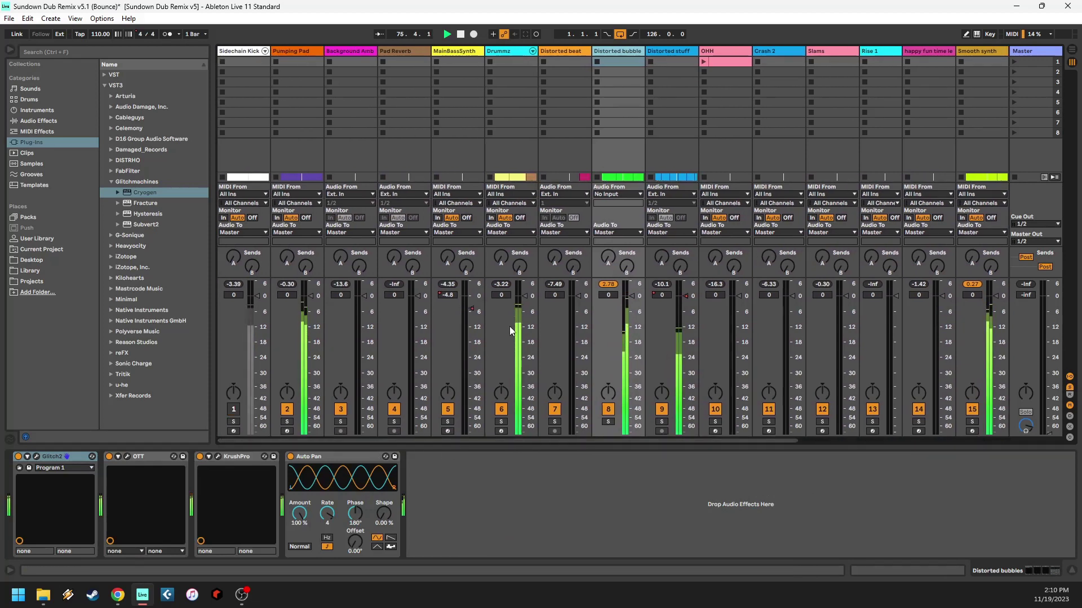
pyautogui.moveTo(634, 296); pyautogui.dragTo(633, 311)
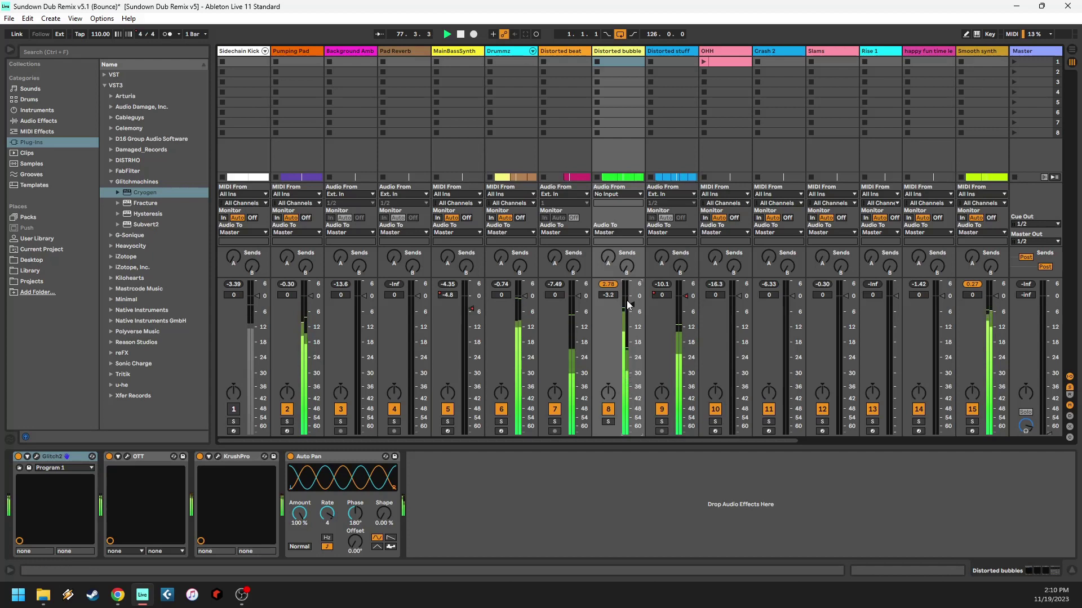
pyautogui.click(608, 284)
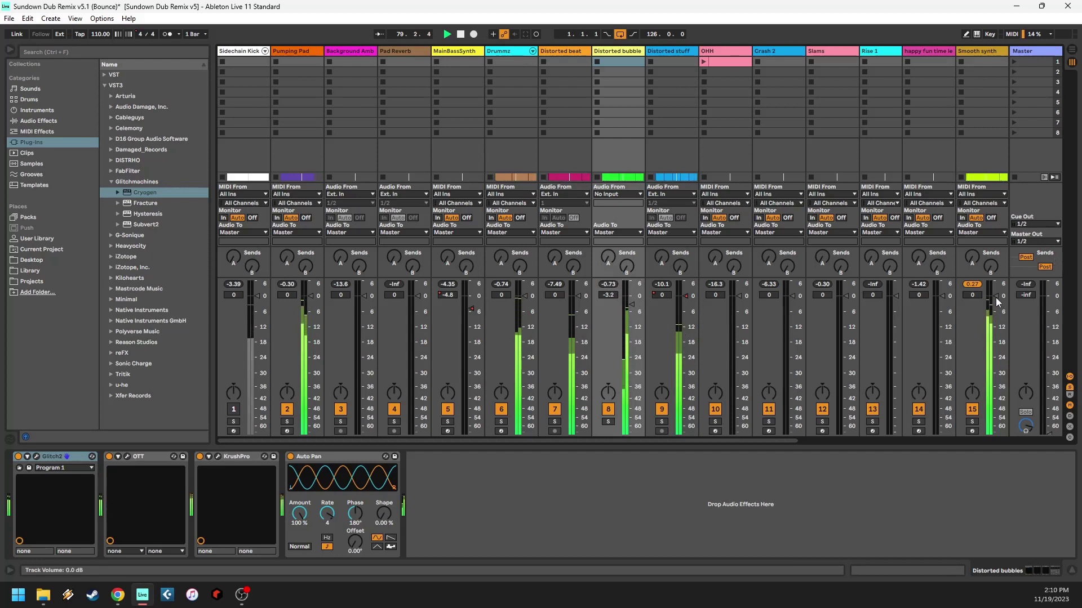
# Lower the Smooth synth track's volume to -1.0 dB and reset its peak level indicator.
pyautogui.moveTo(971, 295); pyautogui.dragTo(972, 300)
pyautogui.click(976, 285)
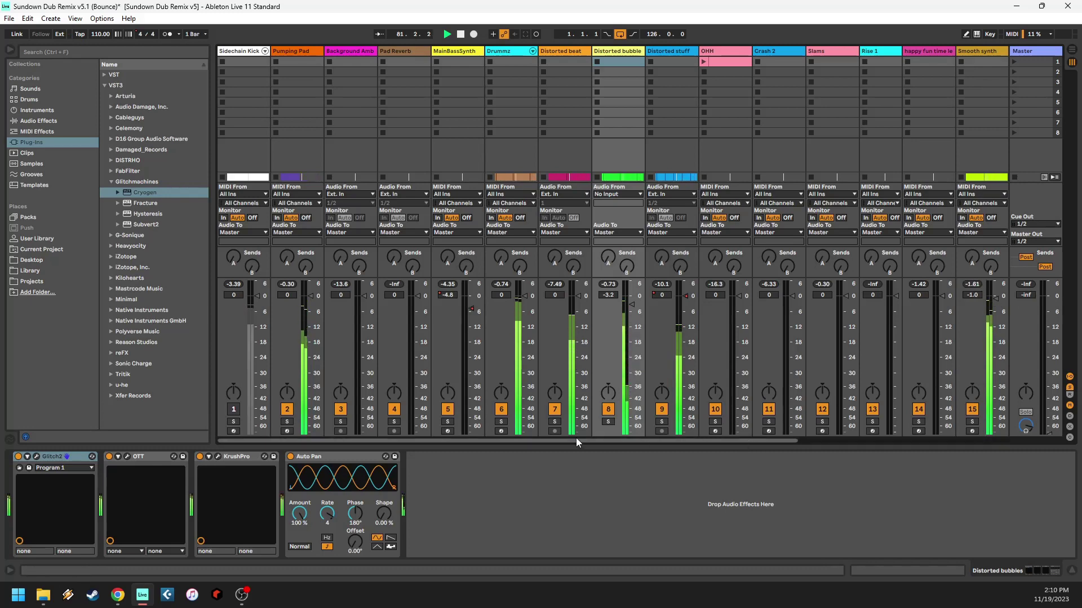
# Check the peak levels of the remaining mixer tracks through the rest of the arrangement.
pyautogui.moveTo(515, 438); pyautogui.dragTo(775, 435)
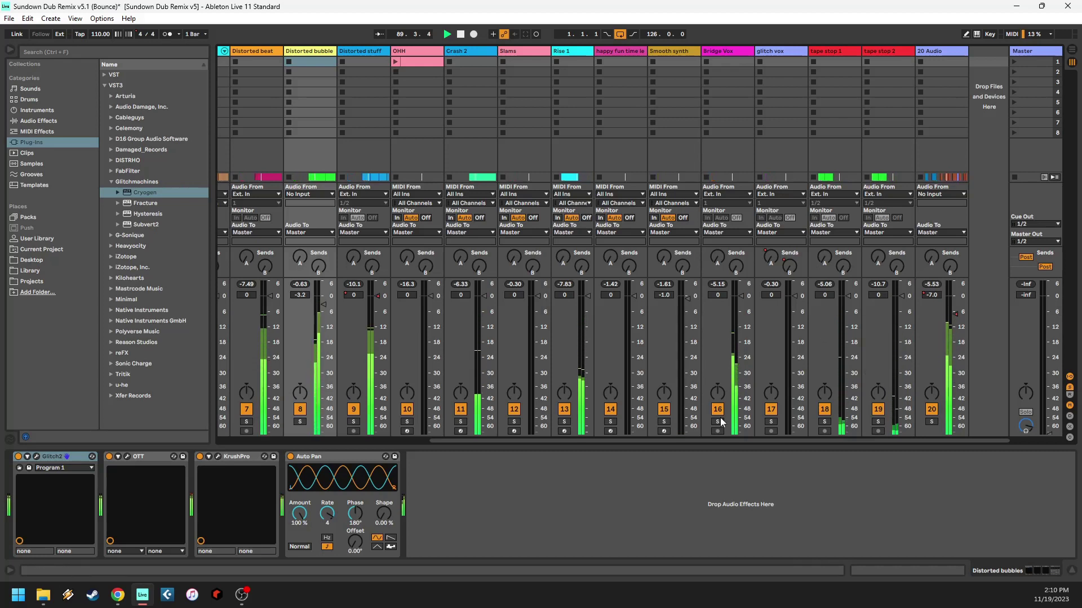
pyautogui.moveTo(745, 442); pyautogui.dragTo(530, 442)
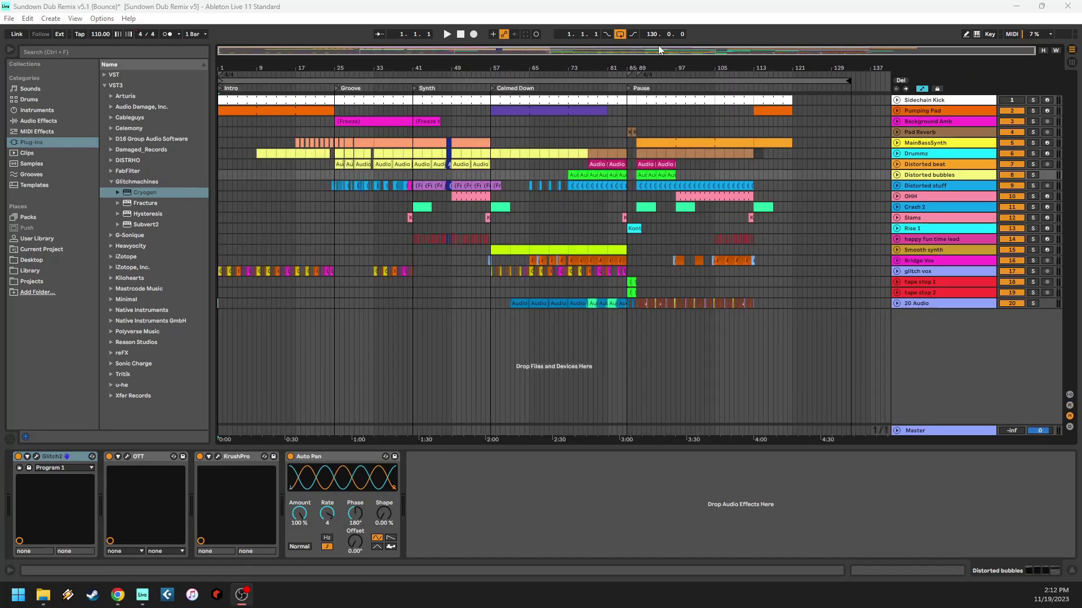
pyautogui.press('Tab')
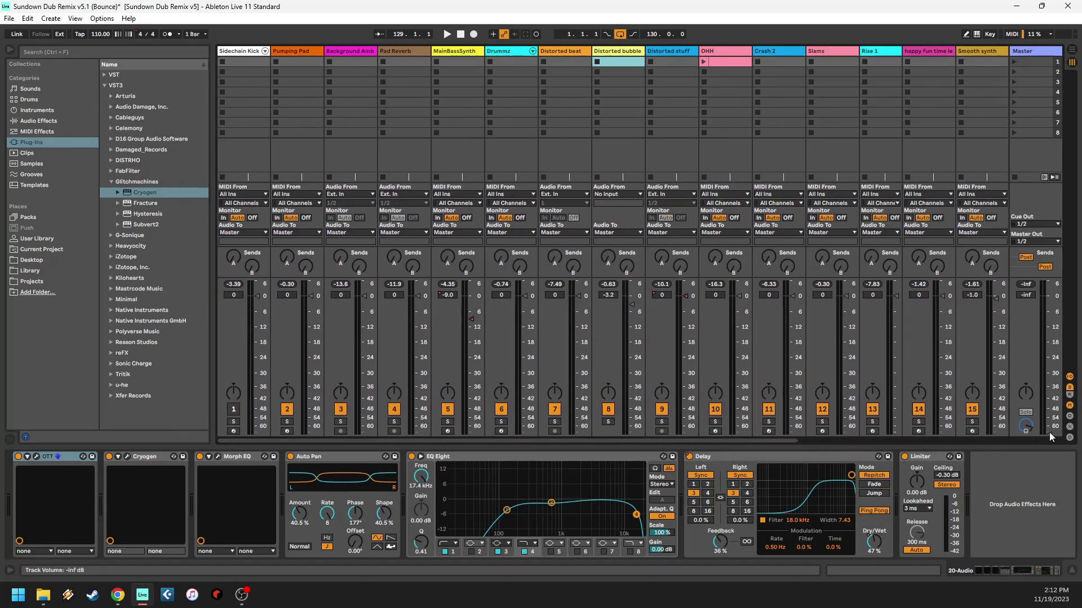
# Switch to the Arrangement view, solo the Pumping Pad track and look over its automation lanes.
pyautogui.click(1072, 52)
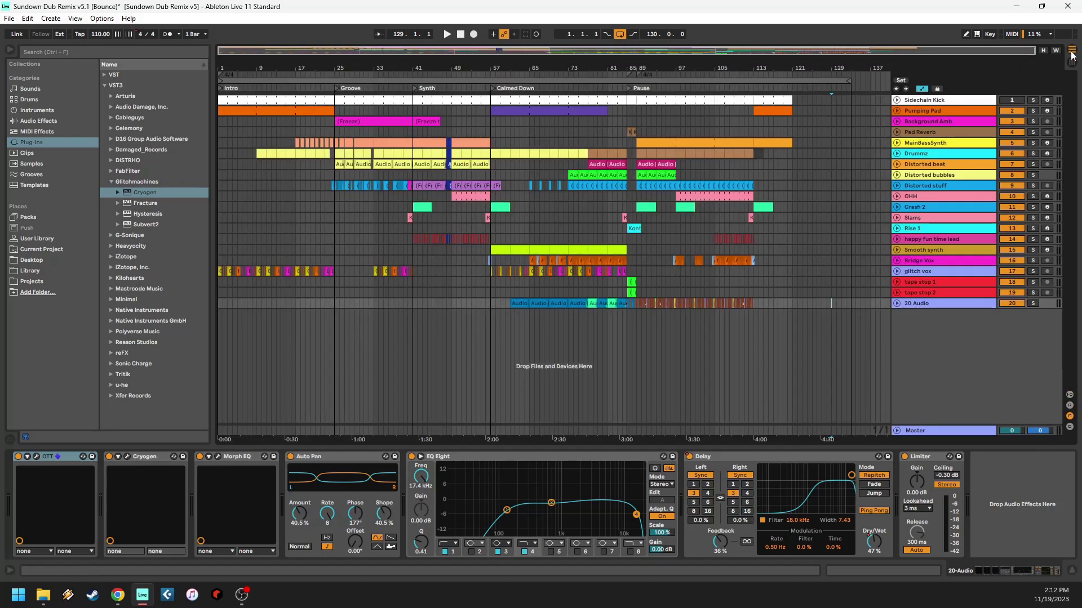
pyautogui.click(968, 110)
pyautogui.click(1033, 110)
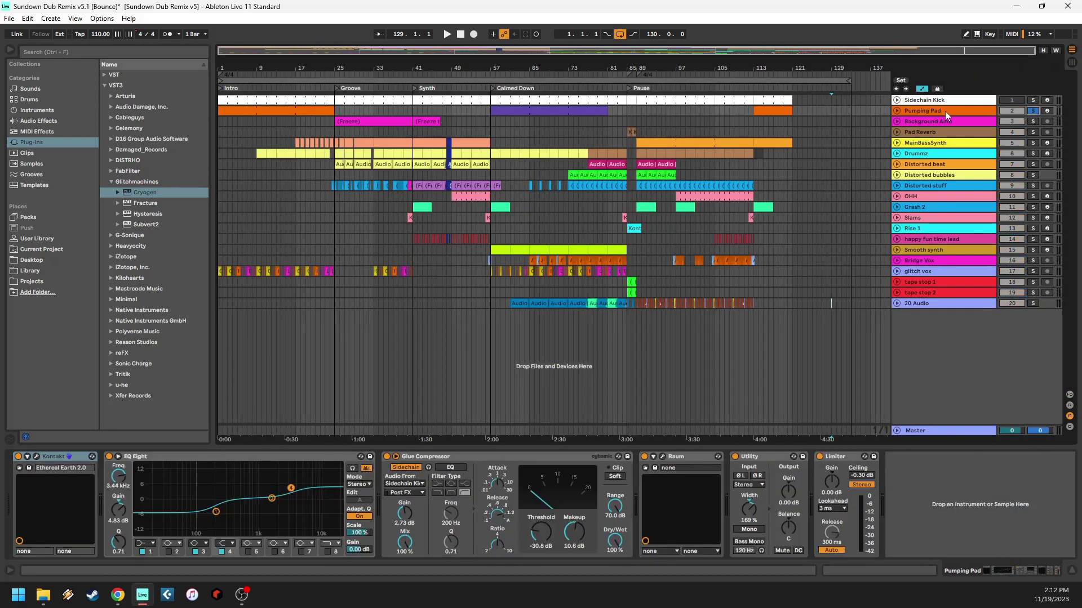
pyautogui.click(897, 111)
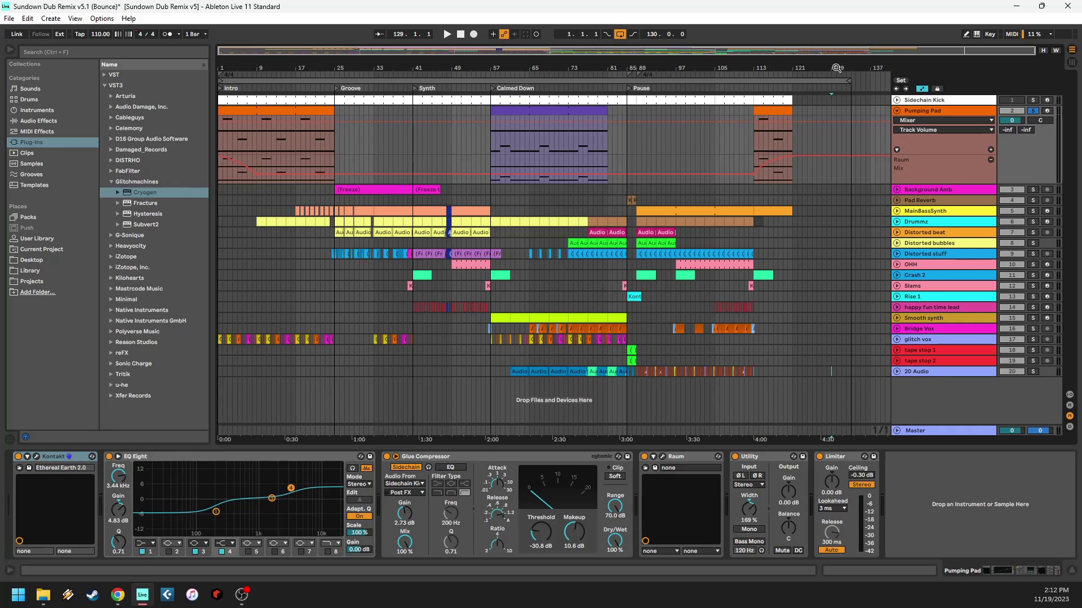
pyautogui.click(897, 112)
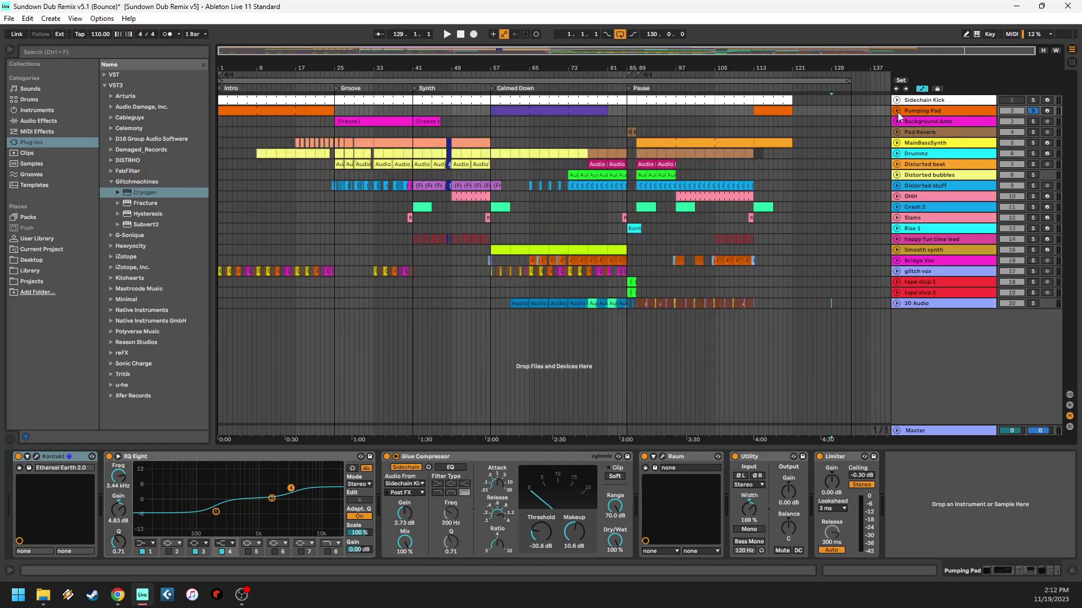
# Look through the 20 Audio track's automation lanes and solo only that track.
pyautogui.click(896, 303)
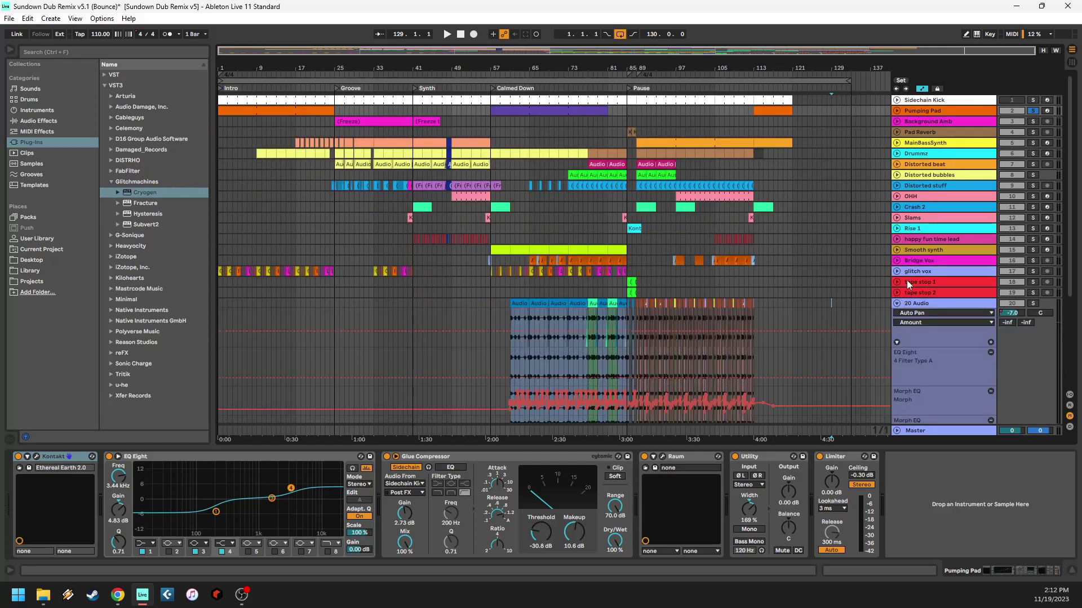
pyautogui.scroll(-5, 849, 80)
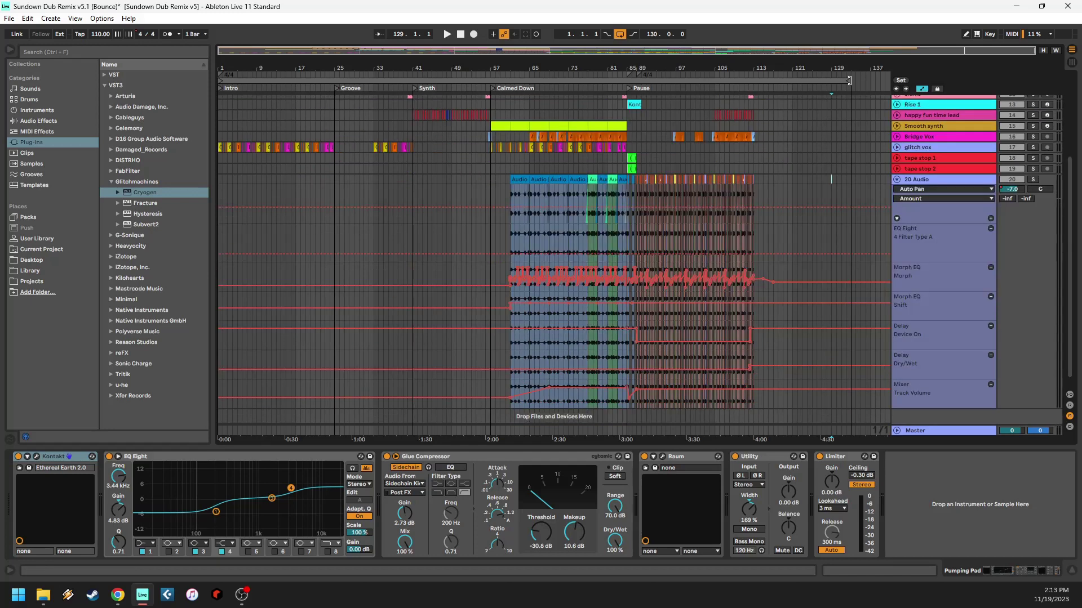
pyautogui.scroll(5, 1031, 169)
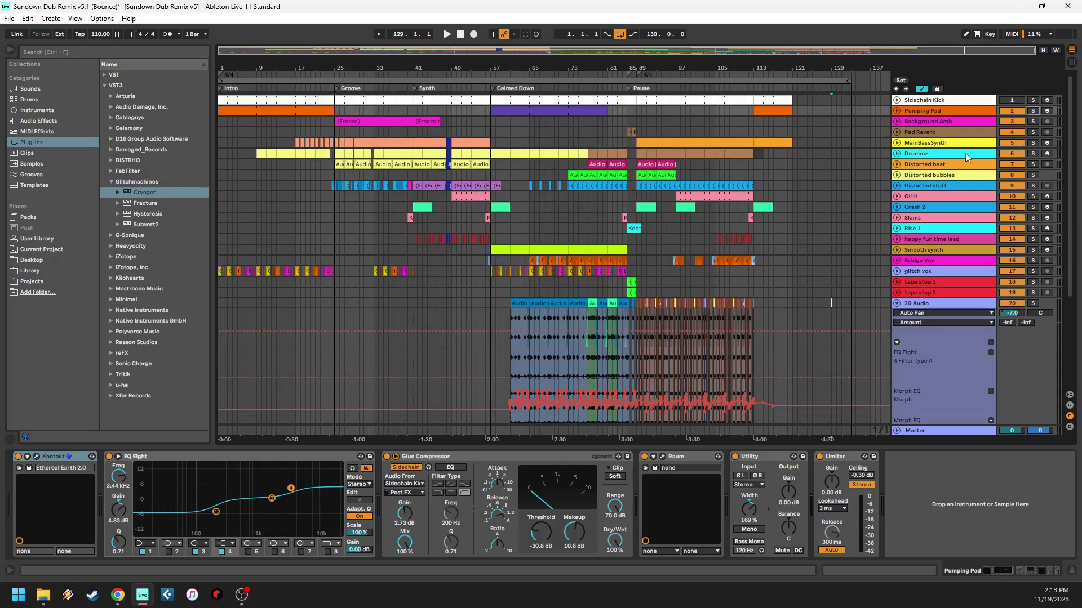
pyautogui.scroll(-4, 963, 161)
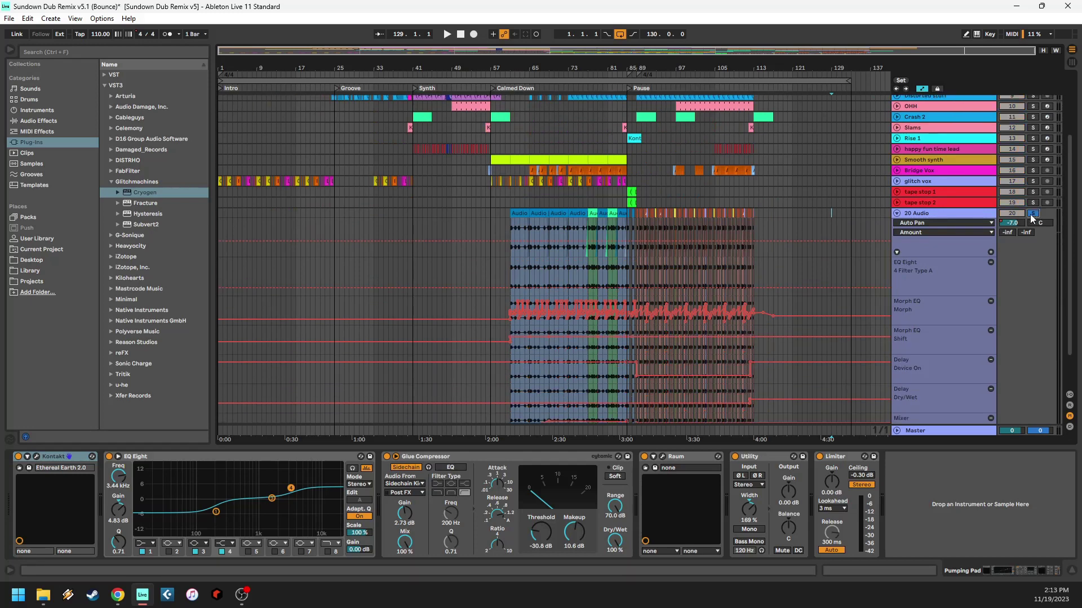
pyautogui.click(935, 213)
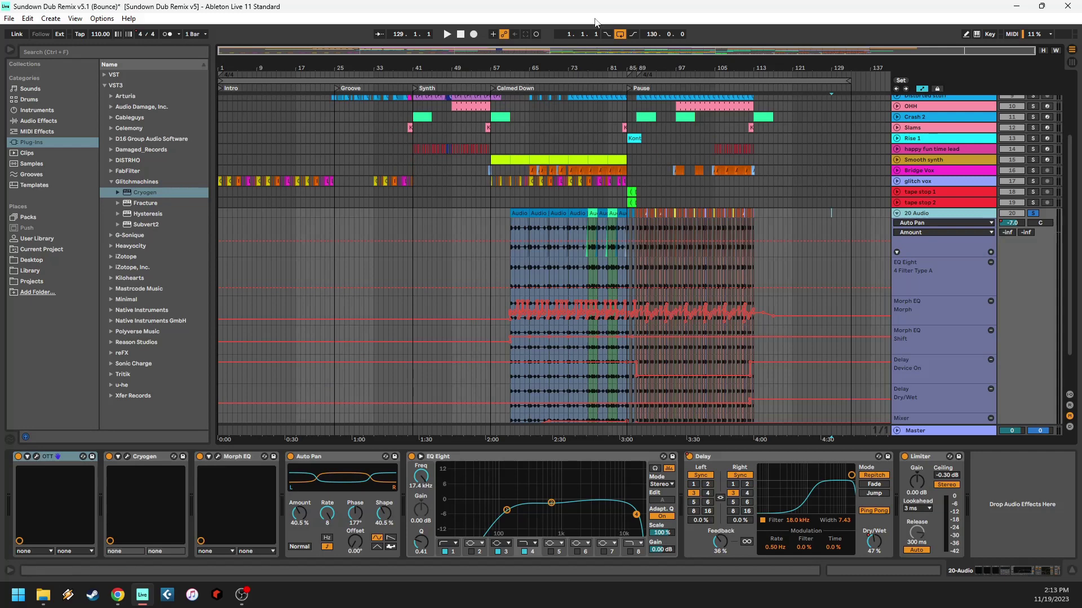
# Export the full 130-bar arrangement with 20 Audio soloed, and again with only Bridge Vox soloed, as separate audio files.
pyautogui.hotkey('ctrl', 'a')
pyautogui.hotkey('ctrl', 'shift', 'r')
pyautogui.press('Return')
pyautogui.click(982, 505)
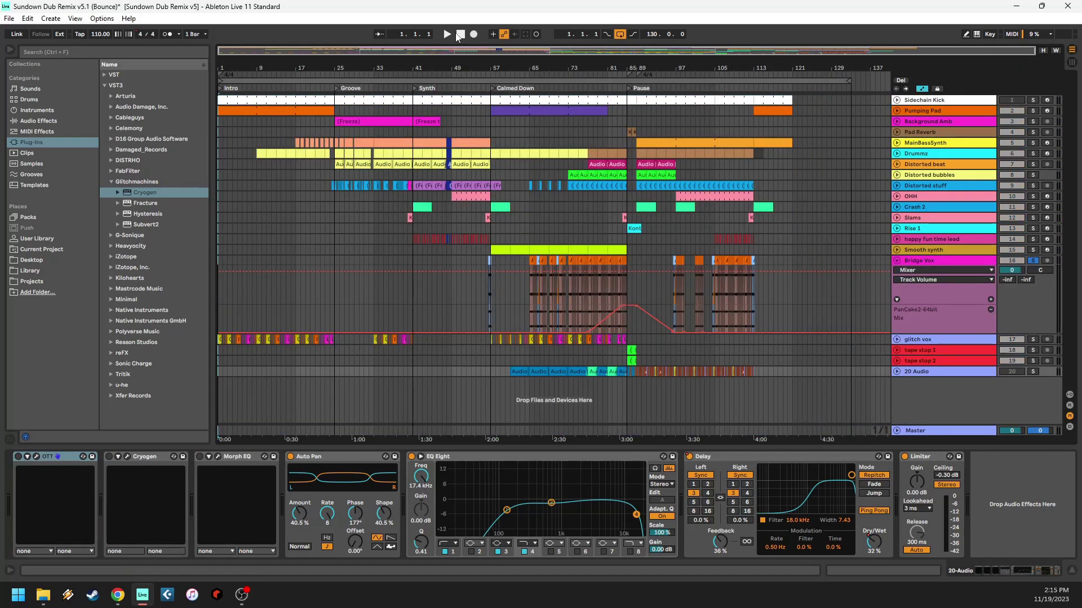
pyautogui.hotkey('ctrl', 'shift', 'r')
pyautogui.press('Return')
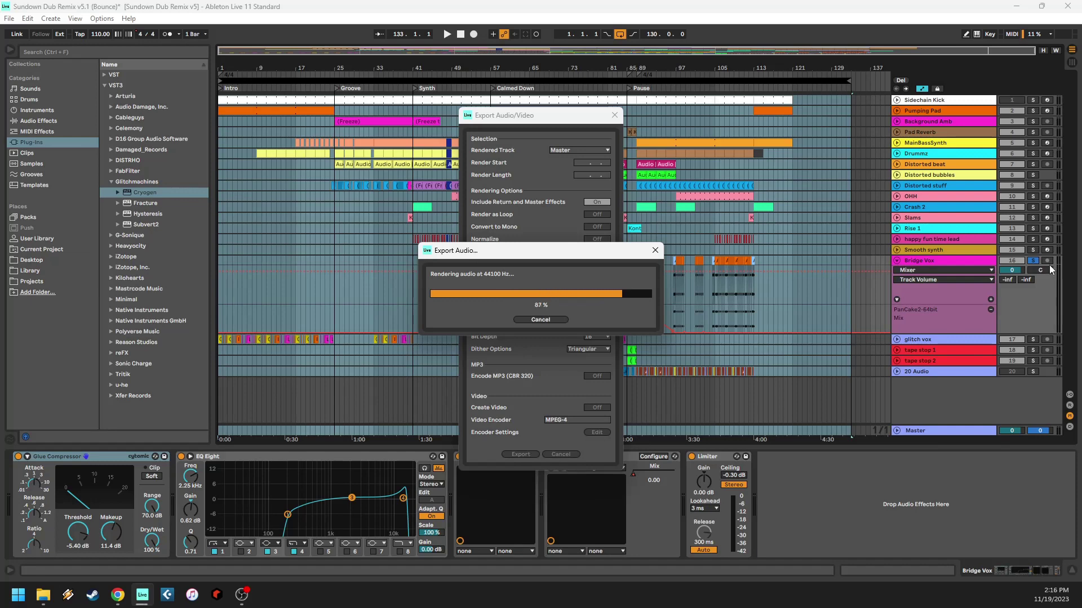
# Solo the Pumping Pad track and export it as its own audio file over the 130-bar range.
pyautogui.click(1033, 111)
pyautogui.hotkey('ctrl', 'shift', 'r')
pyautogui.press('Return')
pyautogui.press('Return')
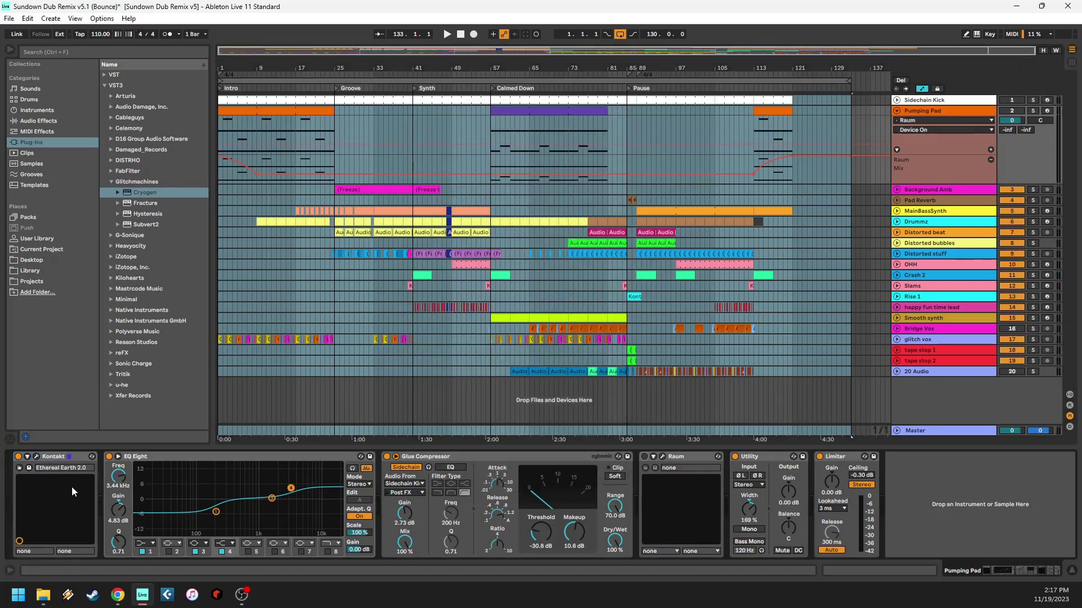
# Solo the Background Amb track and export it as its own audio file with a 48-bar range.
pyautogui.click(1032, 189)
pyautogui.hotkey('ctrl', 'shift', 'r')
pyautogui.press('Return')
pyautogui.press('Return')
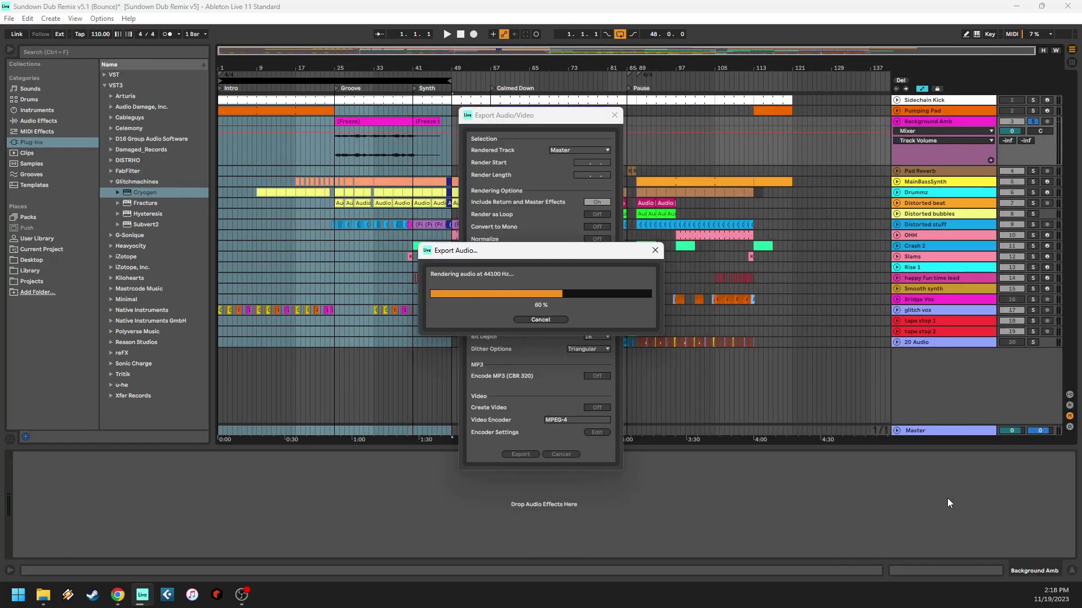
# Solo the Pad Reverb track and export it as its own audio file with a 90-bar range.
pyautogui.click(1033, 171)
pyautogui.hotkey('ctrl', 'shift', 'r')
pyautogui.press('Return')
pyautogui.press('Return')
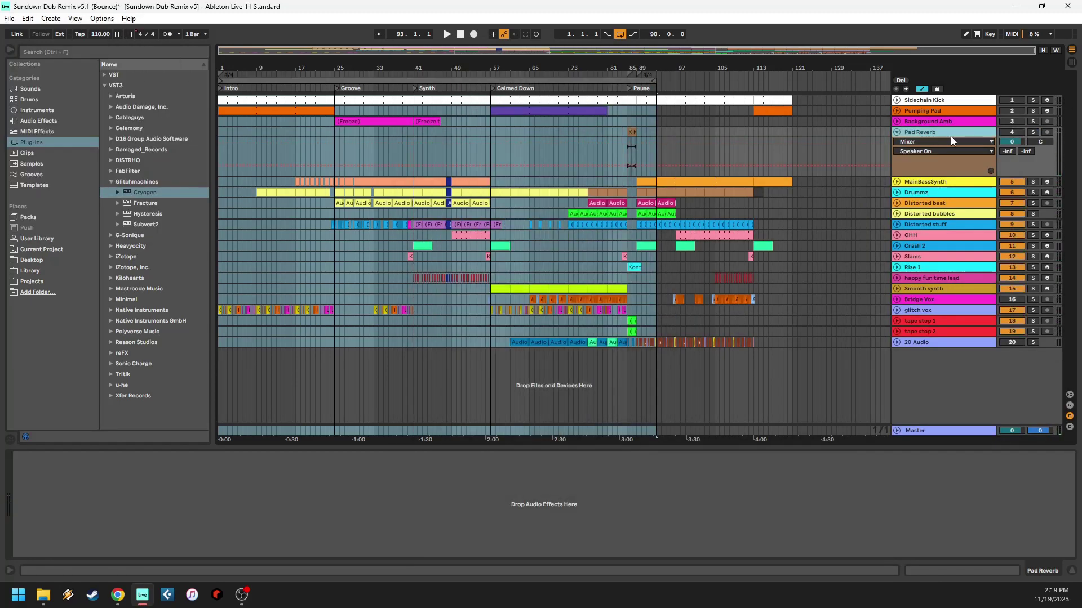
# Solo the MainBassSynth track and export it as its own audio file with a 122-bar range.
pyautogui.click(950, 136)
pyautogui.hotkey('ctrl', 'shift', 'r')
pyautogui.press('Return')
pyautogui.press('Return')
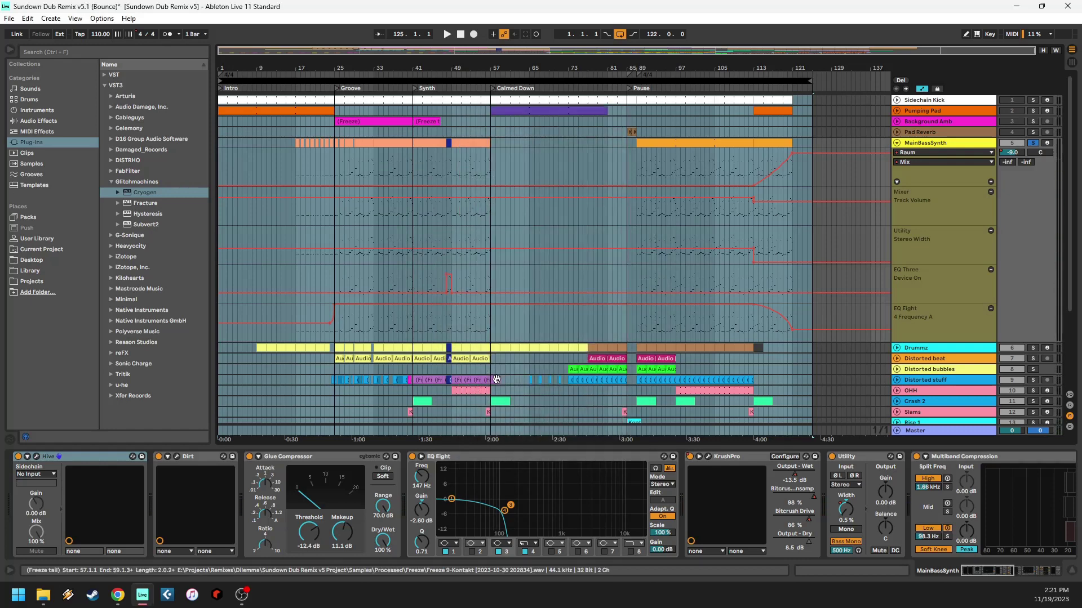
# Solo the Drummz track and export it as its own audio file.
pyautogui.click(947, 347)
pyautogui.hotkey('ctrl', 'shift', 'r')
pyautogui.press('Return')
pyautogui.press('Return')
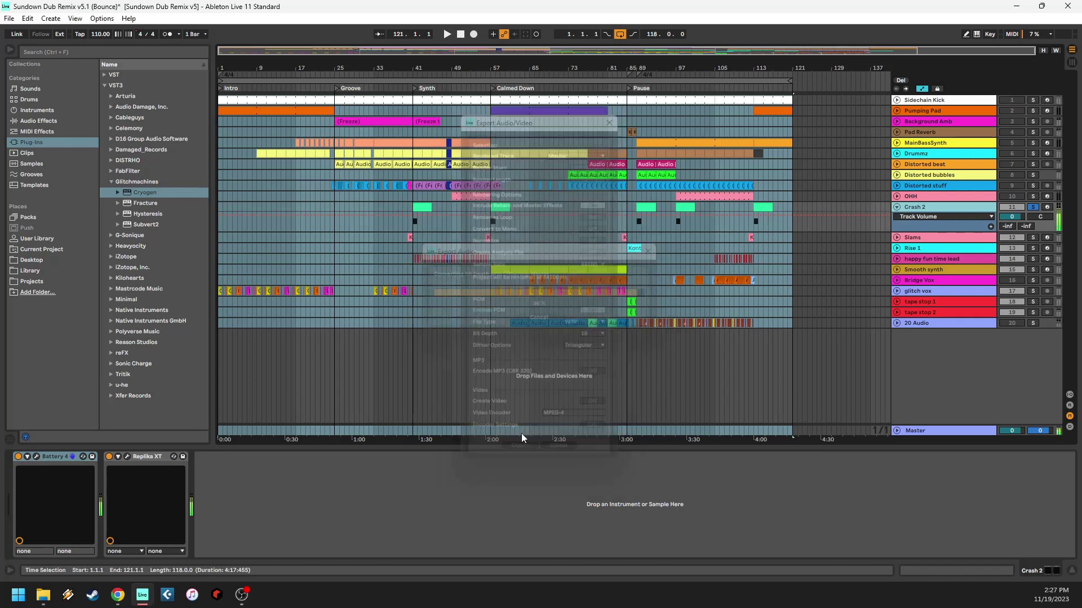
# Export the Slams, Rise 1 and happy fun time lead tracks as separate audio files.
pyautogui.press('Return')
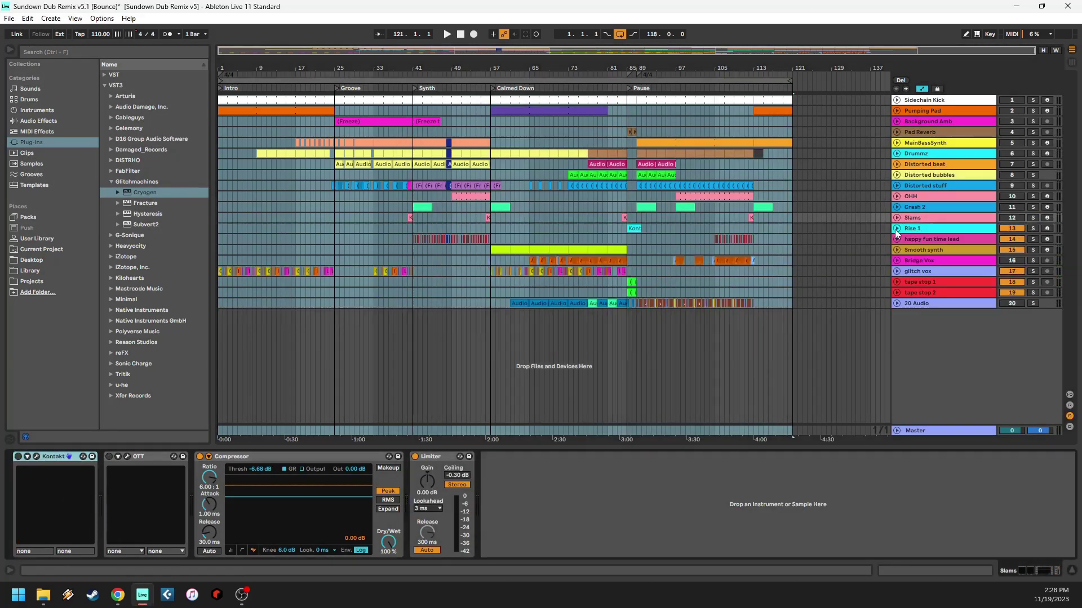
pyautogui.press('Return')
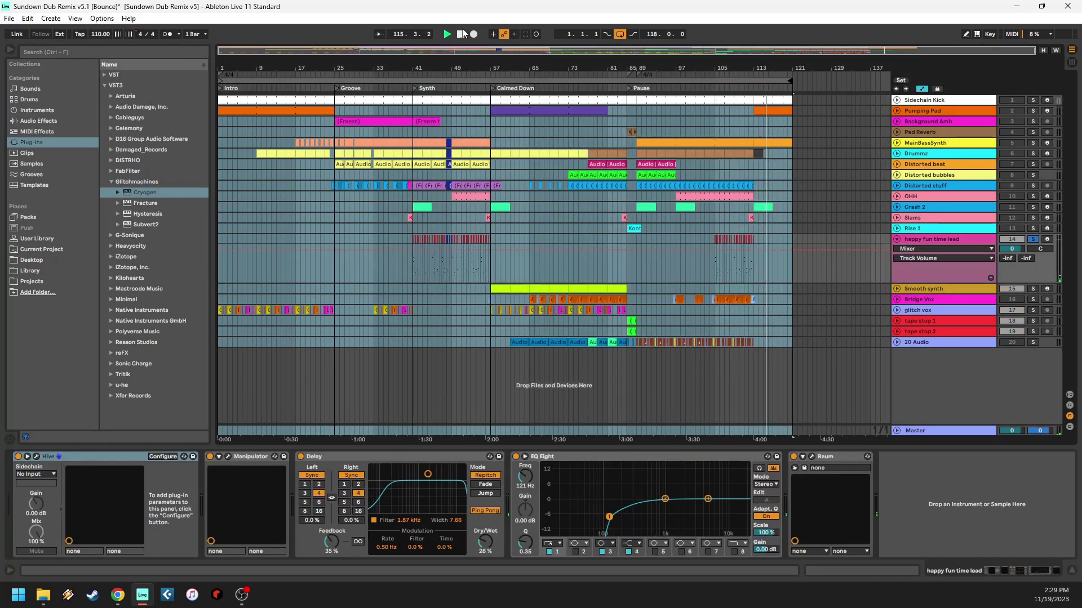
pyautogui.hotkey('ctrl', 'shift', 'r')
pyautogui.click(521, 454)
pyautogui.press('Return')
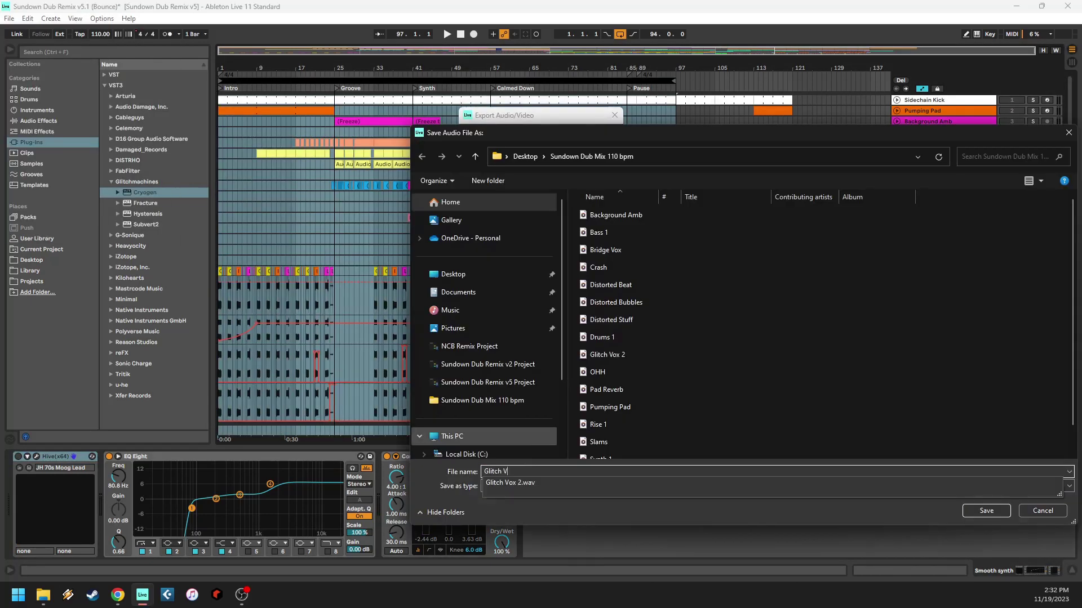
# Save the glitch vox export as Glitch Vox, and the tape stop 1 export, as WAV files in the Sundown Dub Mix 110 bpm folder.
pyautogui.press('Return')
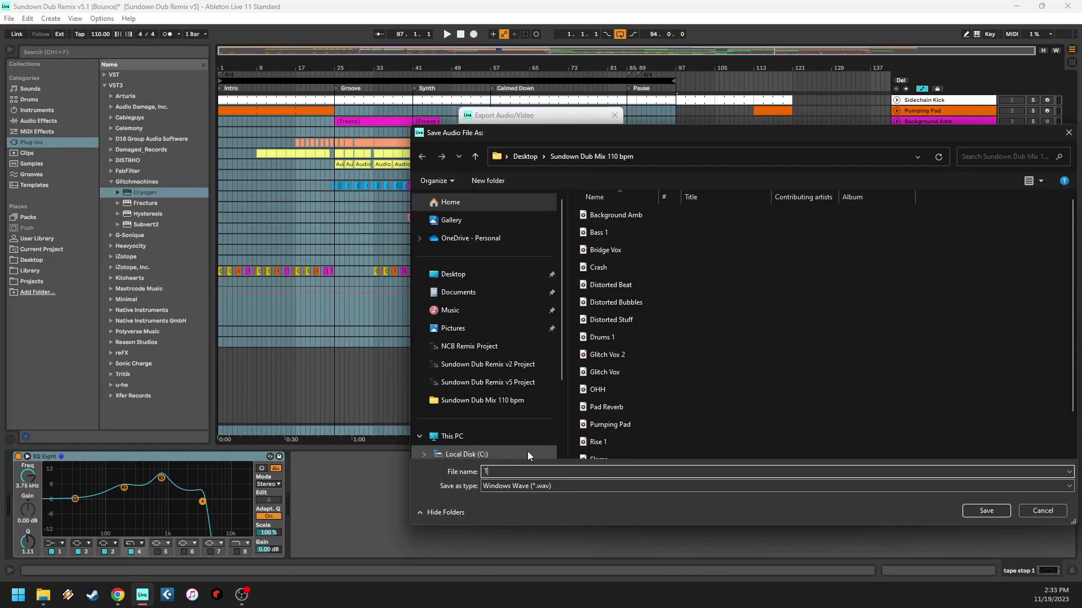
pyautogui.press('Return')
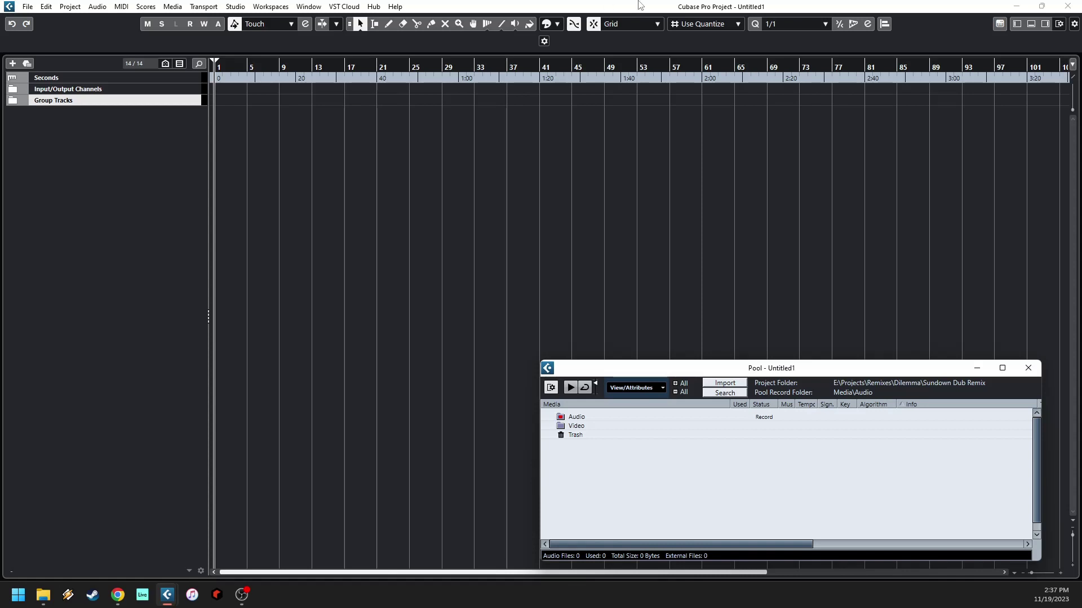
# In Cubase Pro, expand the Group Tracks folder, examine each group track from Pads to Vox, and collapse the folder.
pyautogui.click(12, 98)
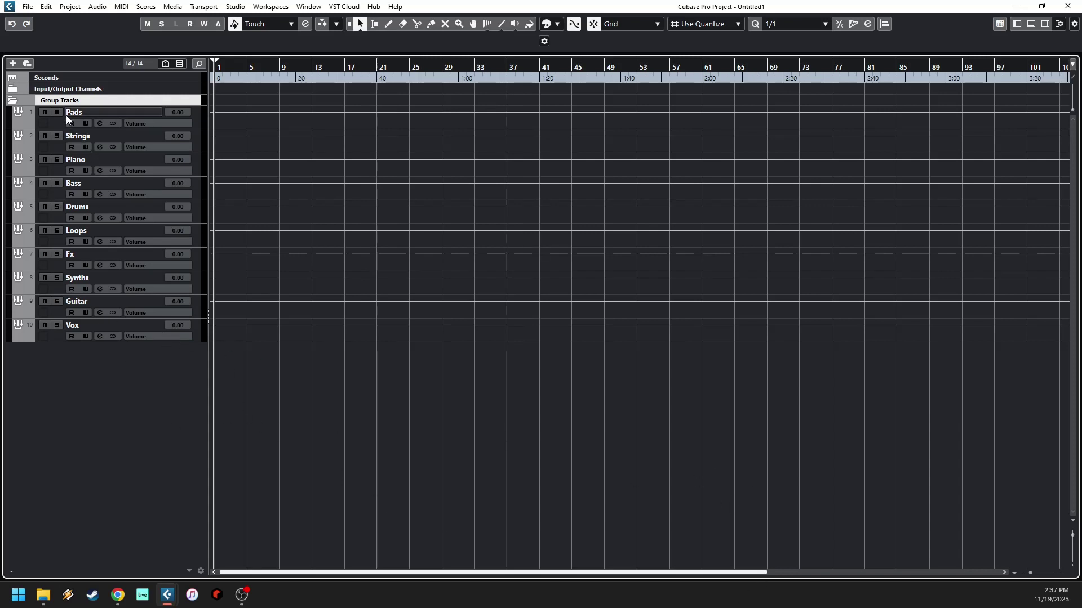
pyautogui.click(25, 109)
pyautogui.click(30, 143)
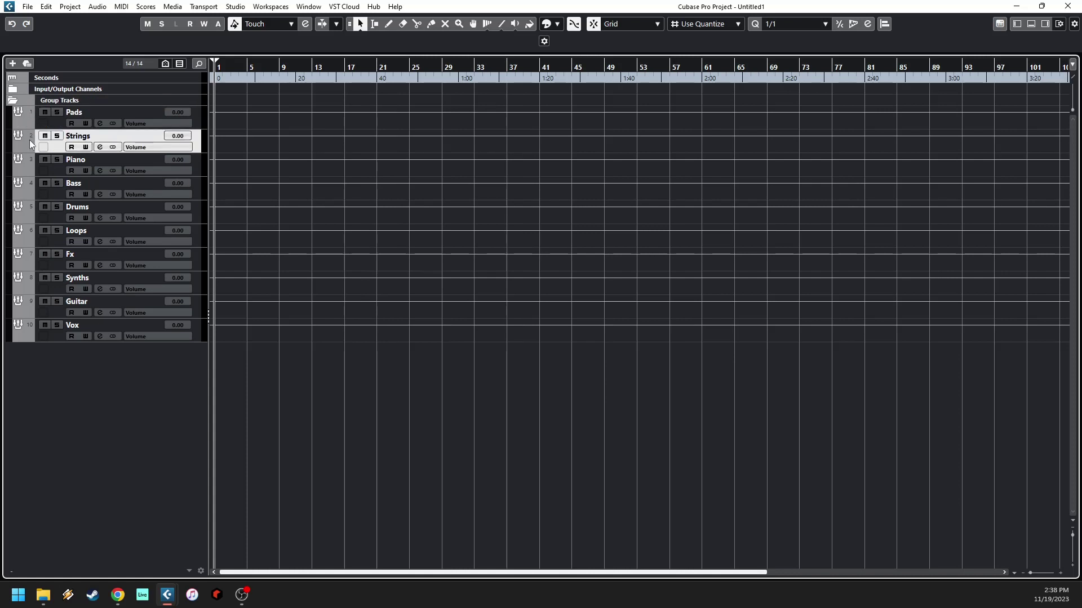
pyautogui.click(31, 163)
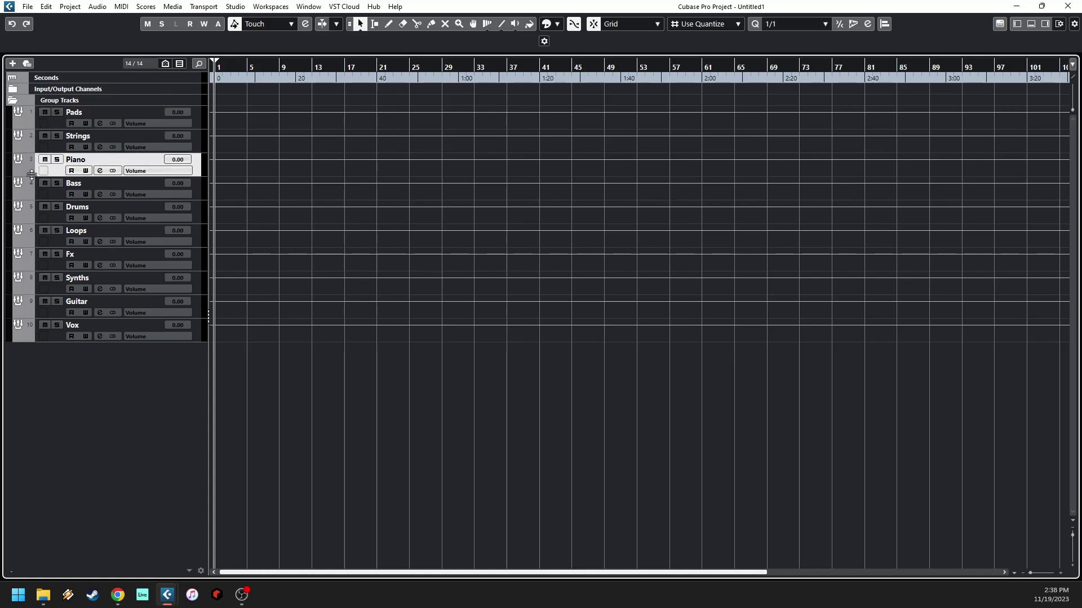
pyautogui.click(29, 186)
pyautogui.click(29, 211)
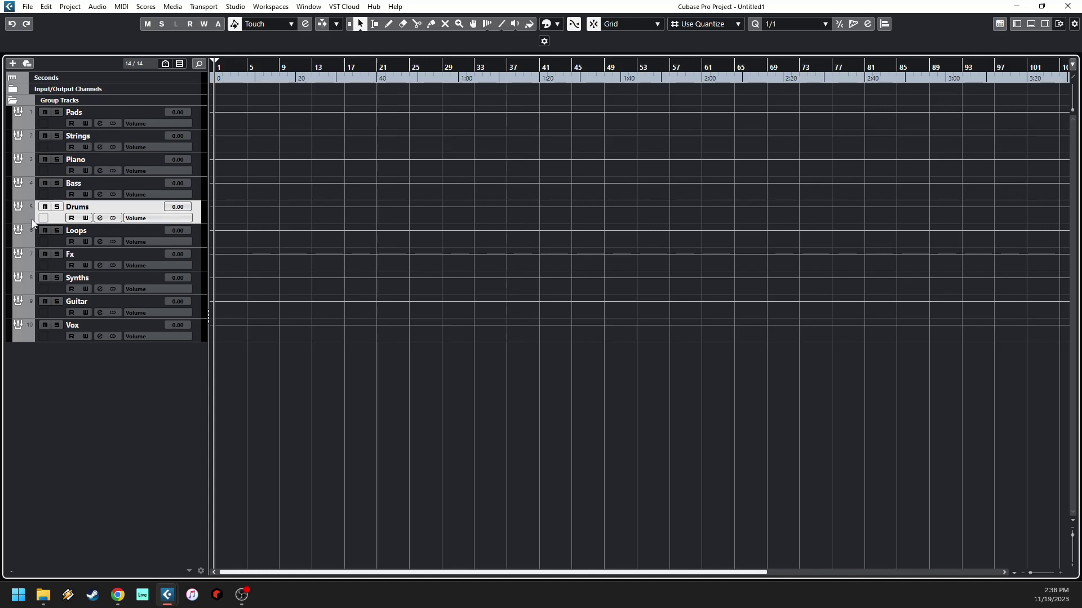
pyautogui.click(23, 229)
pyautogui.click(28, 253)
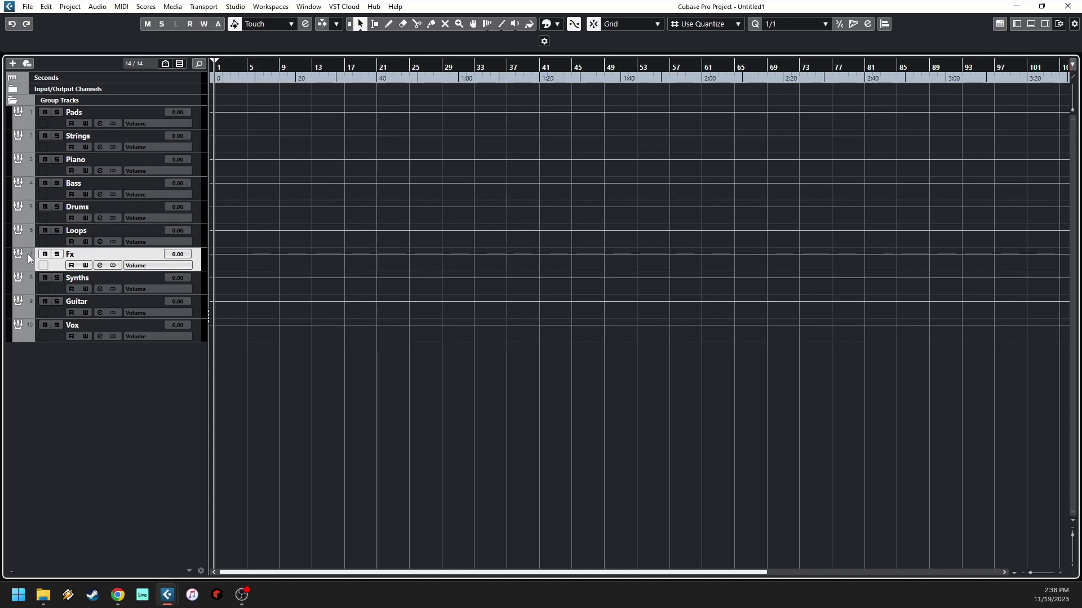
pyautogui.click(29, 281)
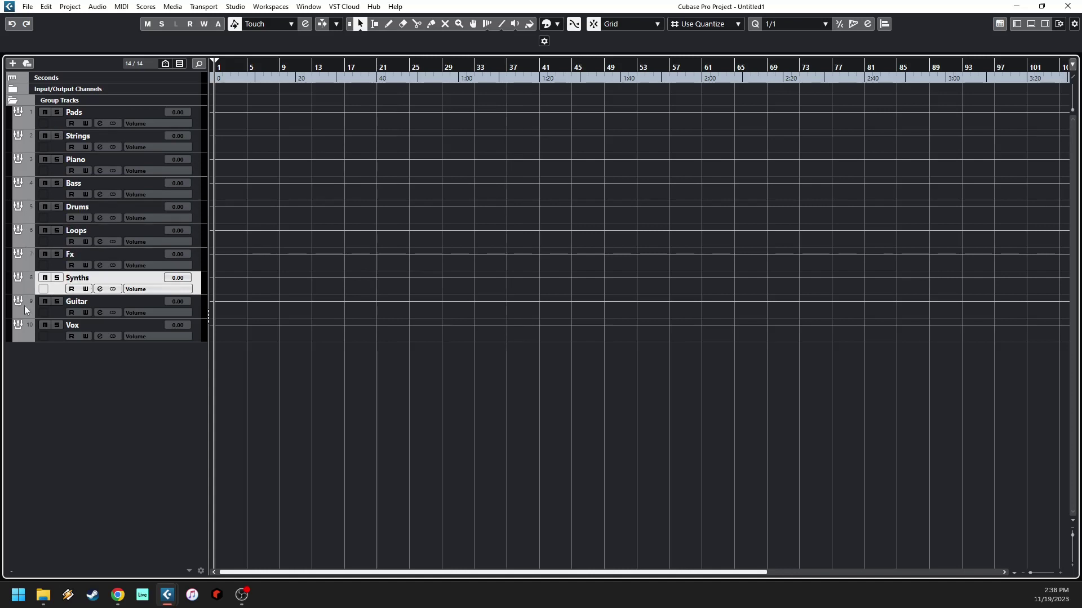
pyautogui.click(26, 303)
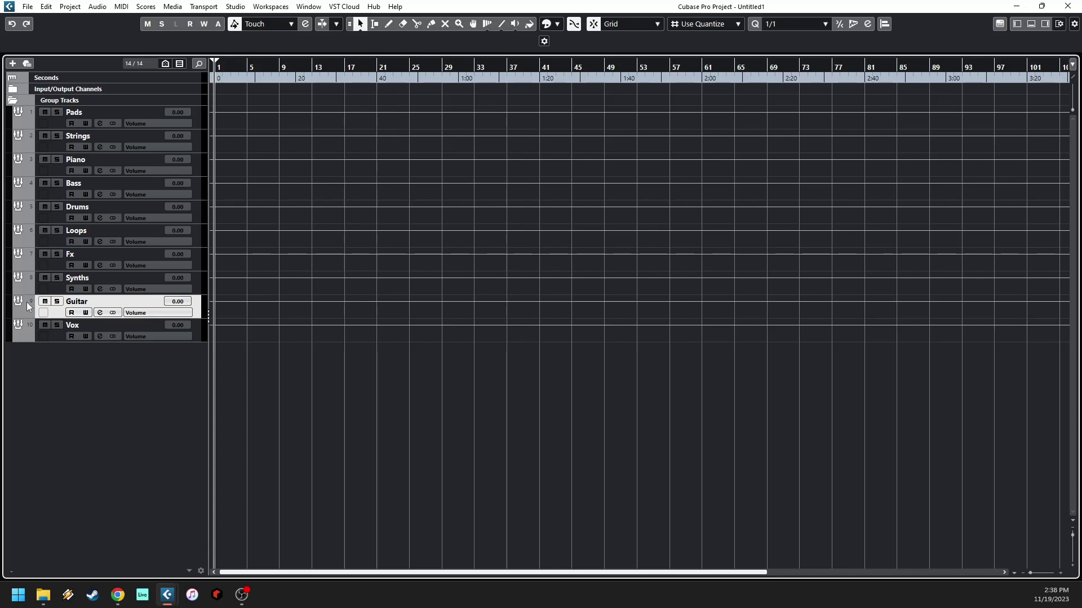
pyautogui.click(28, 326)
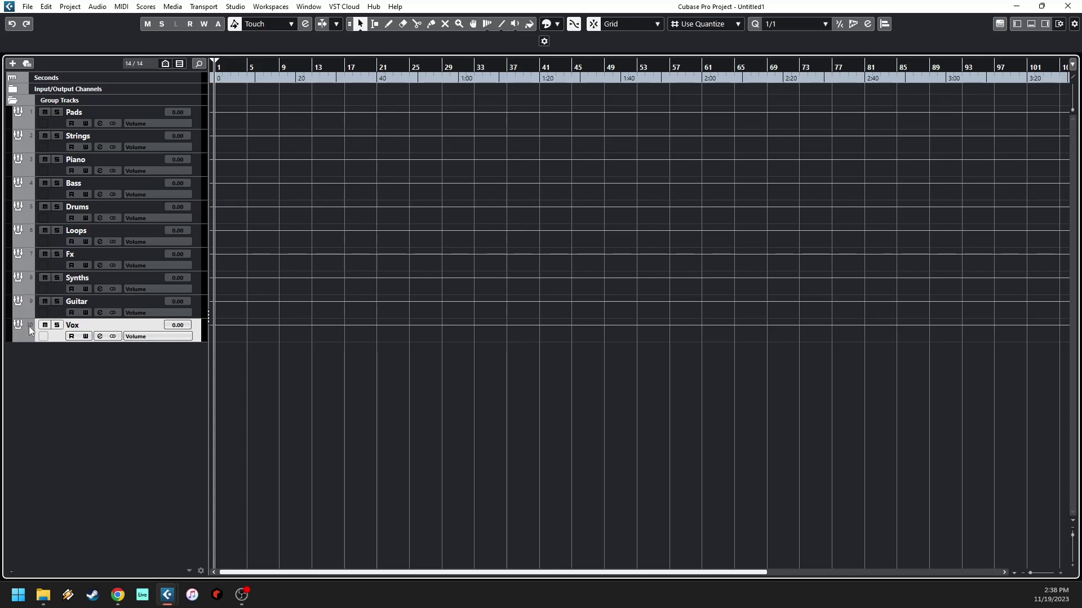
pyautogui.click(13, 101)
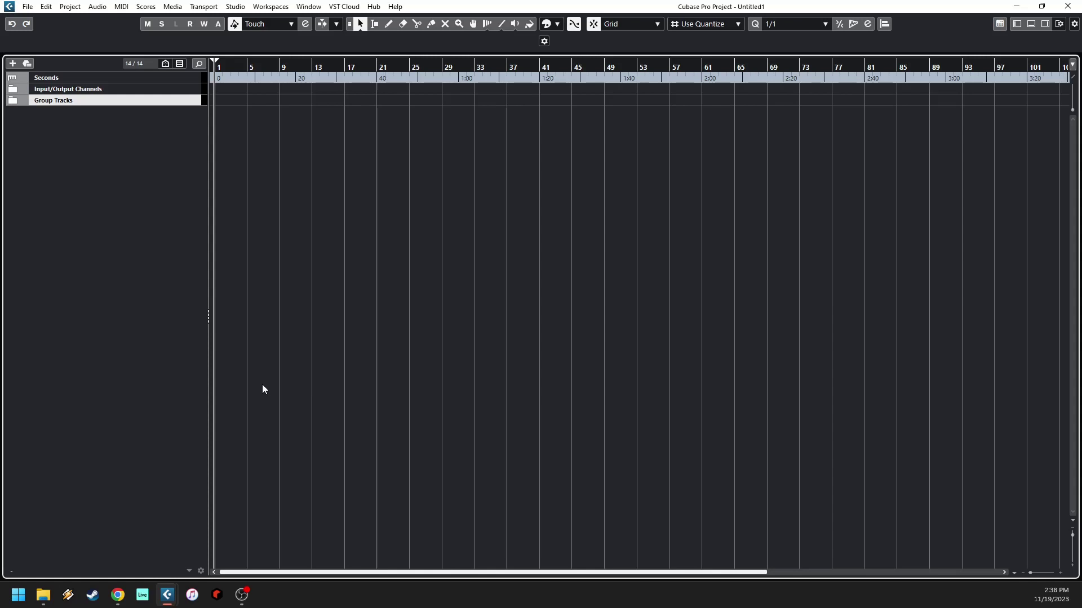
# Import all the exported audio files from the Desktop's Sundown Dub Mix 110 bpm folder into the Pool.
pyautogui.hotkey('ctrl', 'p')
pyautogui.click(741, 384)
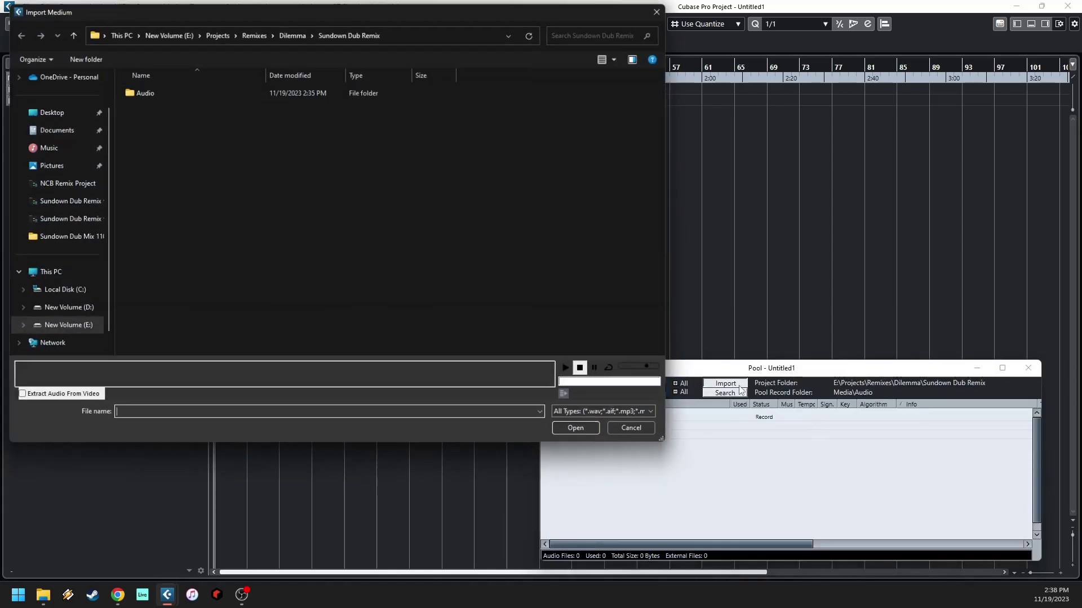
pyautogui.click(50, 112)
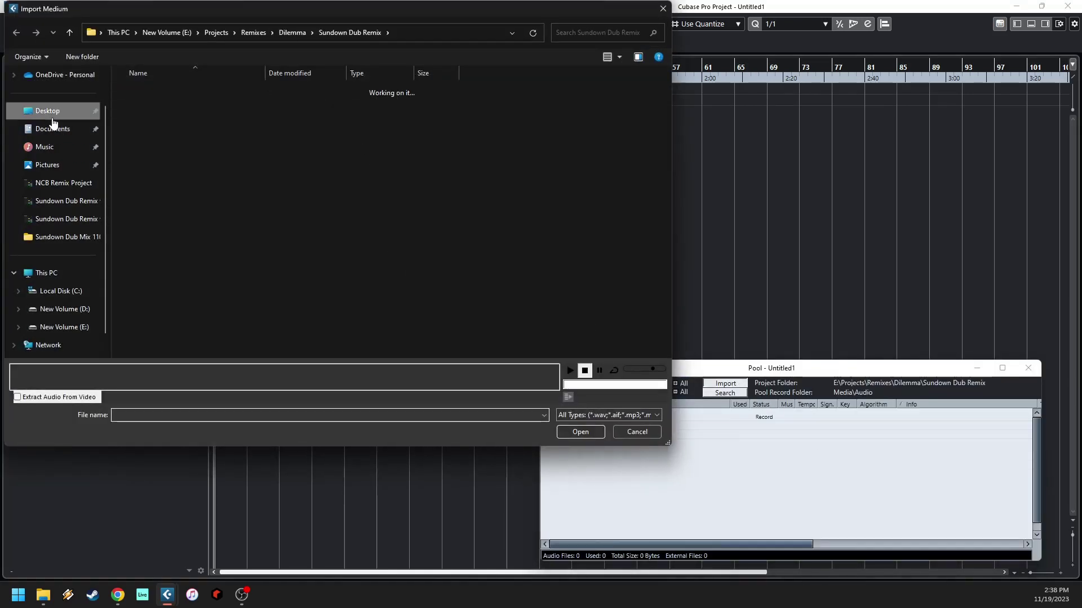
pyautogui.doubleClick(194, 128)
pyautogui.click(188, 148)
pyautogui.hotkey('ctrl', 'a')
pyautogui.click(582, 429)
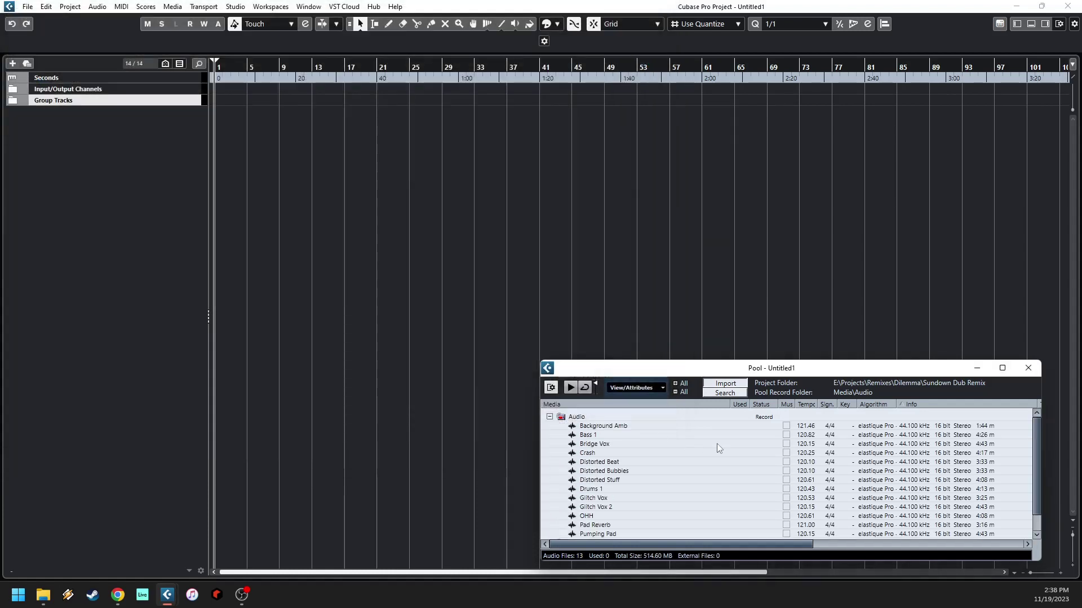
# Insert all the Pool's audio files into the project at bar 1, each on a different track.
pyautogui.scroll(-3, 725, 444)
pyautogui.scroll(3, 725, 444)
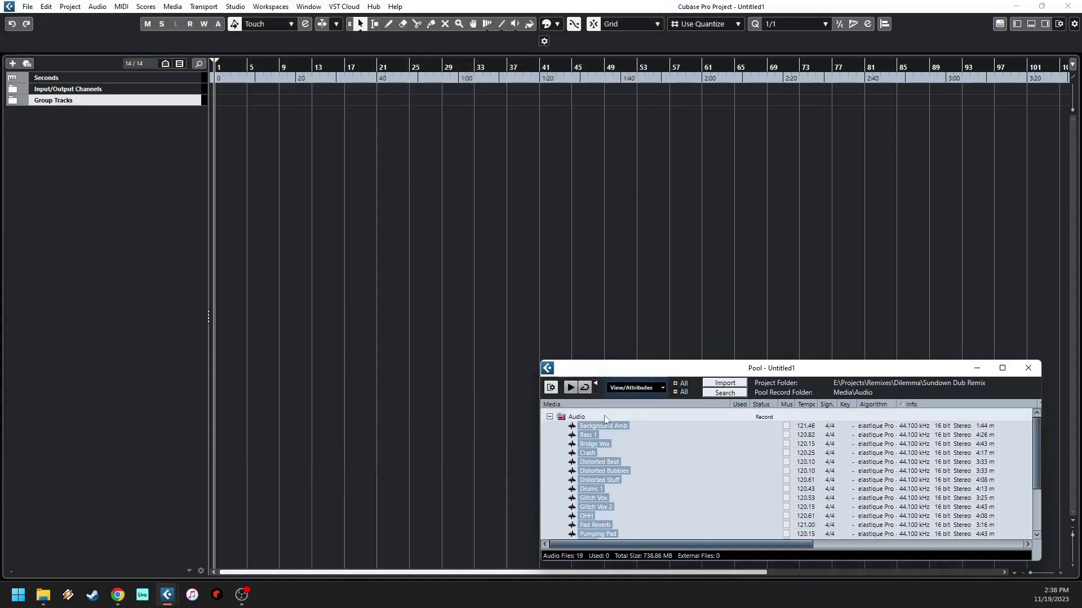
pyautogui.moveTo(589, 433); pyautogui.dragTo(215, 125)
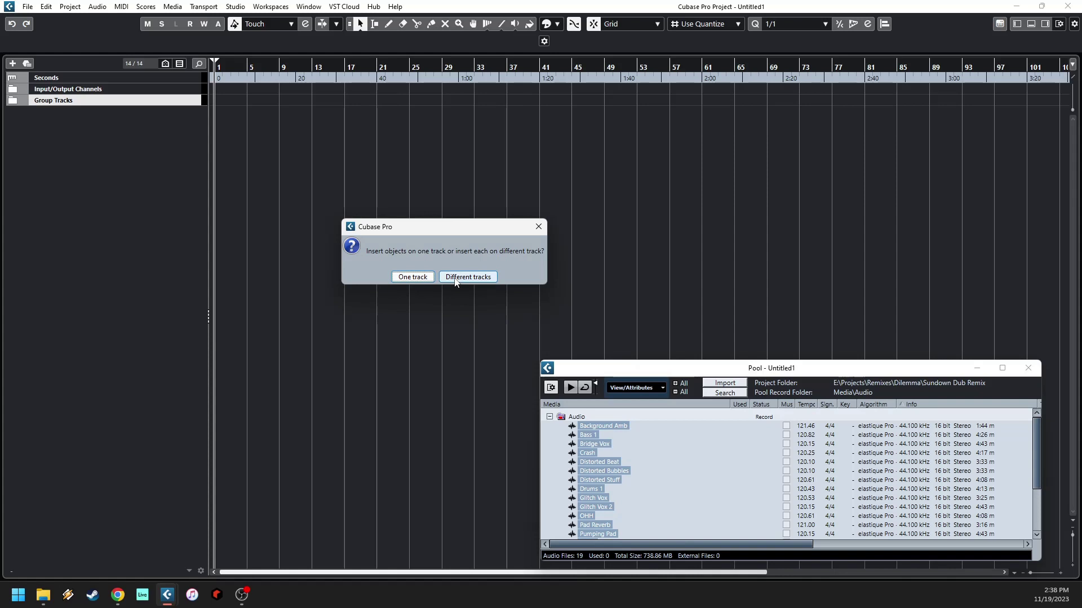
pyautogui.click(468, 277)
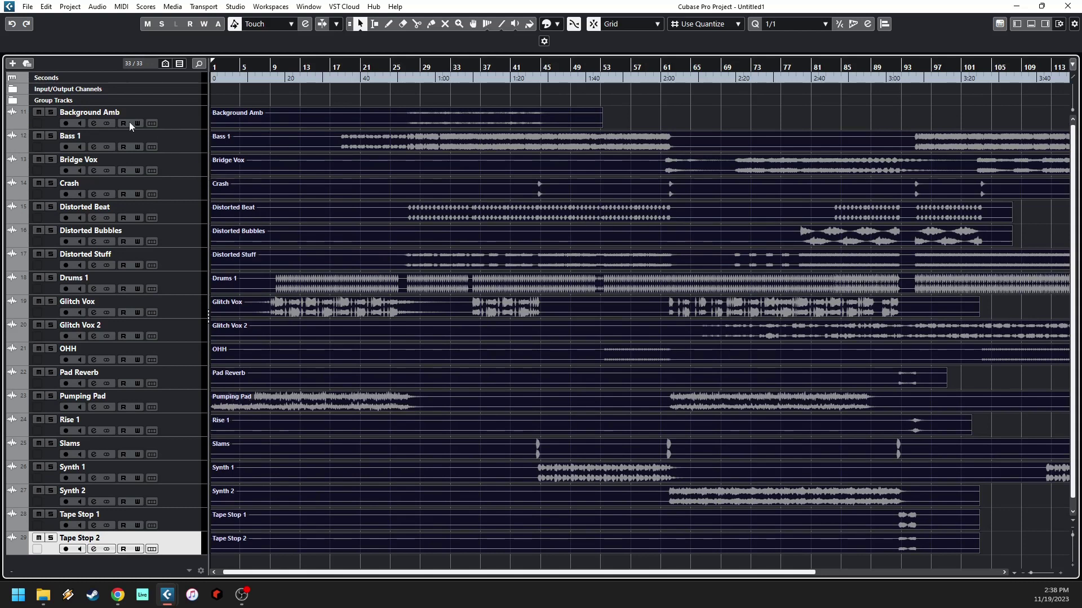
# Set the project tempo to 110 BPM.
pyautogui.moveTo(775, 574); pyautogui.dragTo(961, 579)
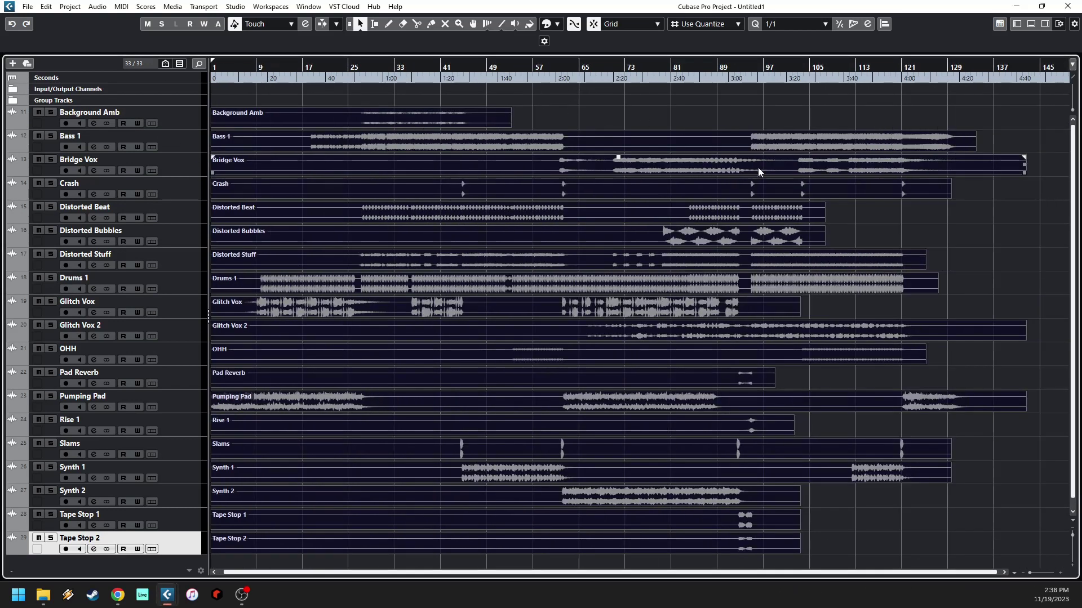
pyautogui.press('F2')
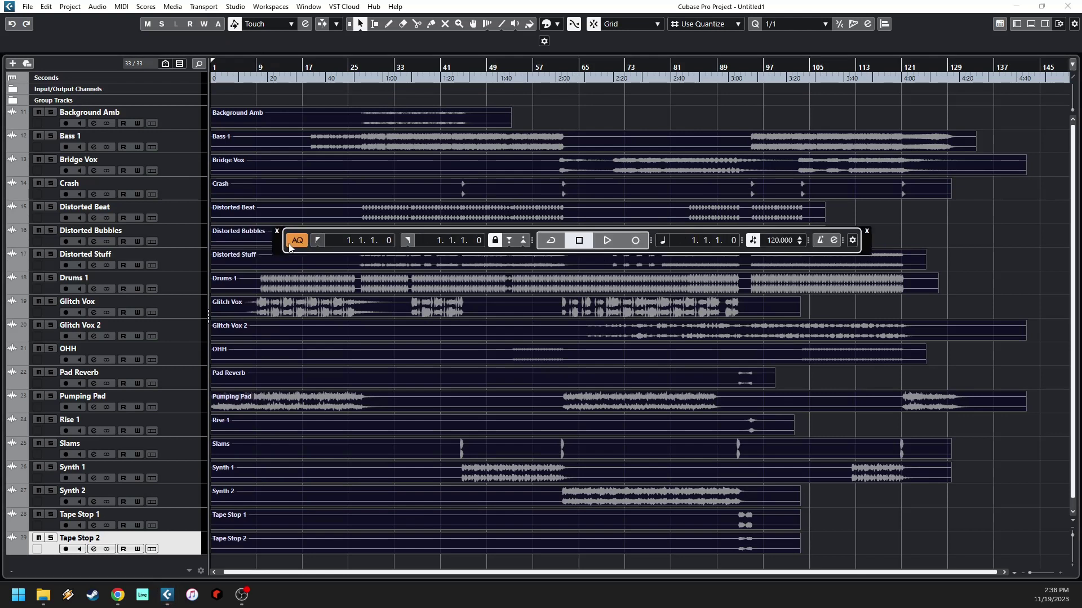
pyautogui.scroll(-10, 847, 232)
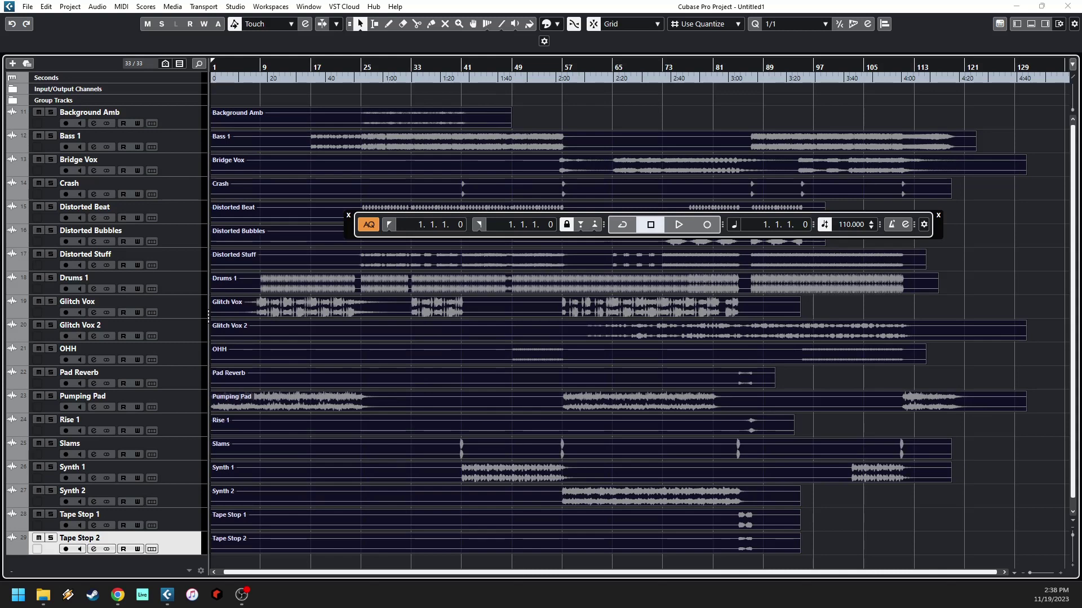
# Save the project as Sundown Dub Remix v5.1 Mix v1 in the Sundown Dub Remix folder.
pyautogui.hotkey('ctrl', 'a')
pyautogui.hotkey('ctrl', 'shift', 's')
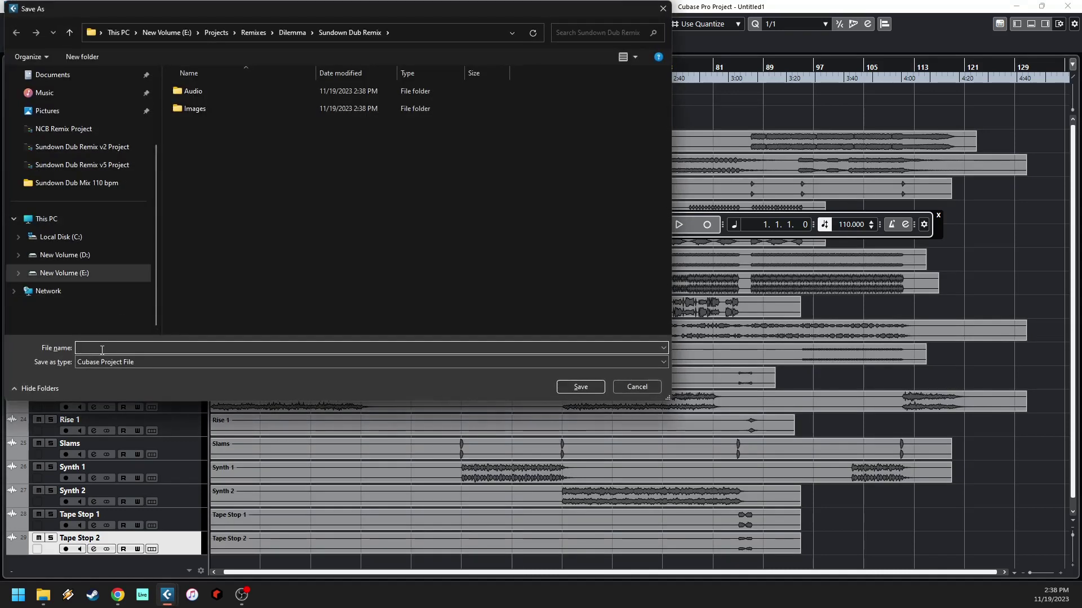
pyautogui.write('Sundown Dub Remix v51.,Mix v1')
pyautogui.click(559, 383)
pyautogui.moveTo(345, 236); pyautogui.dragTo(450, 98)
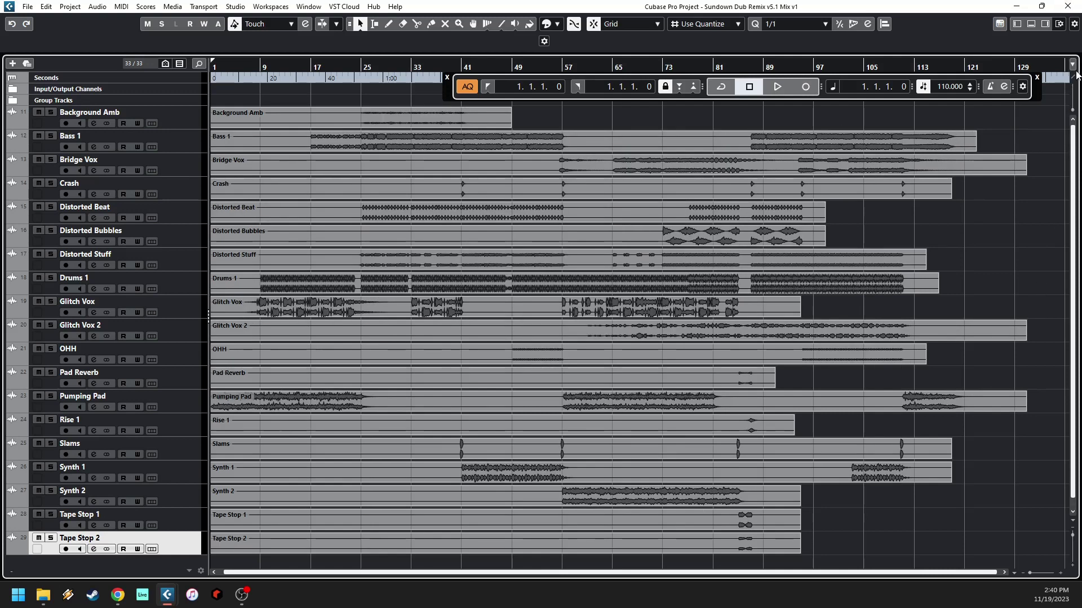
# Split the Background Amb event at bar 25 and erase the silent part before it.
pyautogui.moveTo(1072, 535); pyautogui.dragTo(1069, 532)
pyautogui.scroll(15, 962, 424)
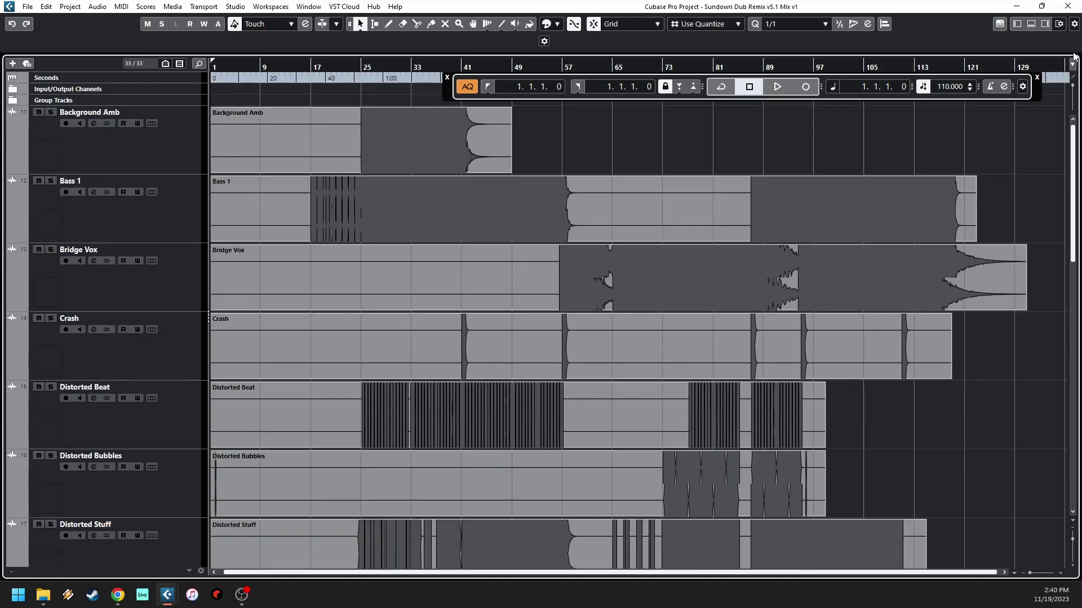
pyautogui.moveTo(1030, 573); pyautogui.dragTo(1034, 574)
pyautogui.press('3')
pyautogui.click(725, 131)
pyautogui.press('5')
pyautogui.click(697, 133)
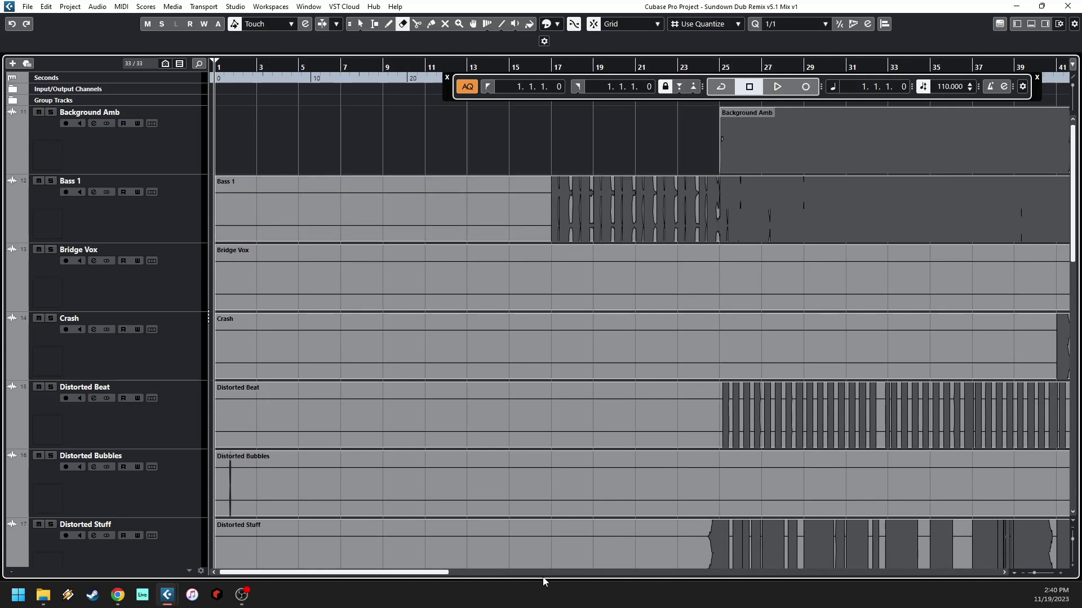
# Split the Background Amb event at bar 47 and erase the silent remainder after it.
pyautogui.moveTo(425, 572); pyautogui.dragTo(587, 573)
pyautogui.press('3')
pyautogui.click(585, 145)
pyautogui.press('5')
pyautogui.click(604, 142)
pyautogui.press('1')
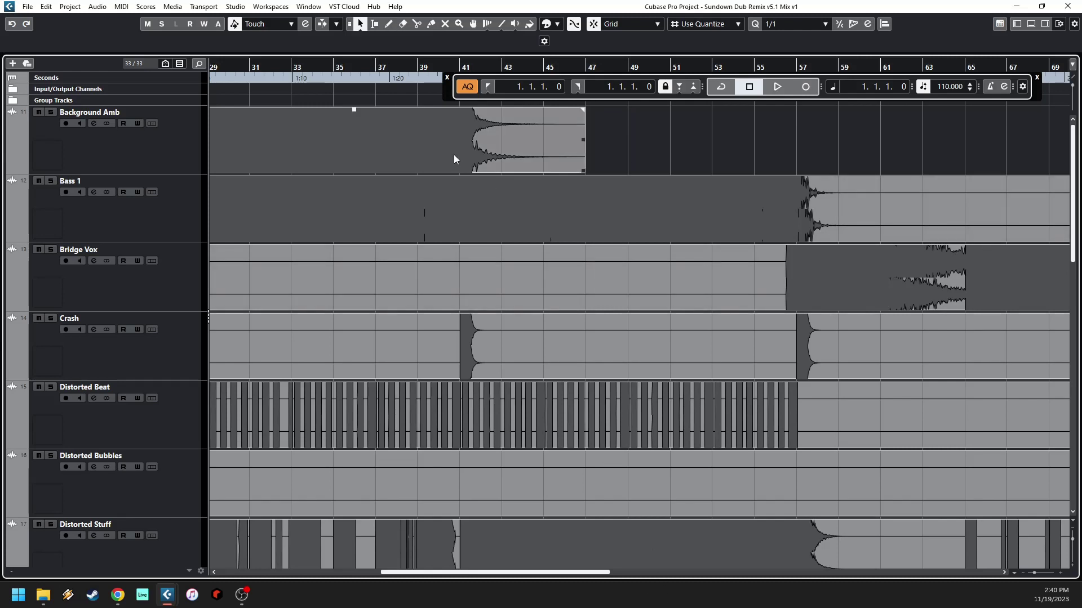
# Bounce the trimmed Background Amb event to a new audio file that replaces it, and check the new clip in the Pool.
pyautogui.click(450, 153)
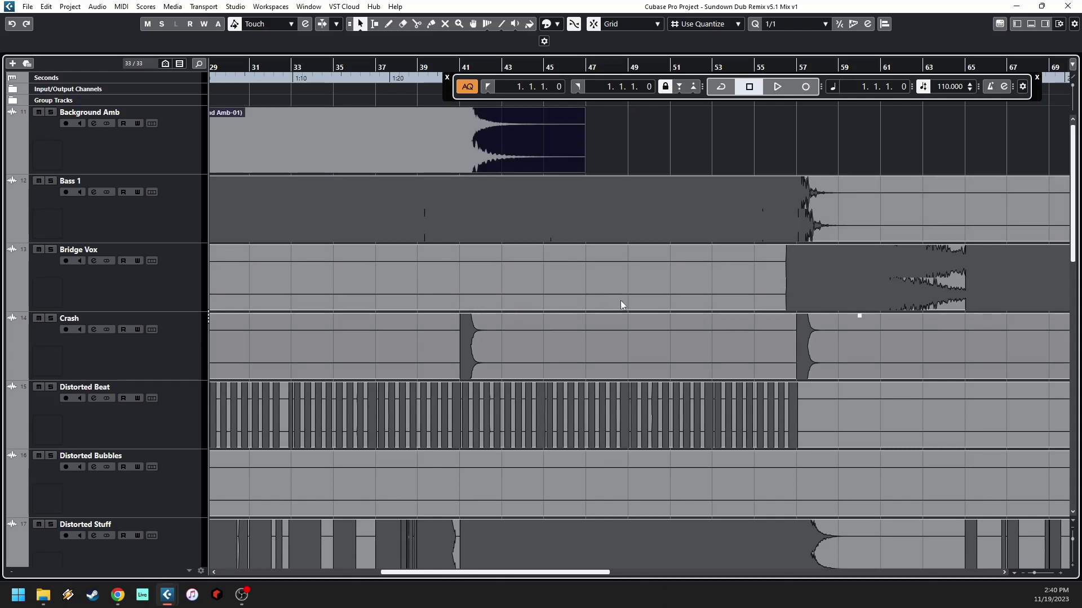
pyautogui.moveTo(589, 572); pyautogui.dragTo(287, 572)
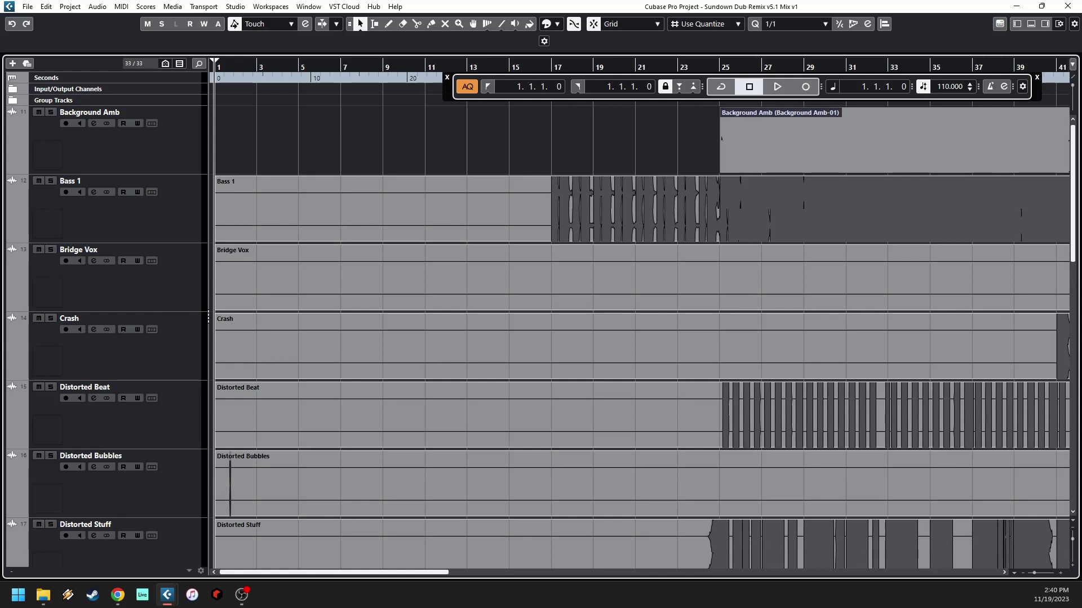
pyautogui.hotkey('ctrl', 'p')
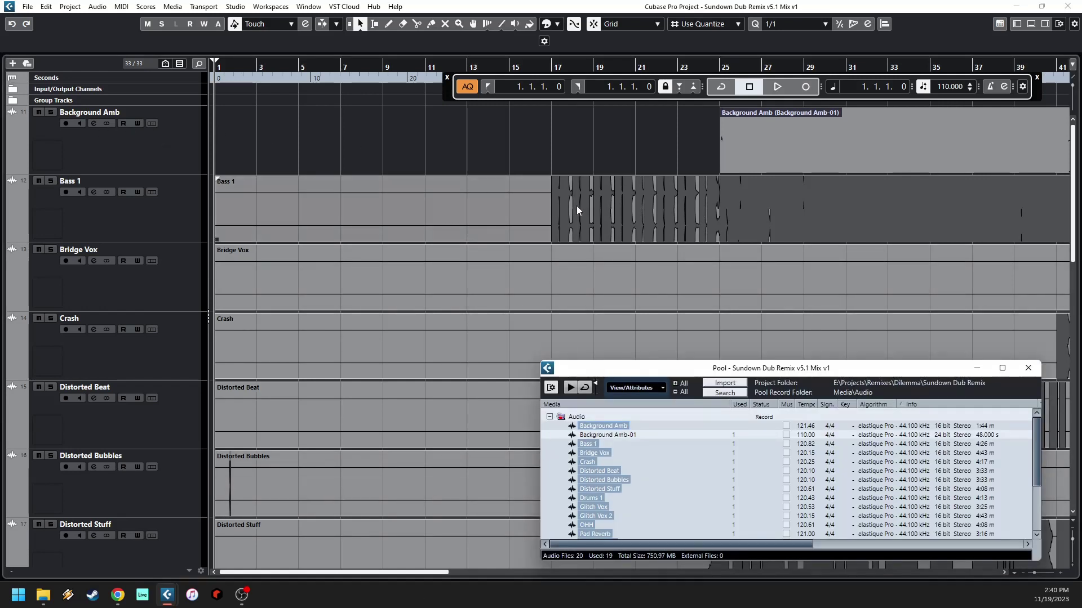
pyautogui.hotkey('ctrl', 'p')
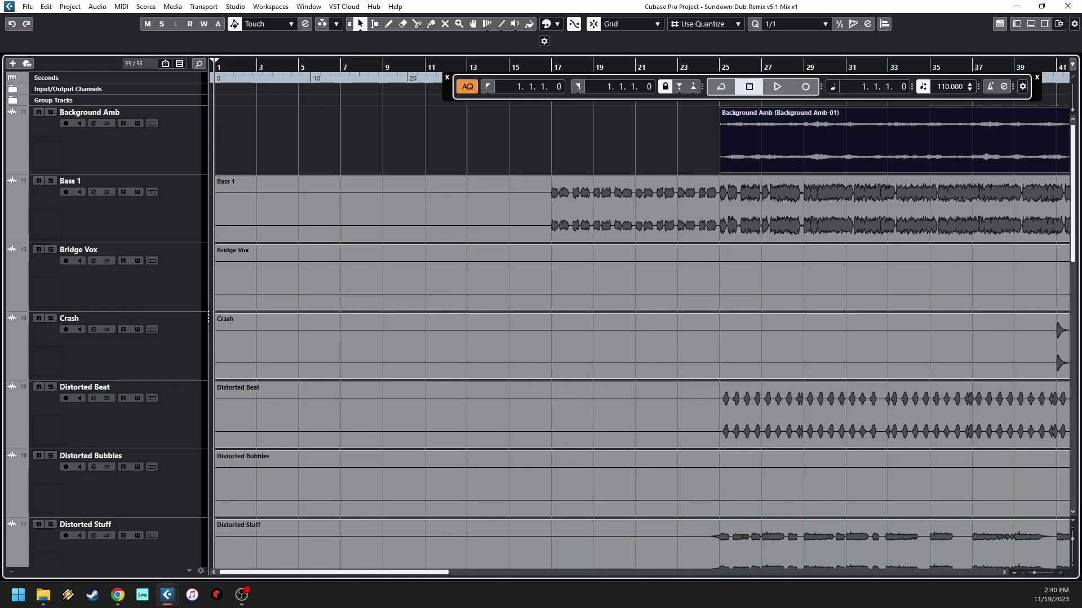
# Remove the unused original Background Amb clip from the Pool's audio folder by moving it to the Pool trash.
pyautogui.click(1033, 573)
pyautogui.click(1033, 574)
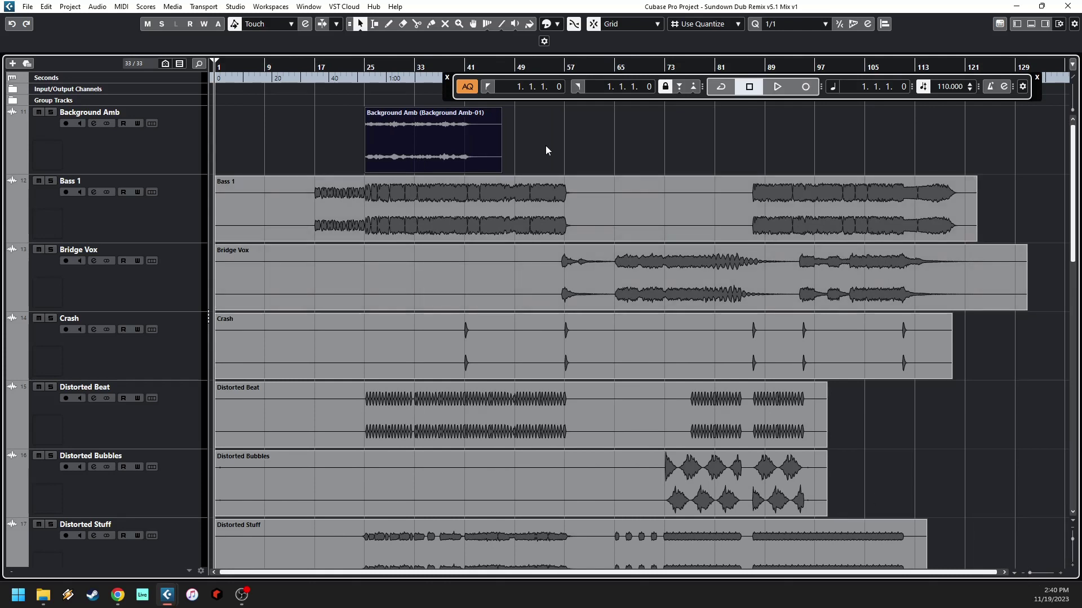
pyautogui.moveTo(460, 90); pyautogui.dragTo(474, 254)
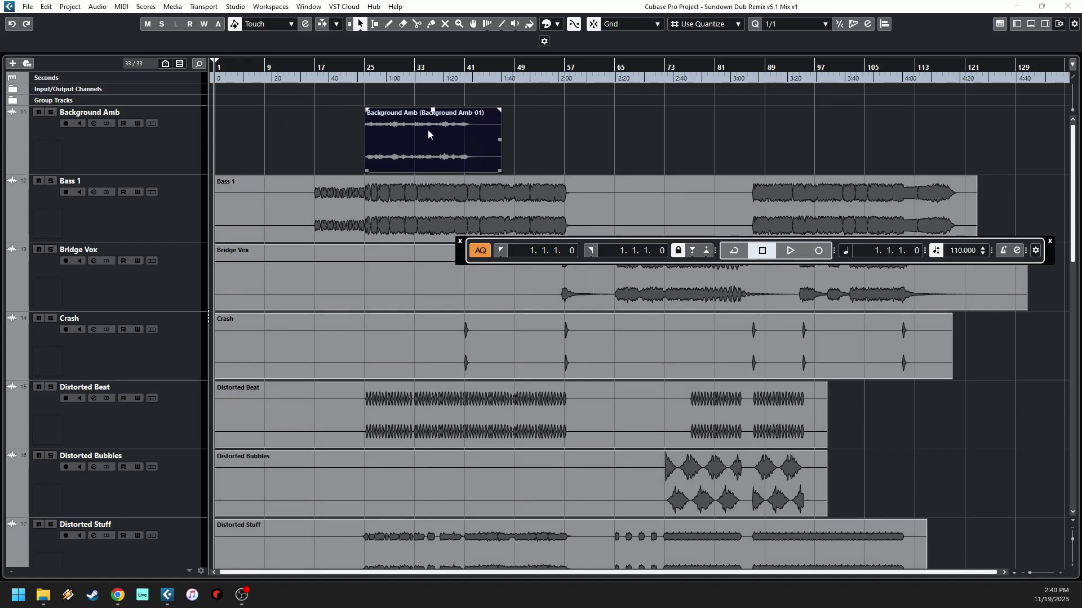
pyautogui.moveTo(1073, 111); pyautogui.dragTo(1074, 59)
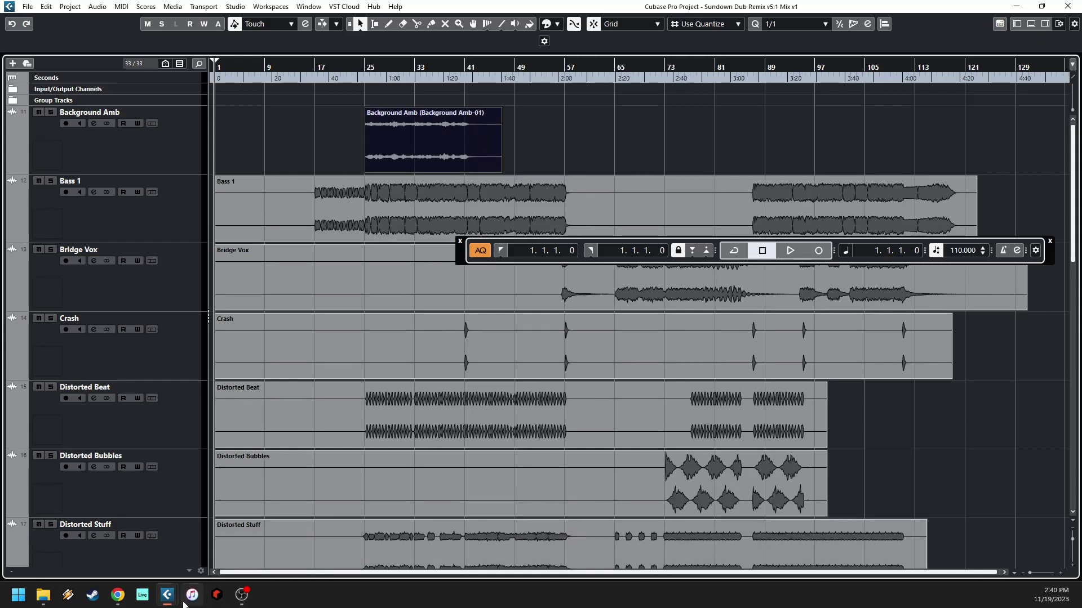
pyautogui.hotkey('ctrl', 'p')
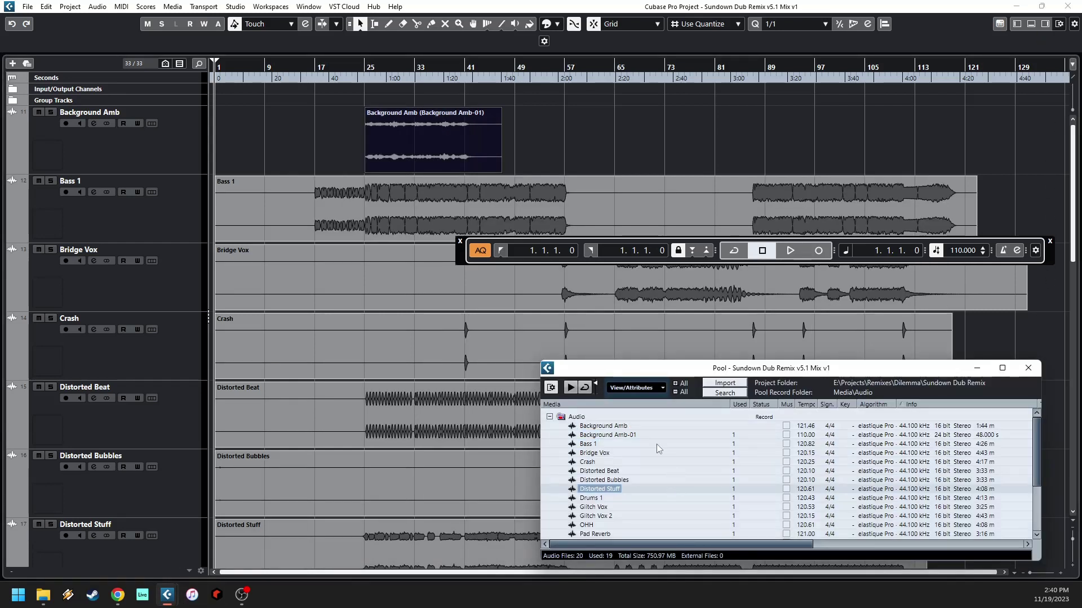
pyautogui.click(643, 428)
pyautogui.rightClick(647, 424)
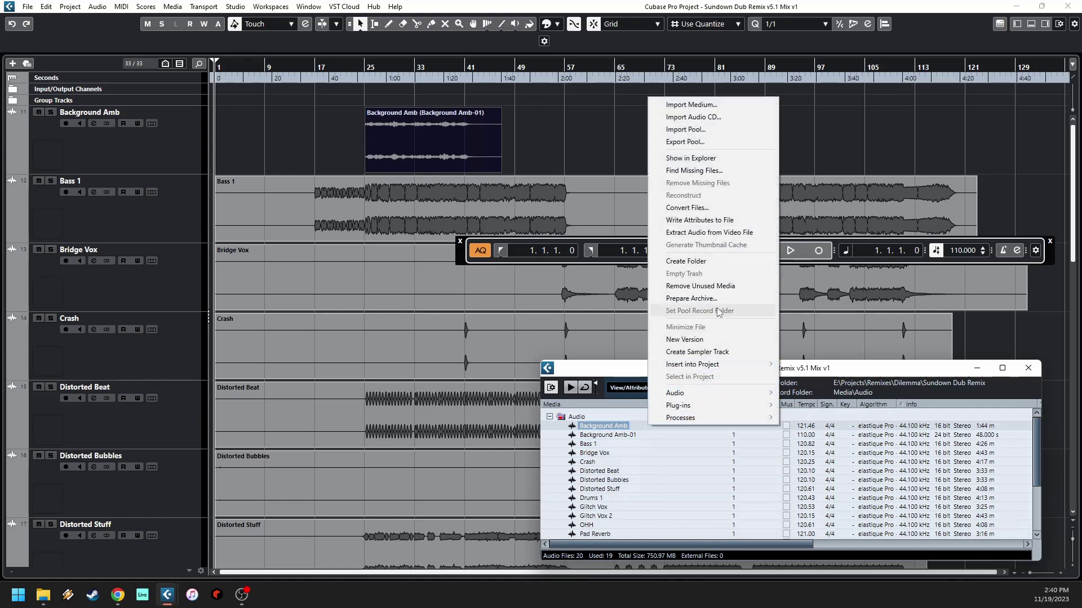
pyautogui.click(461, 298)
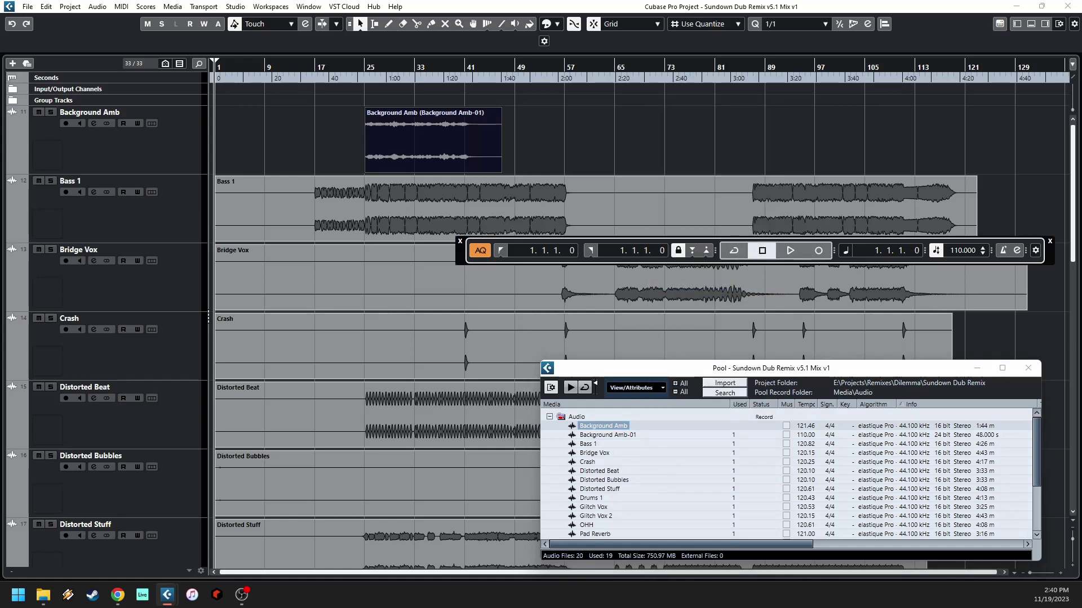
pyautogui.scroll(-3, 678, 453)
pyautogui.rightClick(678, 453)
pyautogui.click(634, 501)
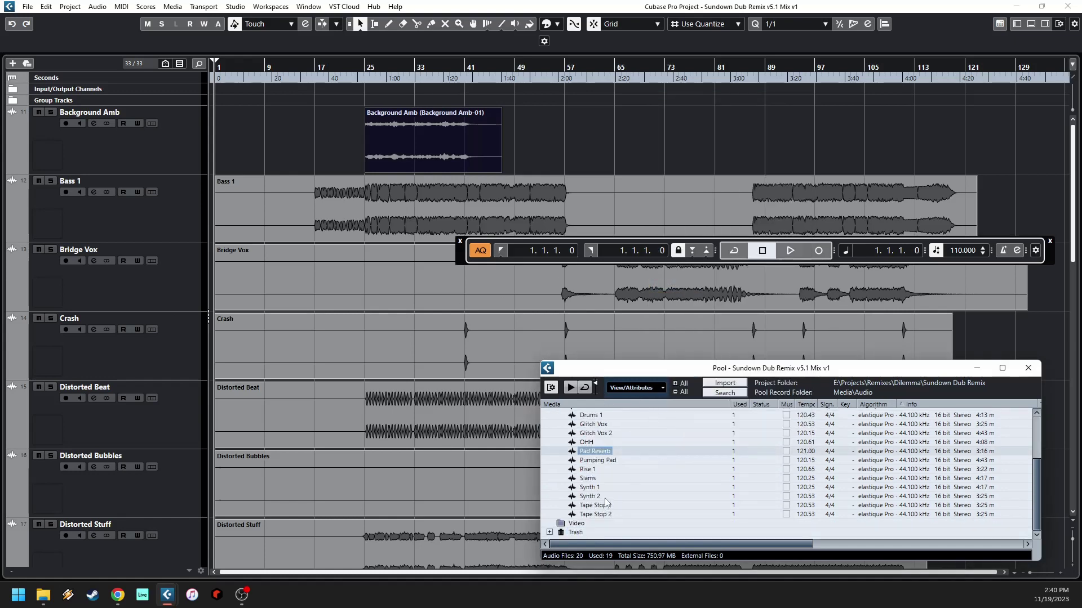
# Erase the original Background Amb file in the Pool trash from the hard disk and close the Pool.
pyautogui.click(549, 533)
pyautogui.click(610, 532)
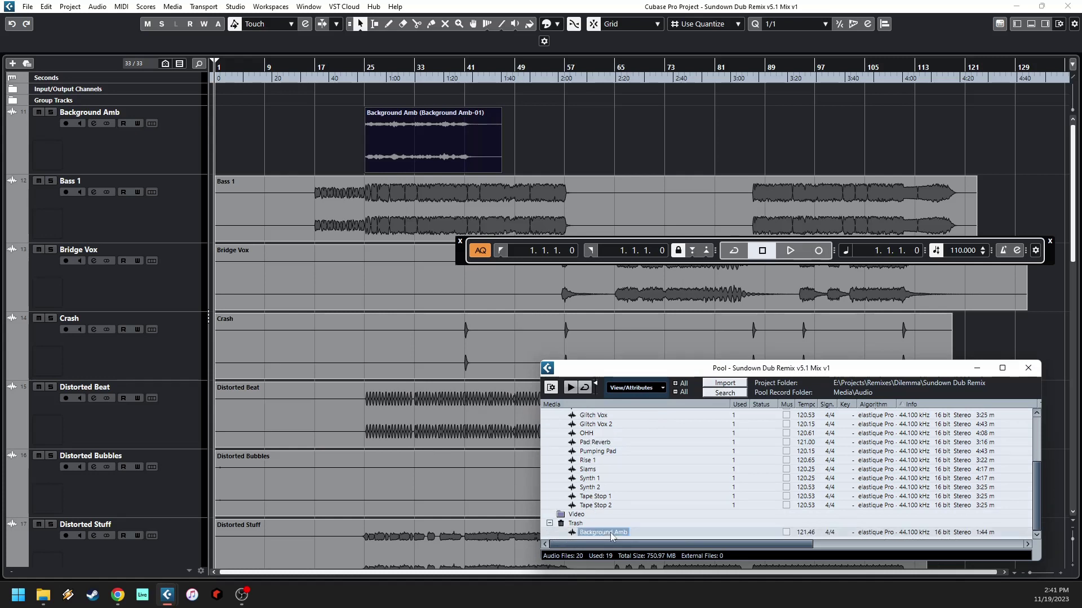
pyautogui.press('Delete')
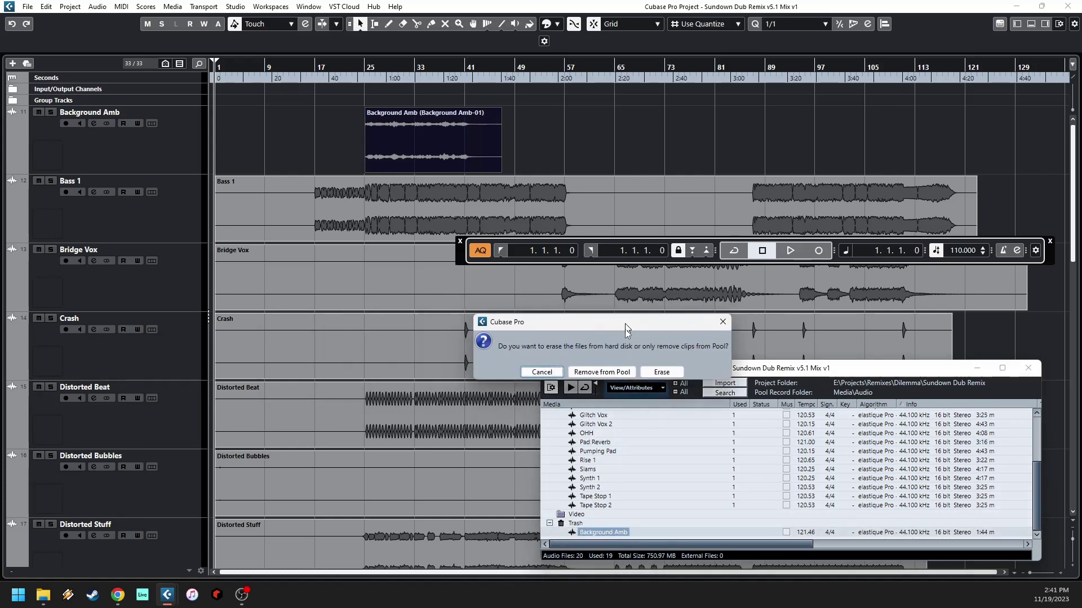
pyautogui.click(664, 383)
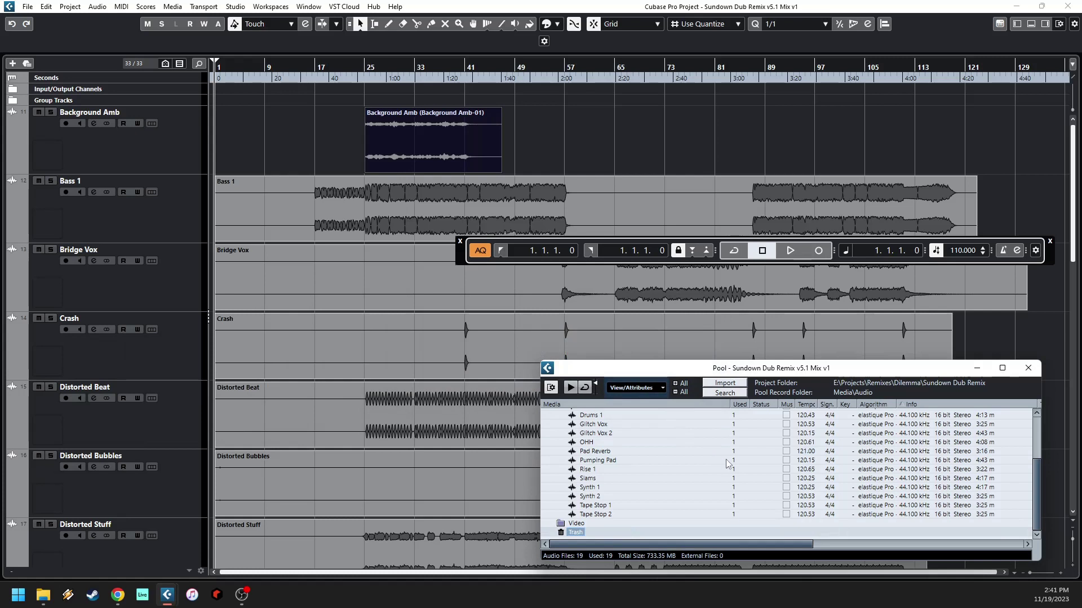
pyautogui.hotkey('ctrl', 'p')
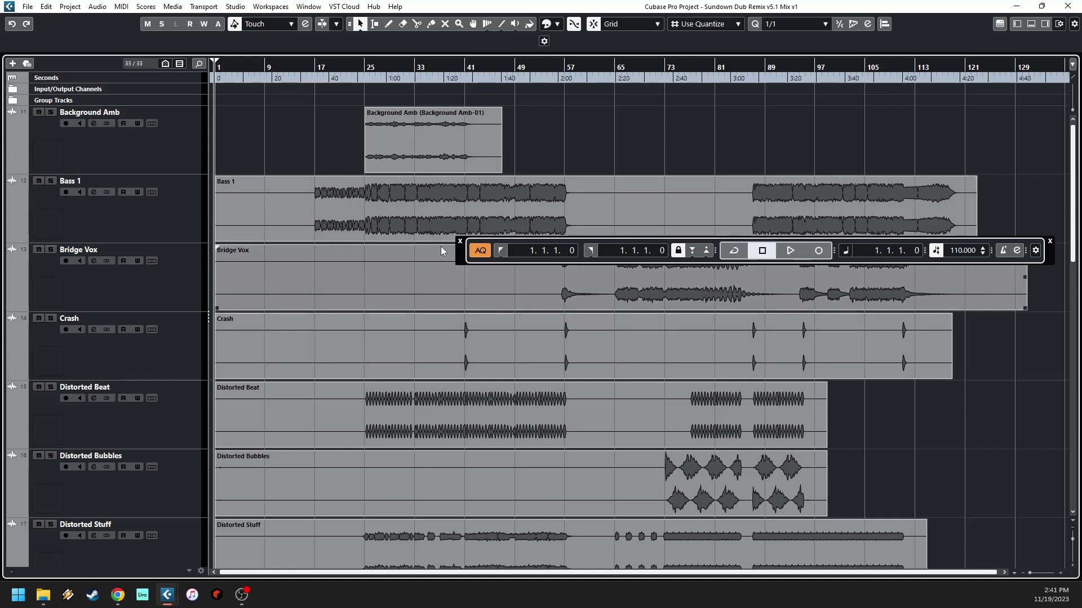
# Split the Bass 1 event at bar 17 and erase the silent part before it.
pyautogui.moveTo(459, 250); pyautogui.dragTo(470, 90)
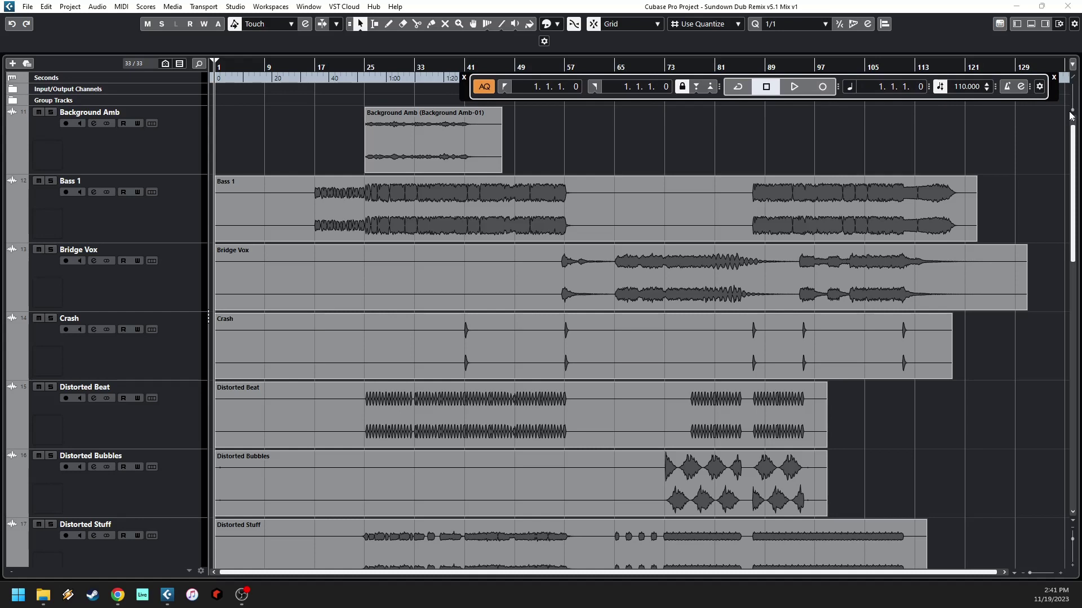
pyautogui.moveTo(1071, 115); pyautogui.dragTo(1071, 107)
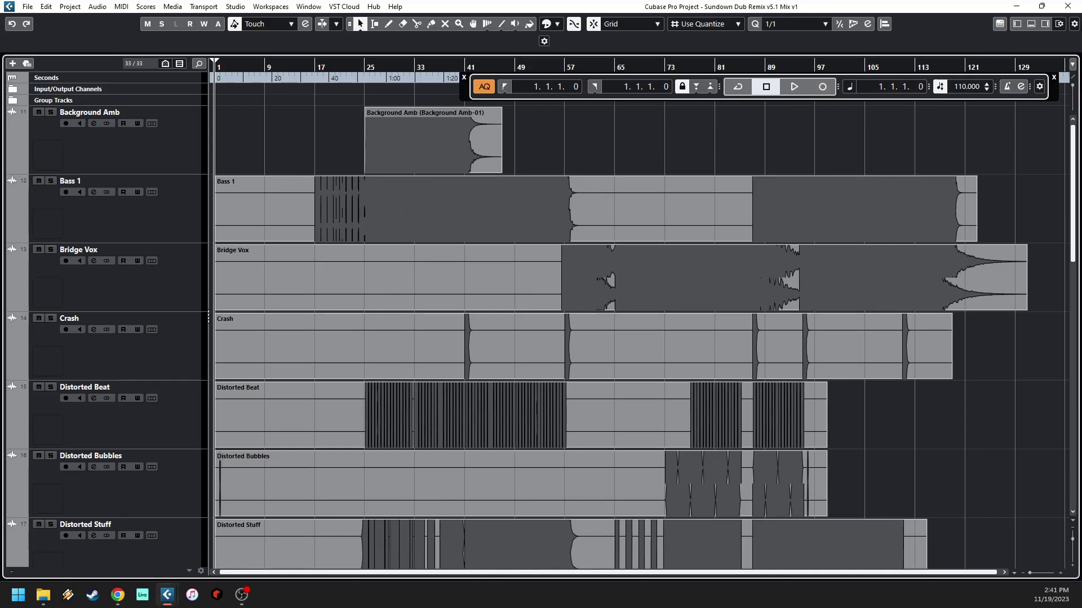
pyautogui.keyDown('alt'); pyautogui.click(314, 206); pyautogui.keyUp('alt')
pyautogui.press('5')
pyautogui.click(293, 194)
# Split the Bass 1 event at bars 60 and 87 and delete the silent section between them.
pyautogui.press('3')
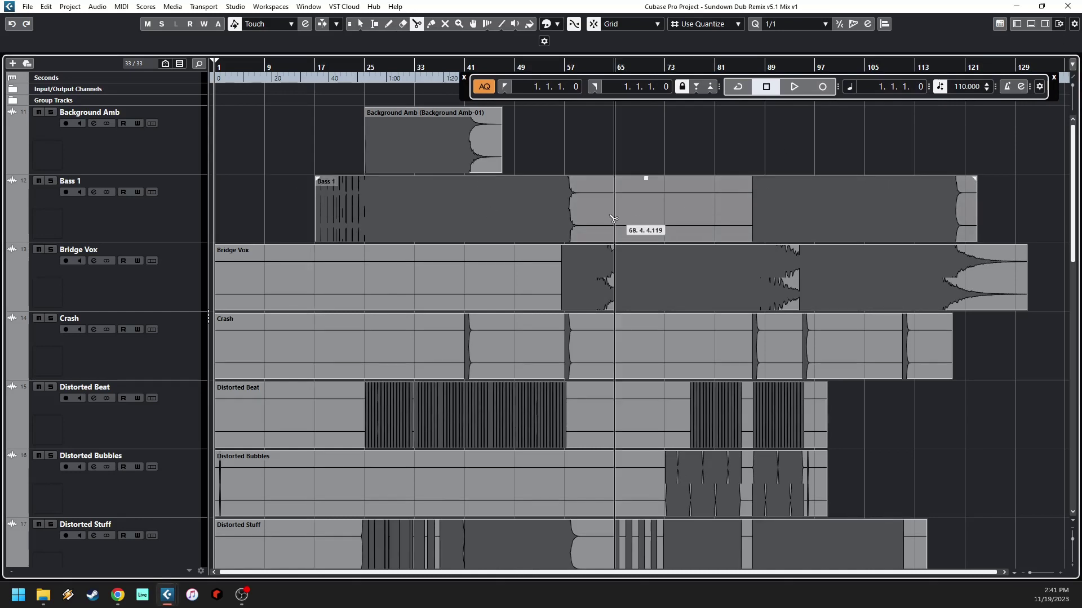
pyautogui.click(583, 214)
pyautogui.click(752, 216)
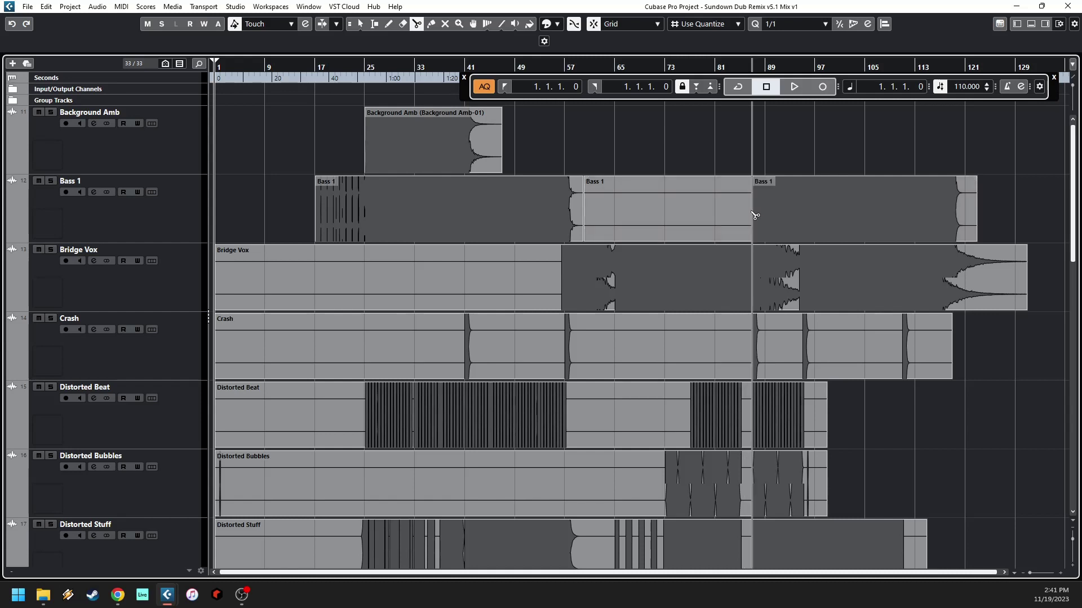
pyautogui.press('Delete')
# Split the second Bass 1 event at bar 121 and erase the silent tail after it.
pyautogui.click(964, 214)
pyautogui.press('5')
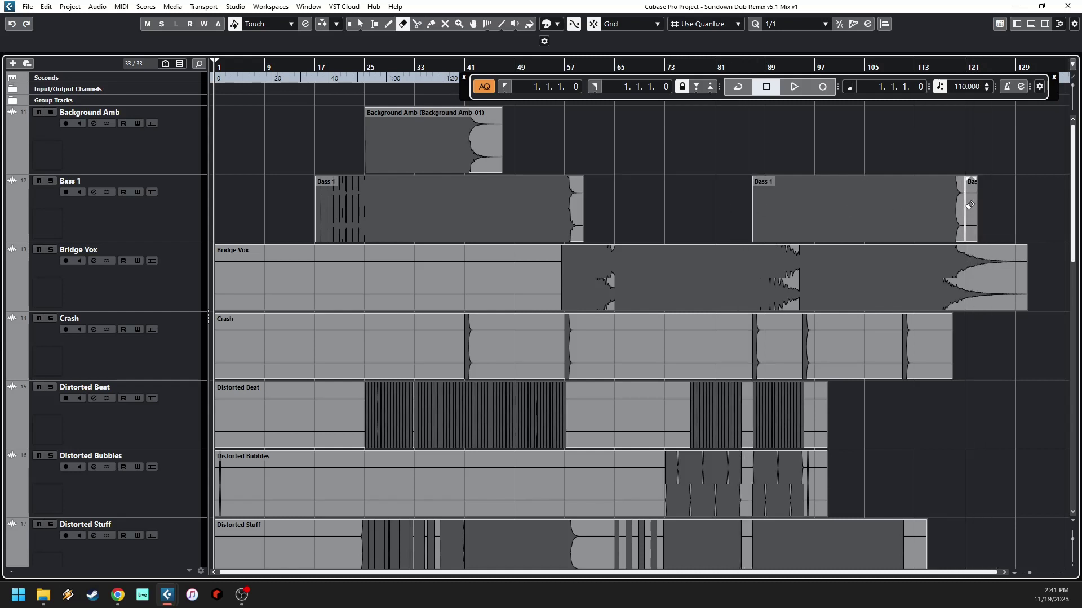
pyautogui.click(970, 209)
pyautogui.press('1')
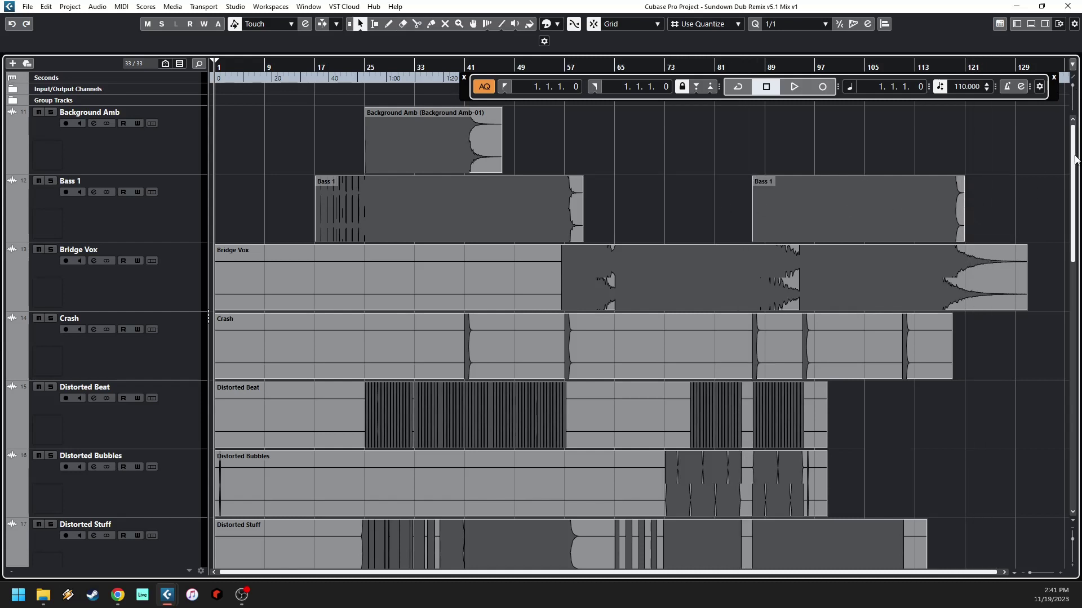
# Bounce both trimmed Bass 1 events into new audio files.
pyautogui.moveTo(1074, 92); pyautogui.dragTo(1074, 111)
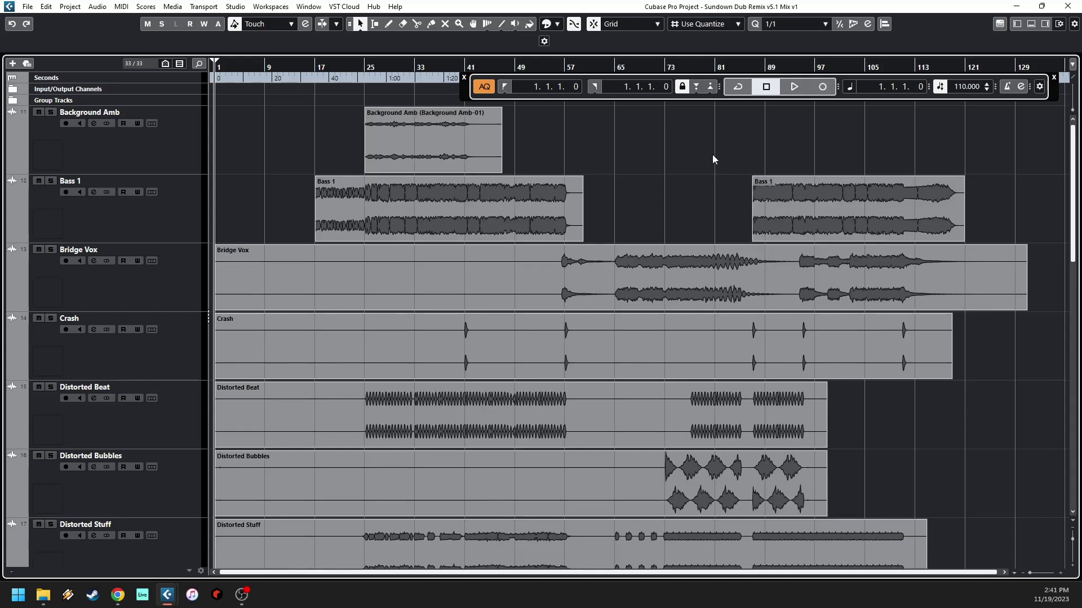
pyautogui.click(656, 417)
pyautogui.click(922, 401)
pyautogui.hotkey('shift', 'f')
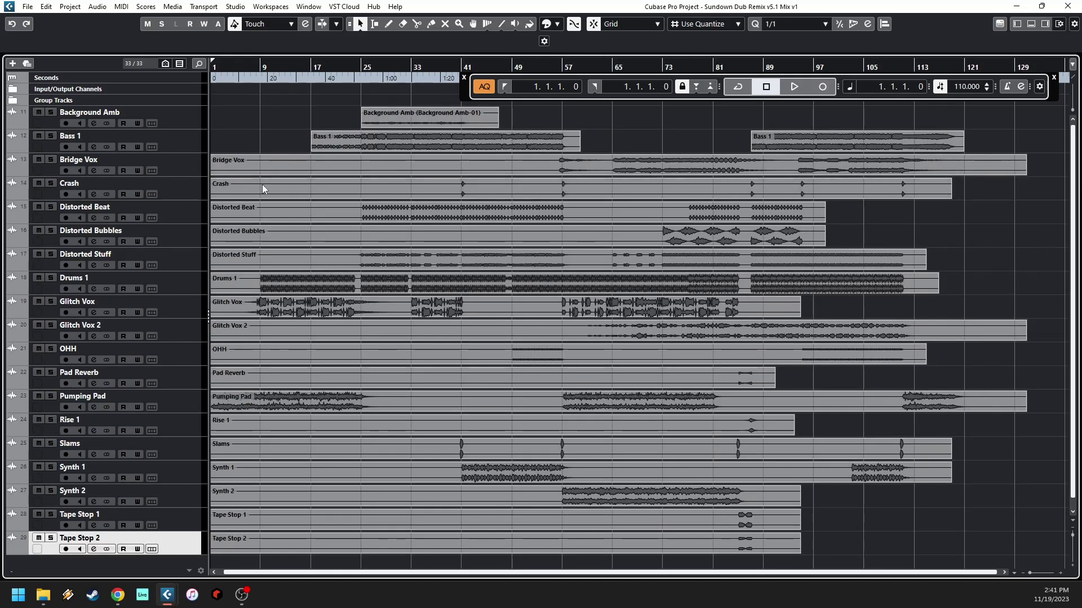
pyautogui.click(451, 145)
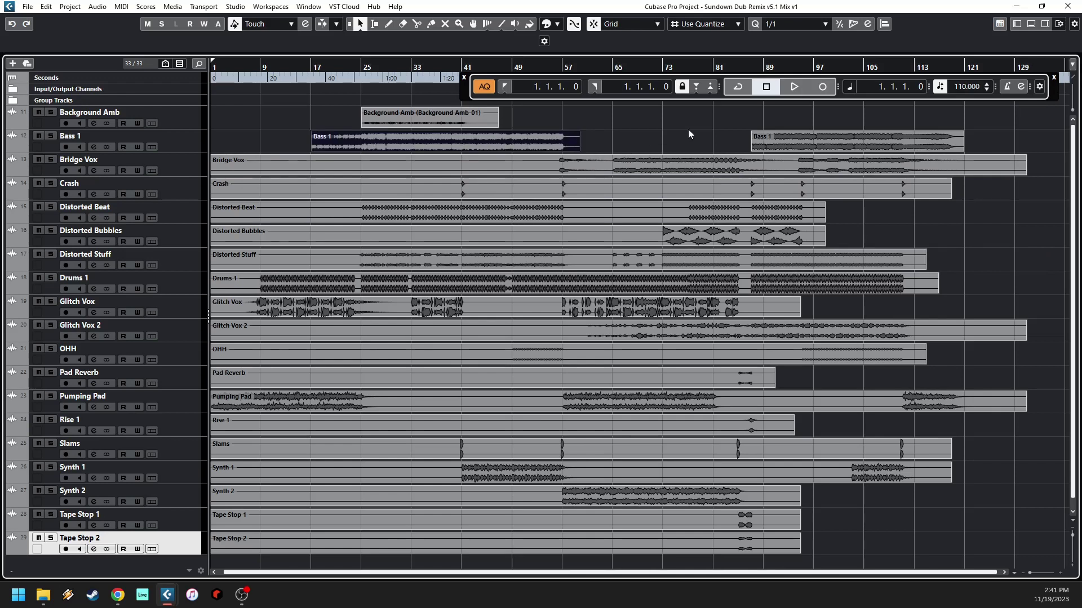
pyautogui.click(810, 141)
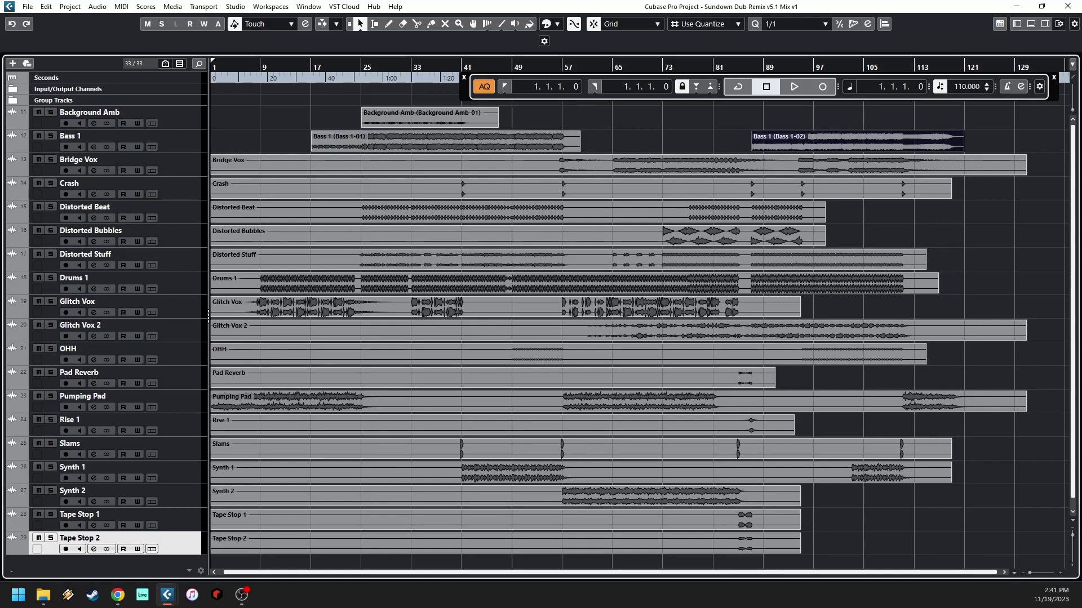
pyautogui.click(1054, 108)
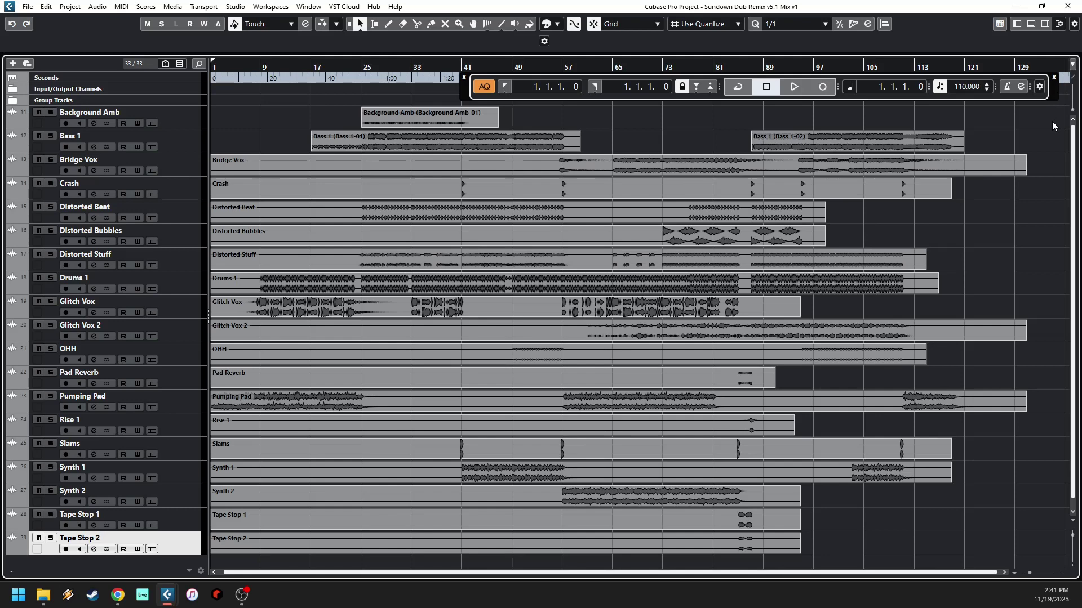
# Open the MixConsole with its routing rack expanded and move the Transport panel clear of the output routing slots.
pyautogui.click(308, 6)
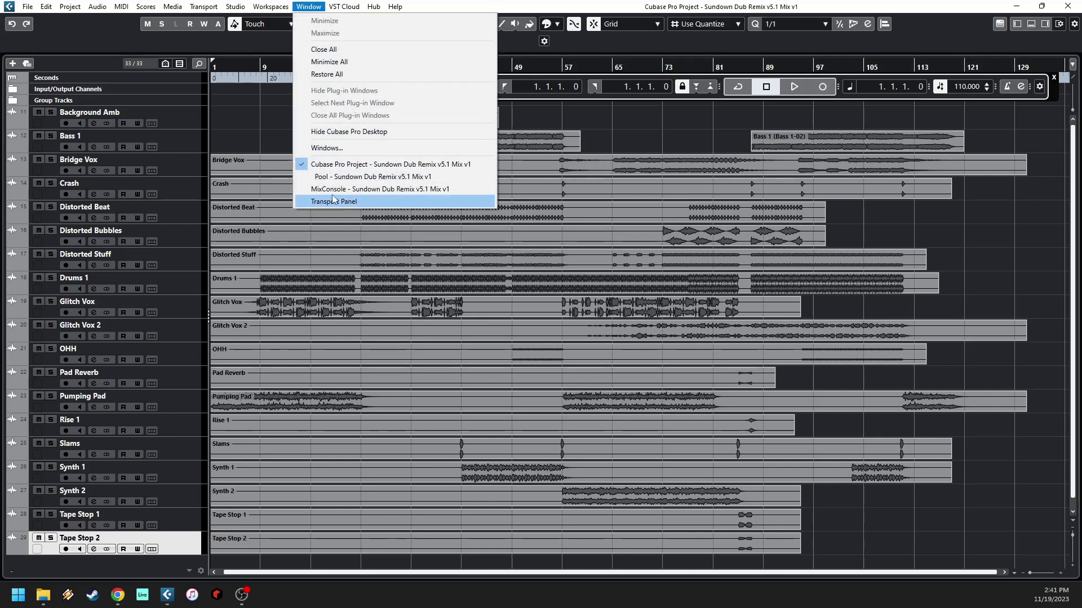
pyautogui.click(336, 190)
pyautogui.click(181, 70)
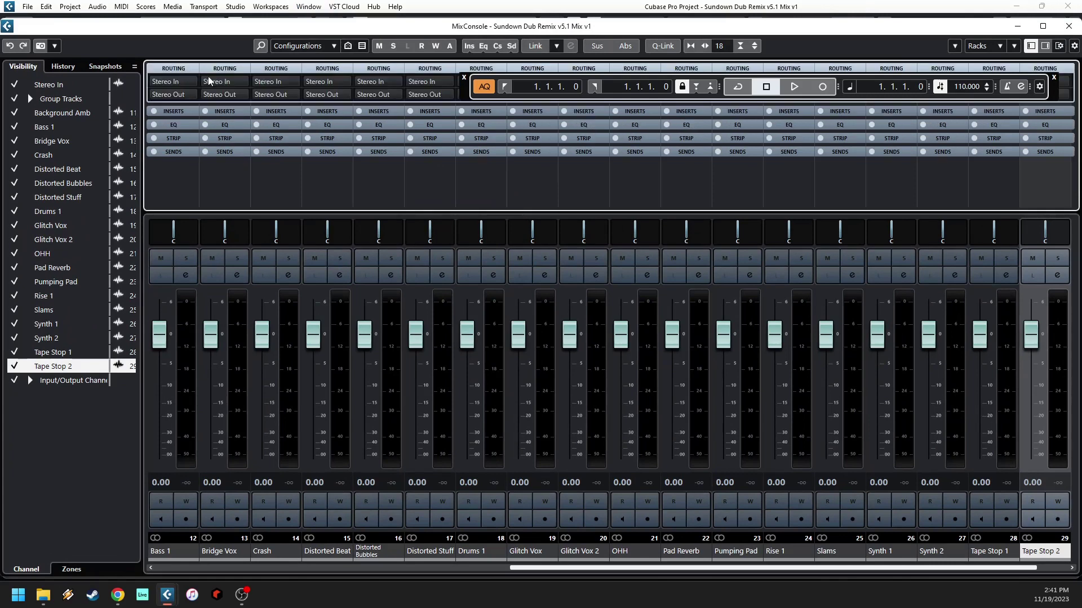
pyautogui.moveTo(468, 100); pyautogui.dragTo(410, 210)
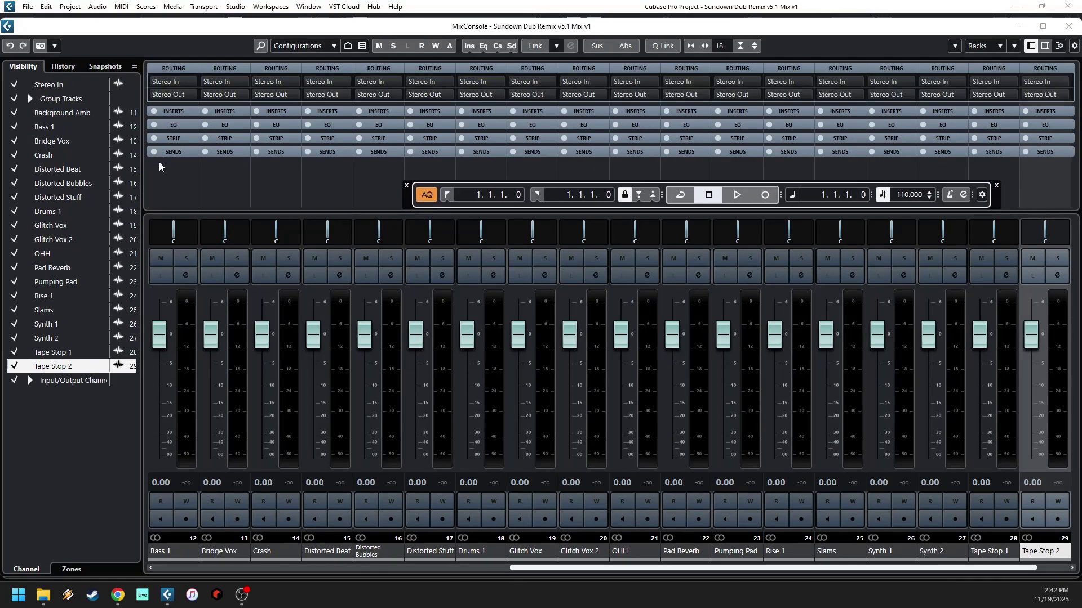
pyautogui.moveTo(533, 568); pyautogui.dragTo(86, 568)
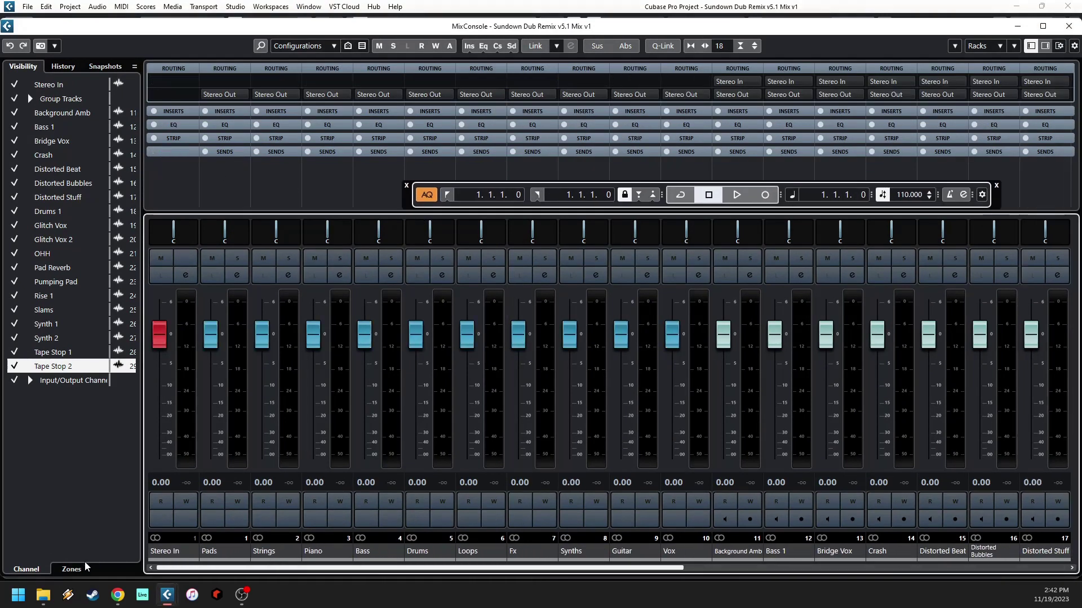
# Filter the MixConsole channel types to show only audio channels.
pyautogui.click(362, 47)
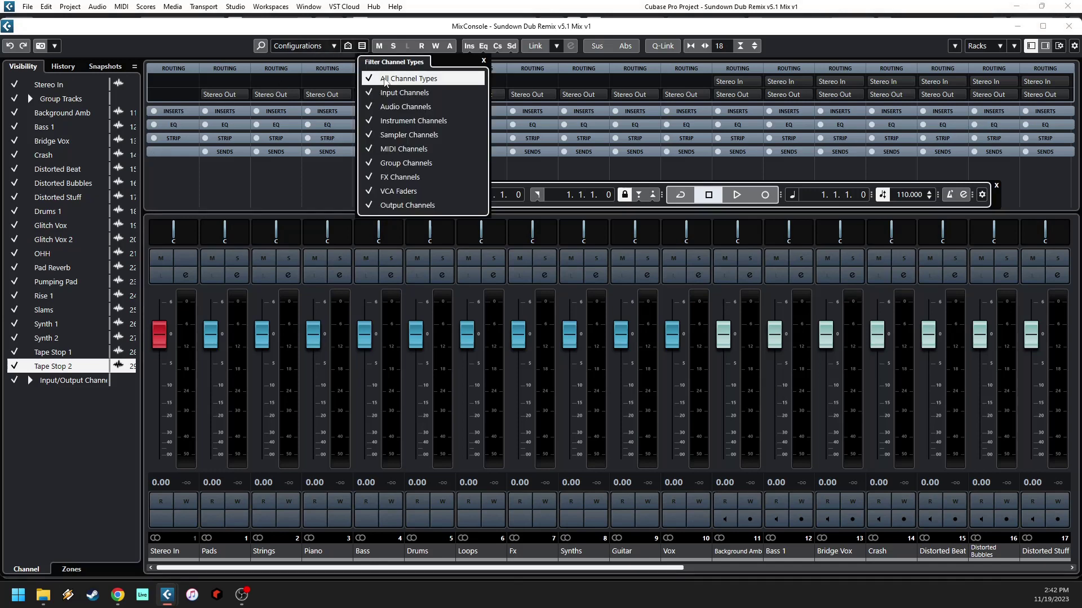
pyautogui.click(385, 79)
pyautogui.click(406, 107)
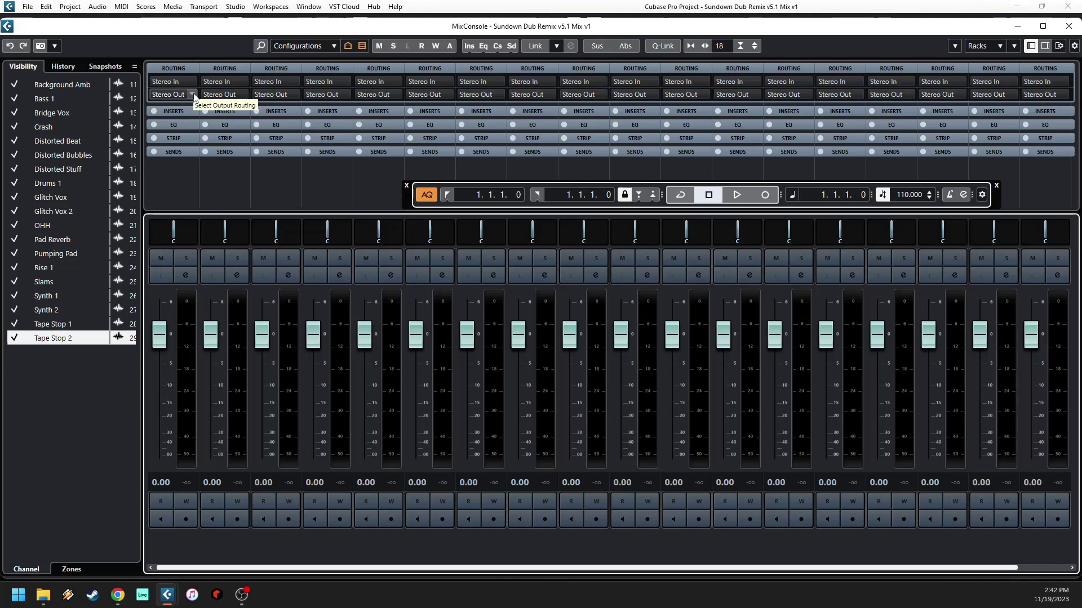
# Close the MixConsole and reopen it at the first audio channel.
pyautogui.click(1069, 25)
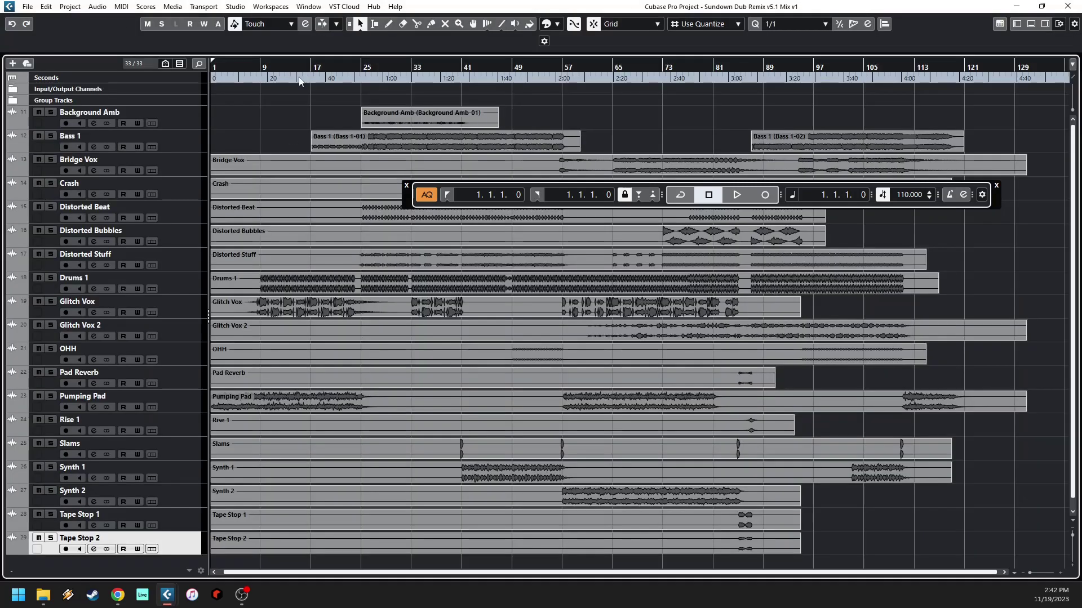
pyautogui.click(235, 6)
pyautogui.click(248, 38)
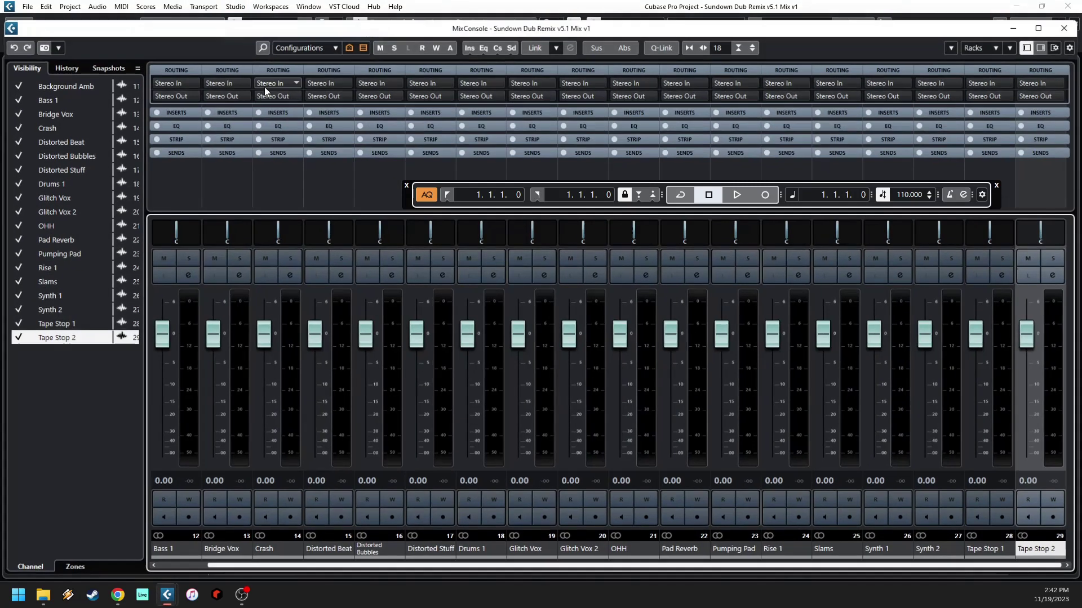
pyautogui.click(180, 568)
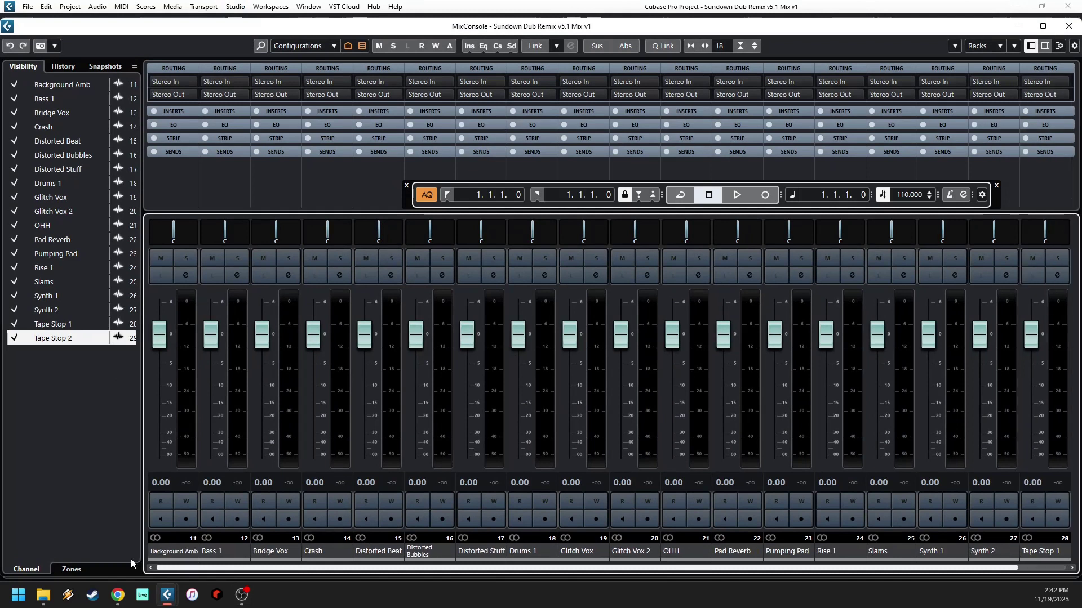
# Route the Background Amb channel's output to the Pads group and the Bass 1 channel's output to the Bass group.
pyautogui.click(191, 95)
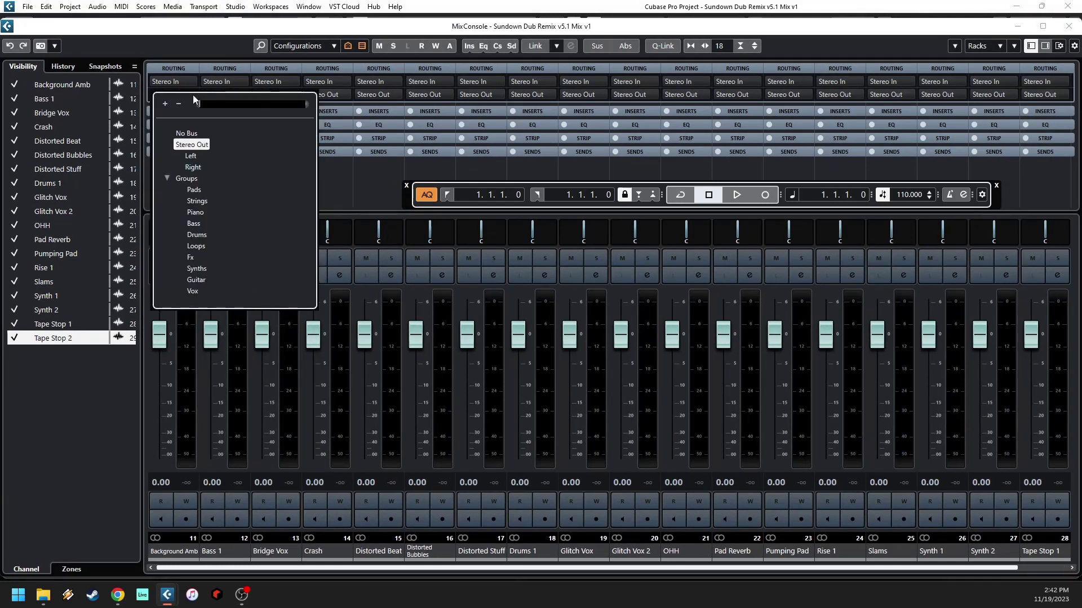
pyautogui.click(203, 192)
pyautogui.click(226, 197)
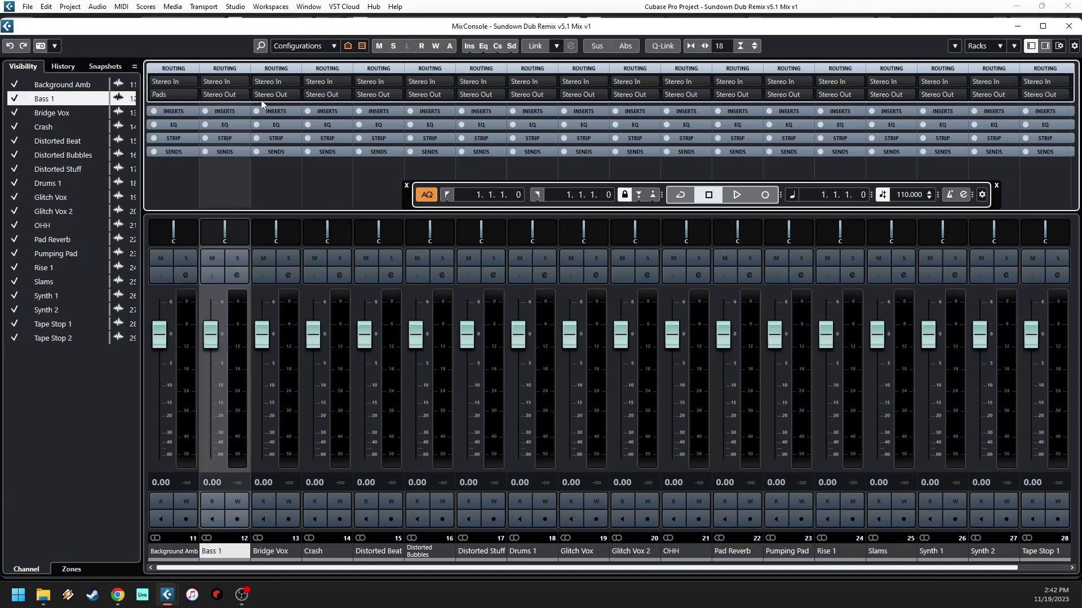
pyautogui.click(245, 94)
pyautogui.click(245, 223)
# Route the Bridge Vox channel's output to the Vox group and the Crash channel's output to the Drums group.
pyautogui.click(281, 167)
pyautogui.click(295, 95)
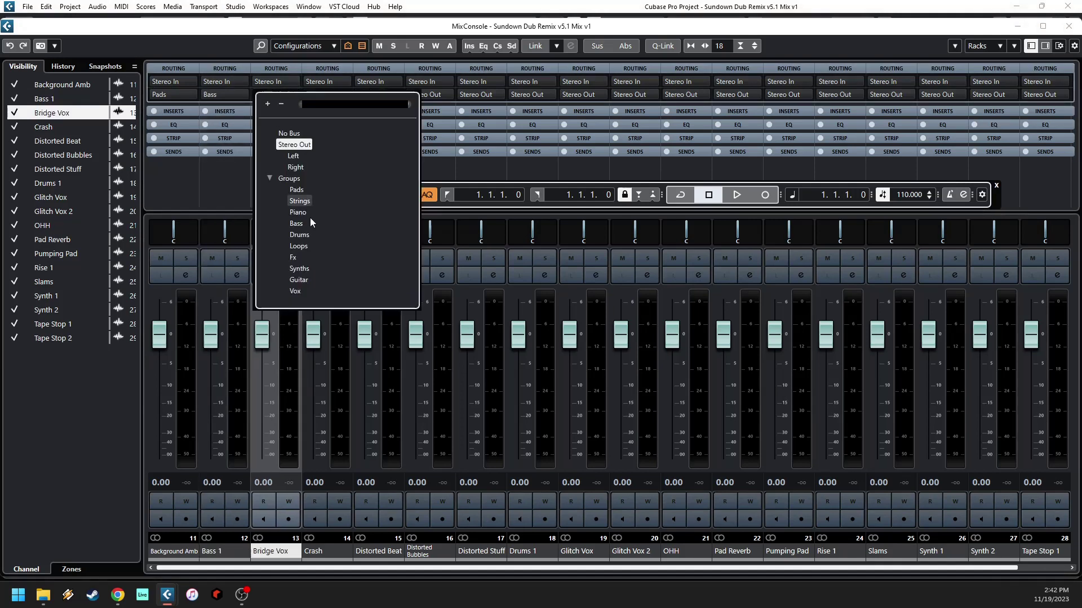
pyautogui.click(297, 288)
pyautogui.click(321, 189)
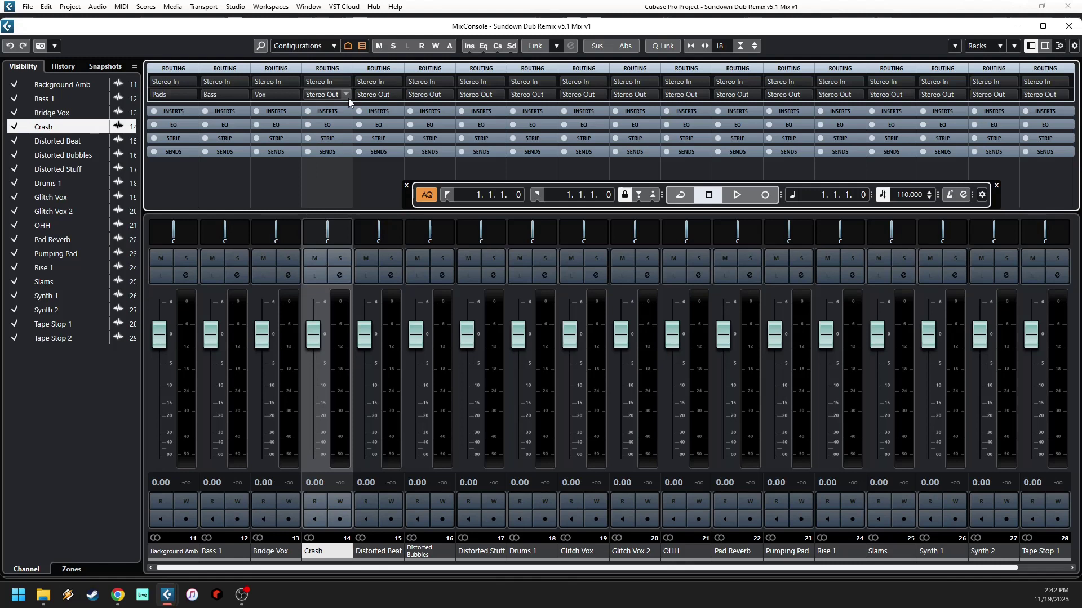
pyautogui.click(347, 96)
pyautogui.click(347, 238)
pyautogui.click(299, 191)
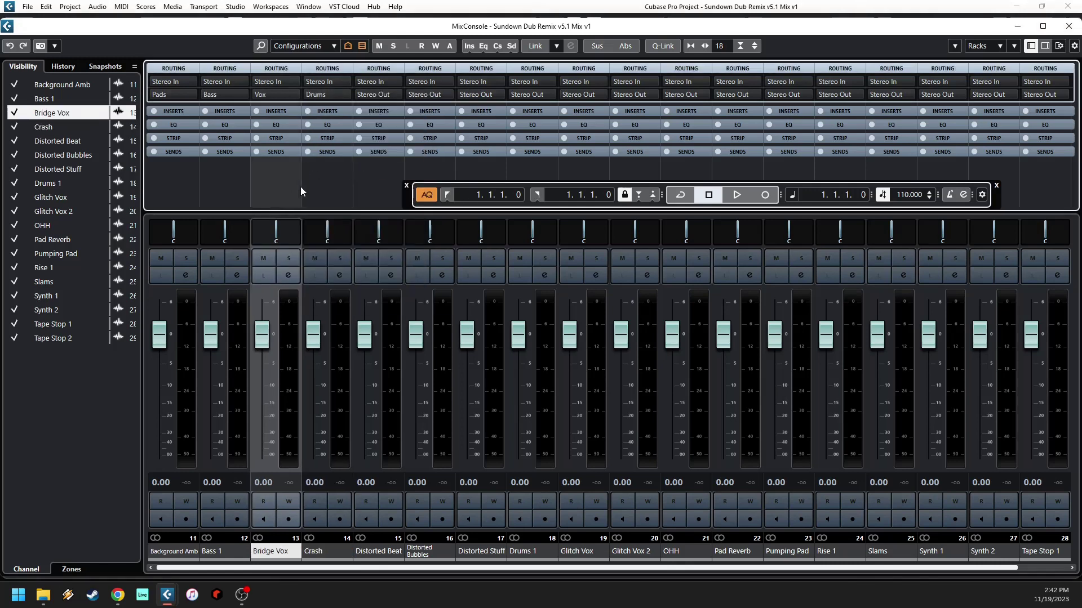
# Route the Distorted Beat channel's output to the Loops group and move the Transport panel out of the way.
pyautogui.click(396, 96)
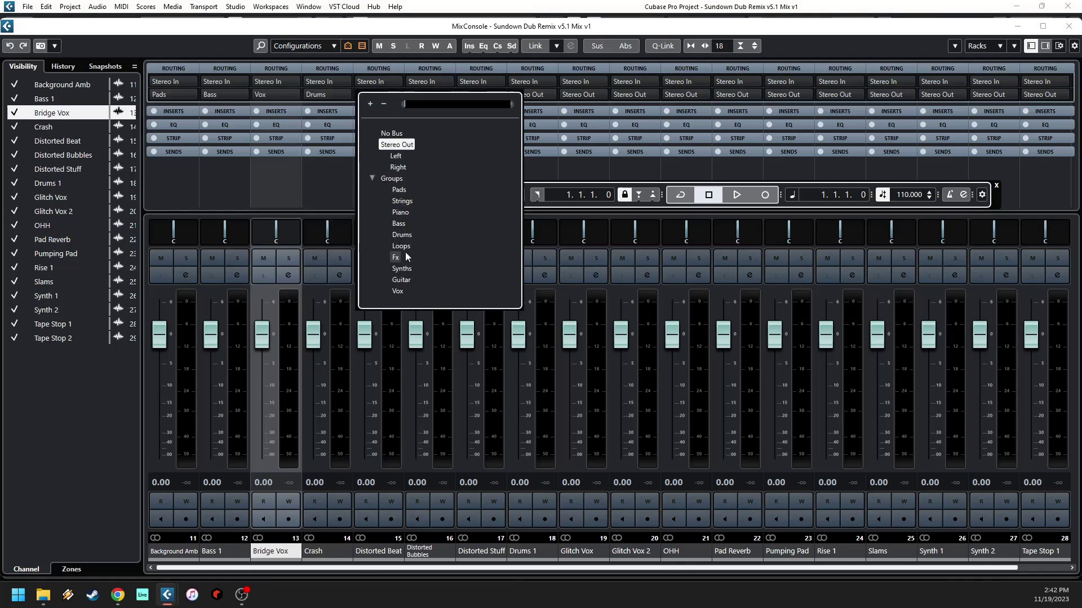
pyautogui.click(401, 242)
pyautogui.click(376, 211)
pyautogui.moveTo(412, 201); pyautogui.dragTo(472, 195)
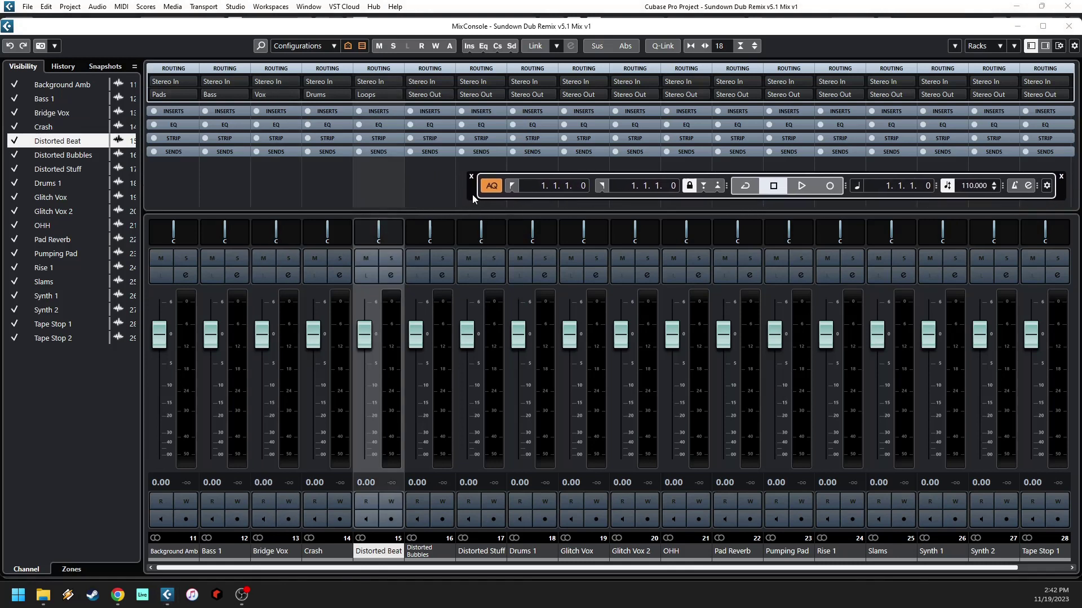
# Route the Distorted Bubbles and Distorted Stuff channel outputs to the Loops group.
pyautogui.click(449, 96)
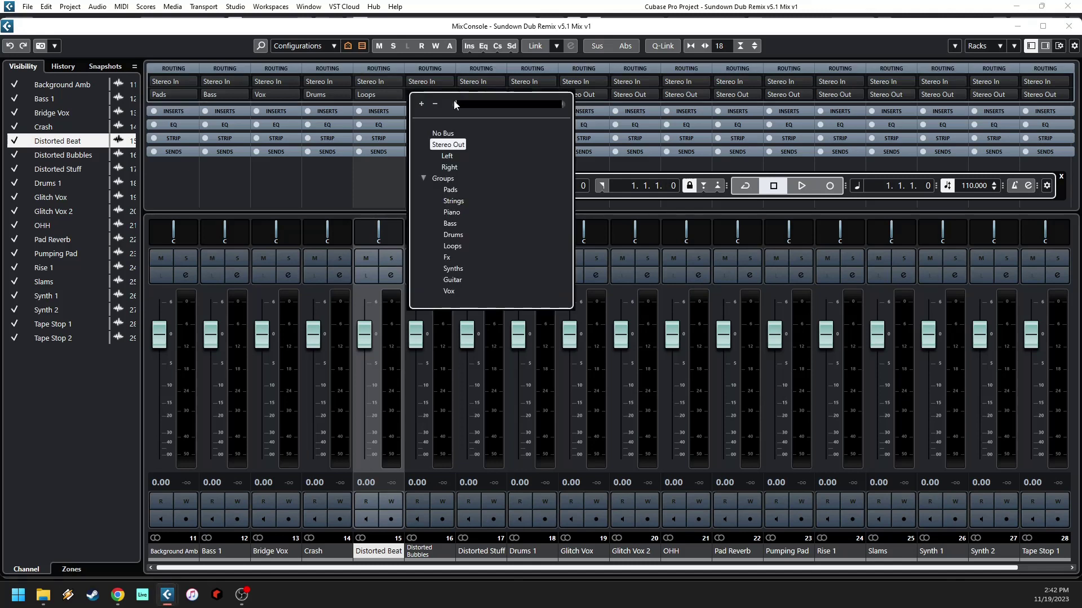
pyautogui.click(464, 245)
pyautogui.click(420, 177)
pyautogui.click(502, 95)
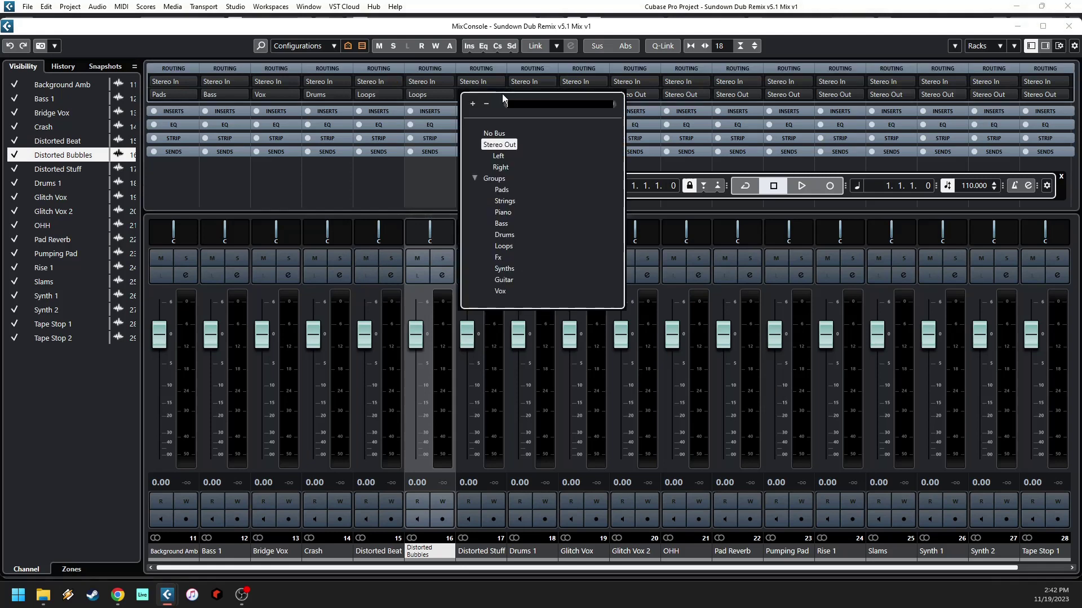
pyautogui.click(503, 246)
pyautogui.click(394, 174)
# Route the Drums 1 output to the Drums group and the Glitch Vox and Glitch Vox 2 outputs to the Vox group.
pyautogui.click(549, 96)
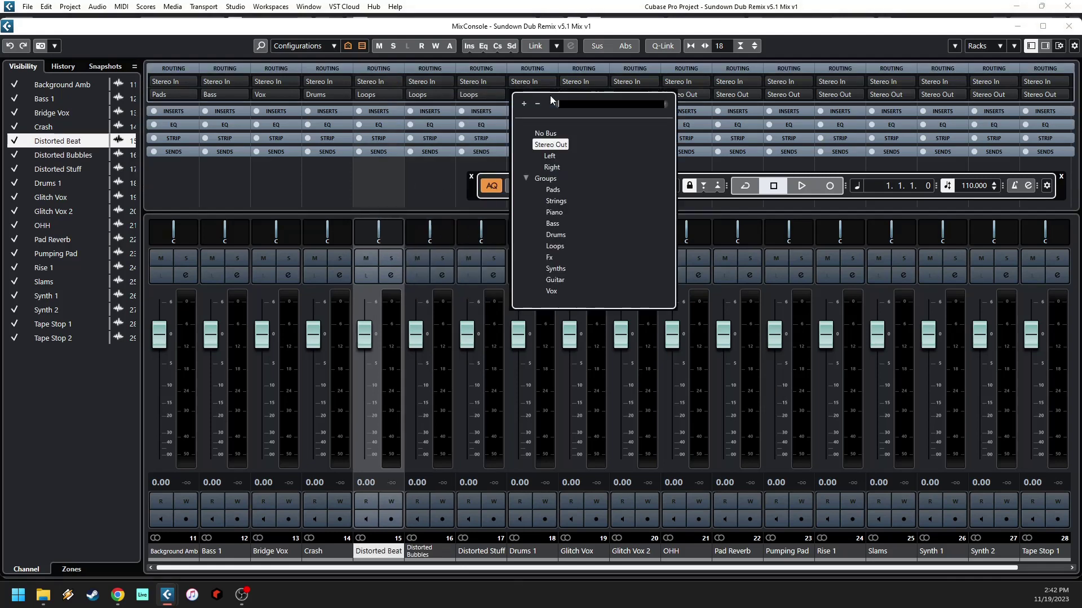
pyautogui.click(555, 235)
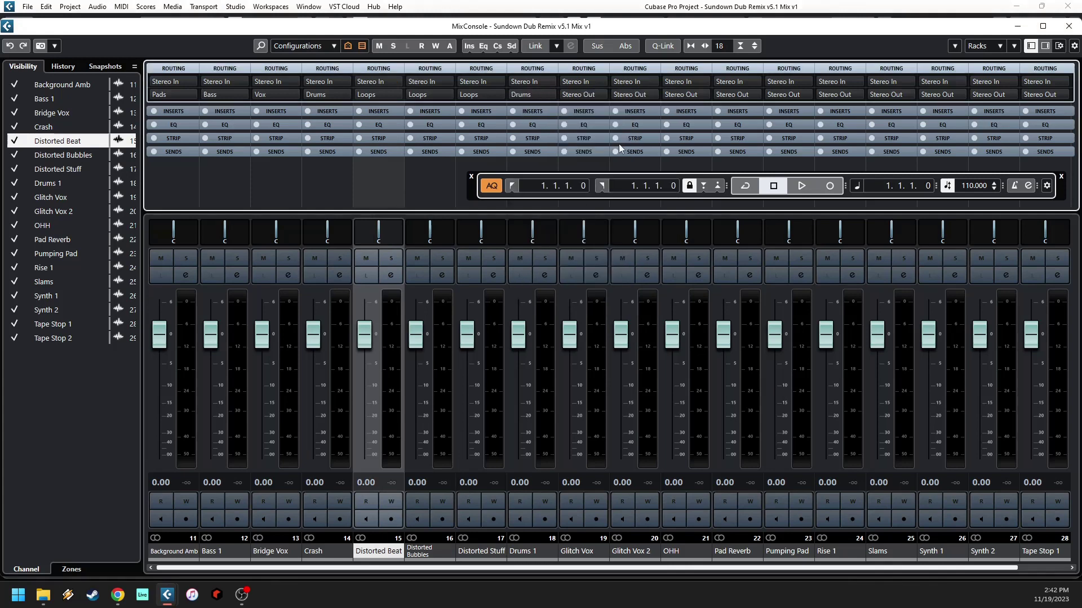
pyautogui.click(597, 95)
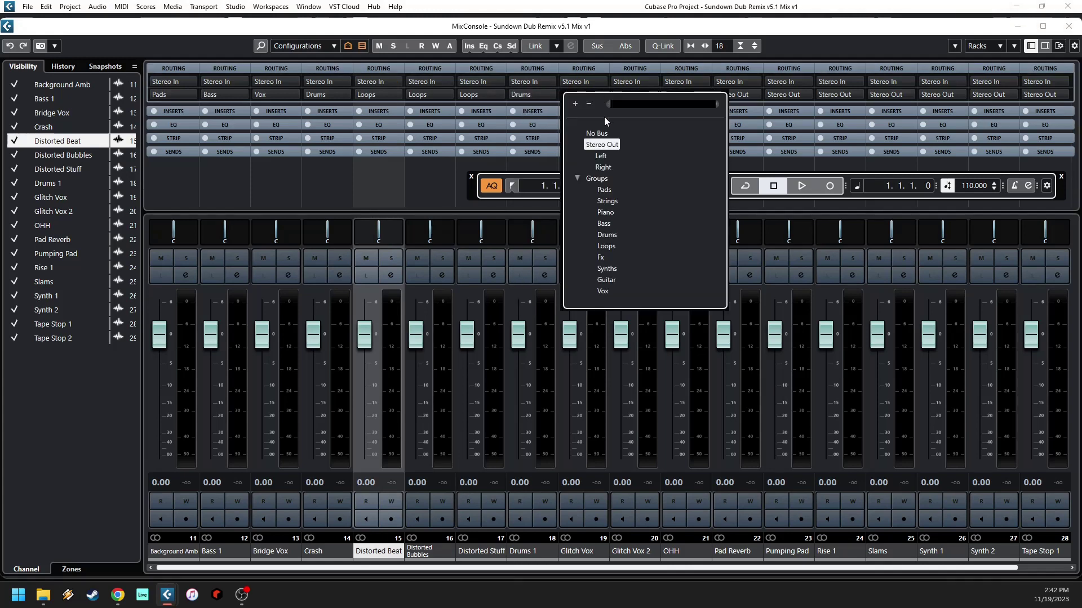
pyautogui.click(608, 290)
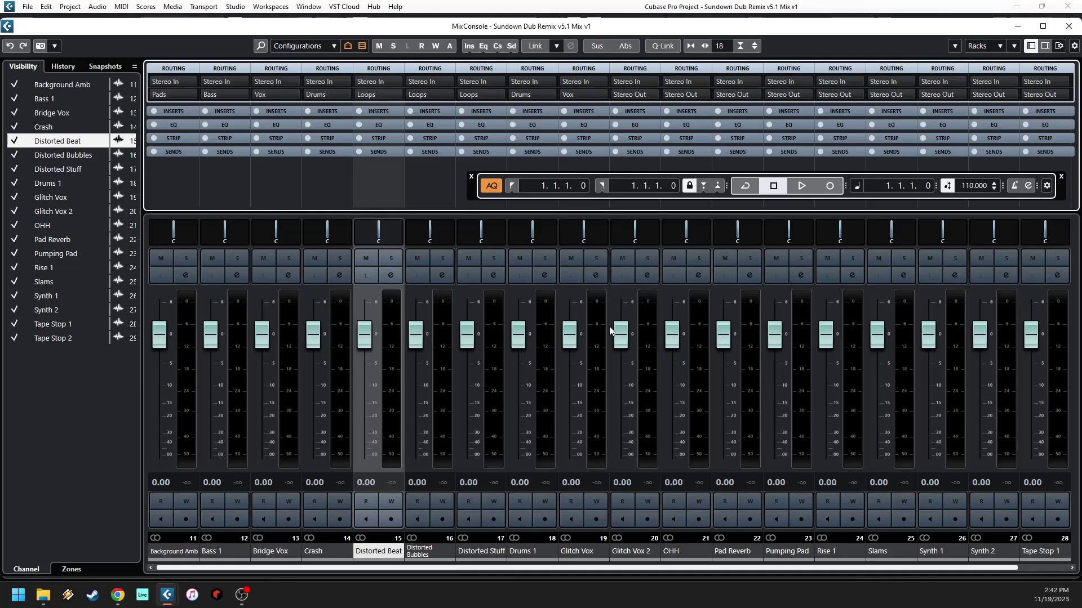
pyautogui.scroll(-1, 507, 571)
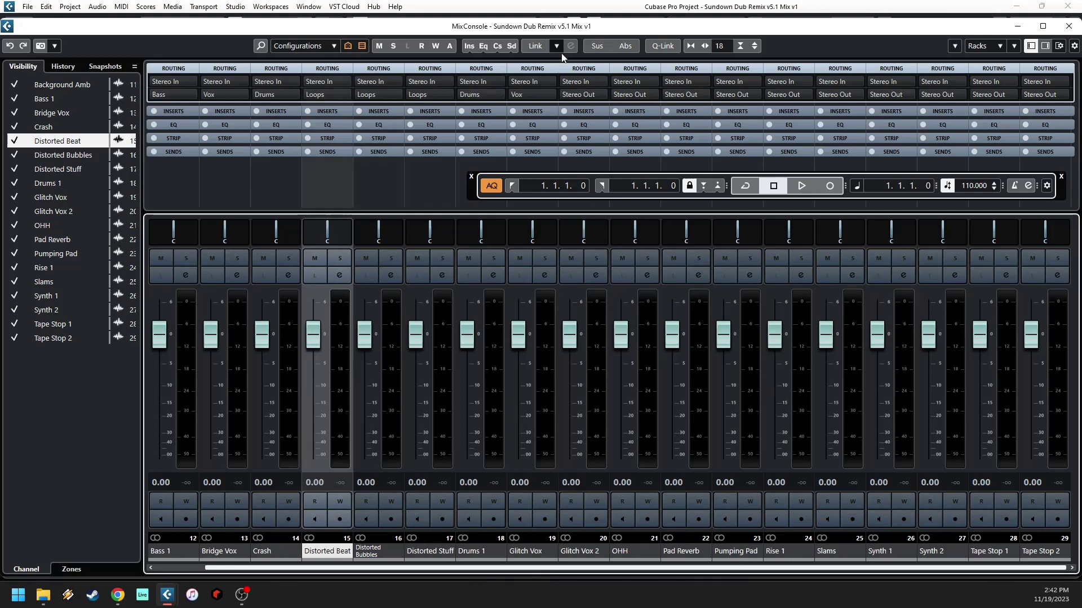
pyautogui.click(605, 97)
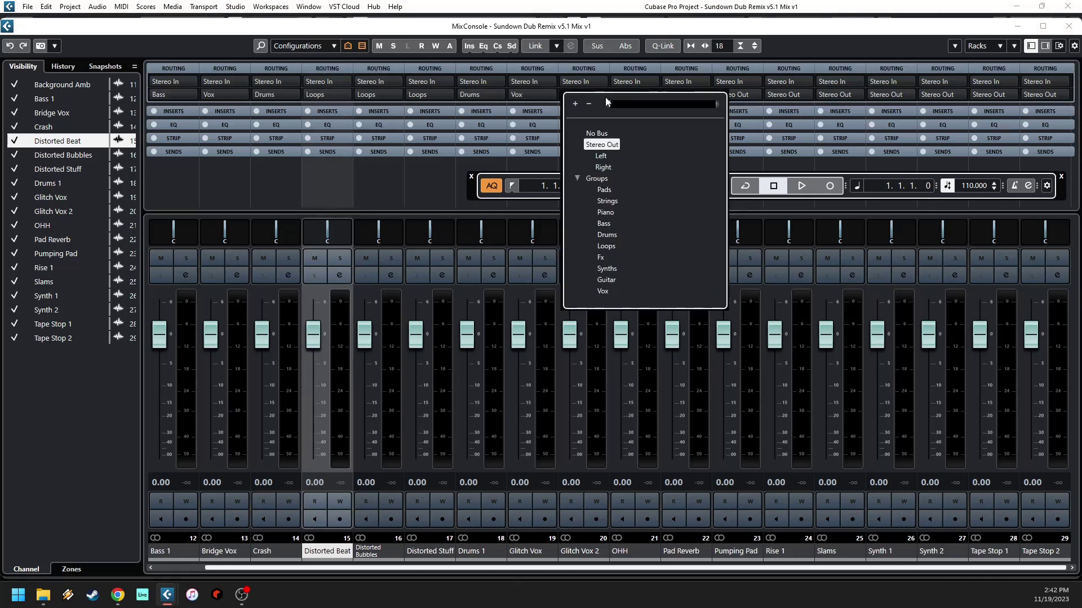
pyautogui.click(609, 289)
# Route the OHH channel's output to the Drums group and the Pad Reverb channel's output to the Pads group.
pyautogui.click(671, 94)
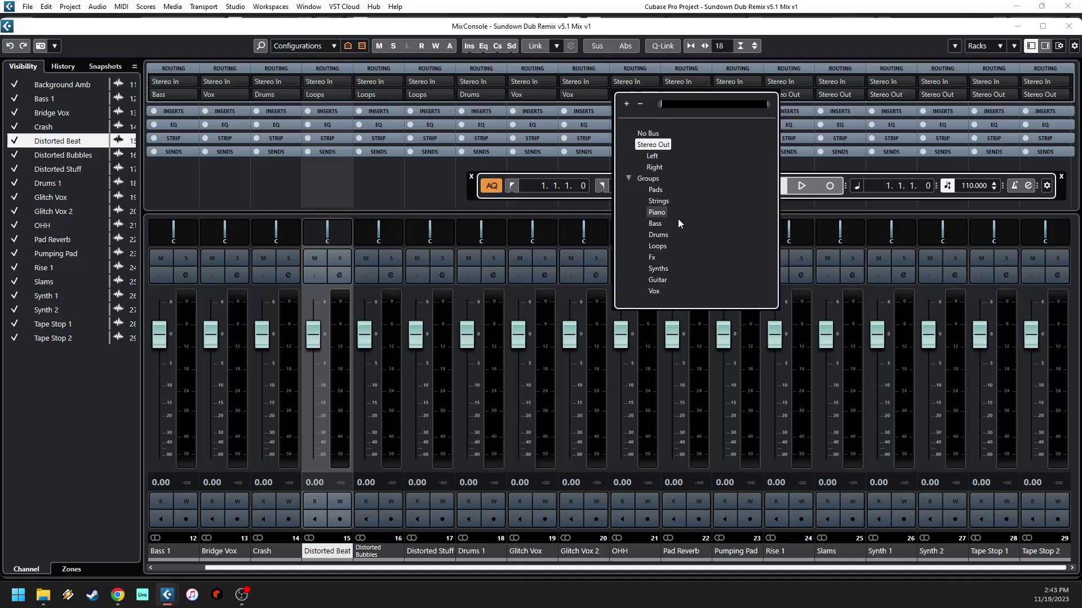
pyautogui.click(668, 246)
pyautogui.click(656, 92)
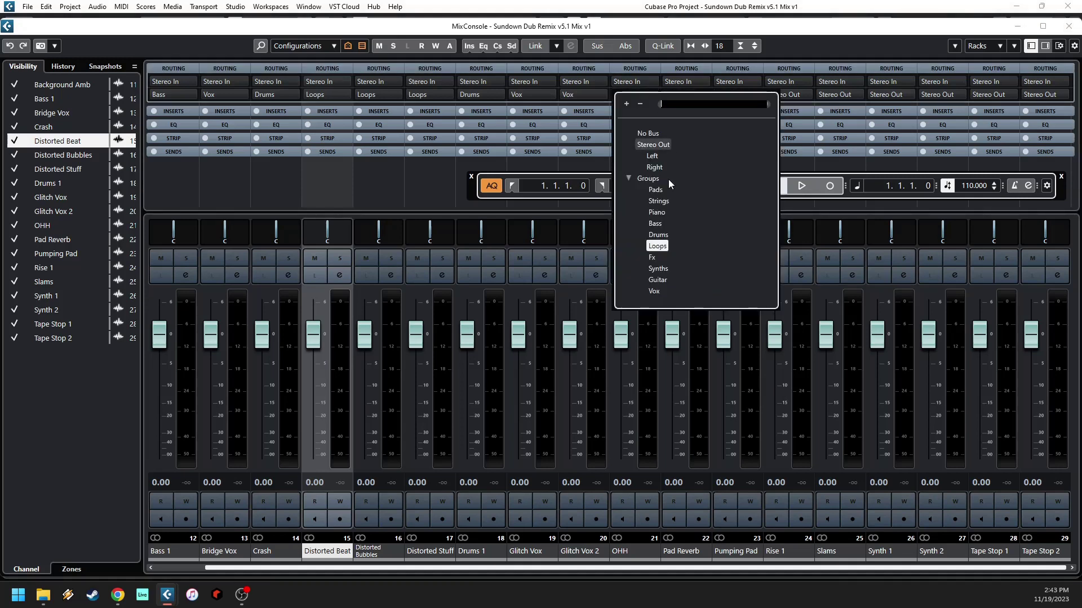
pyautogui.click(658, 235)
pyautogui.click(705, 96)
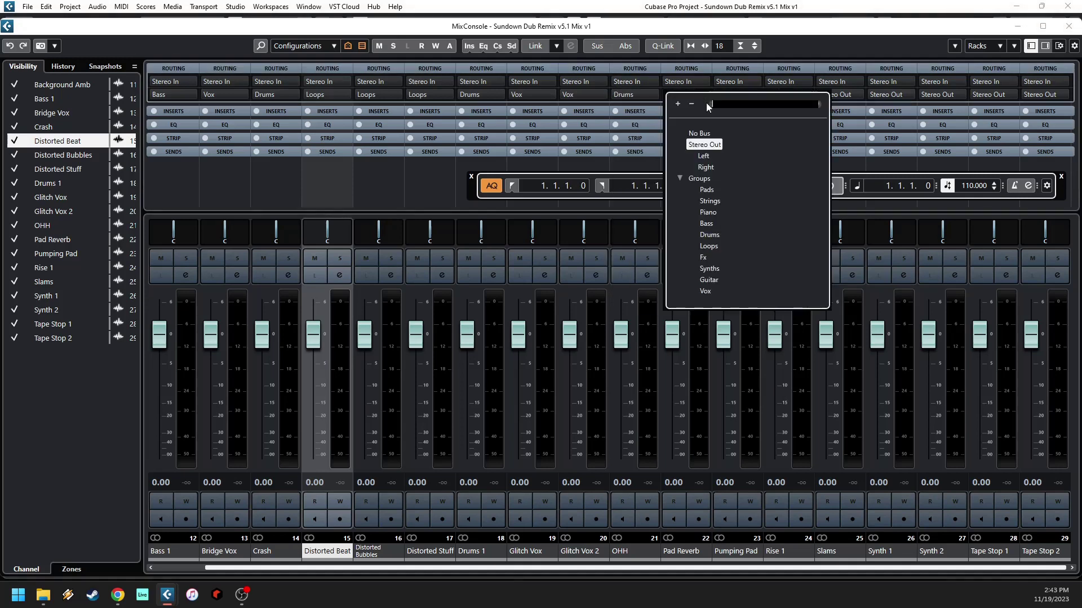
pyautogui.click(706, 190)
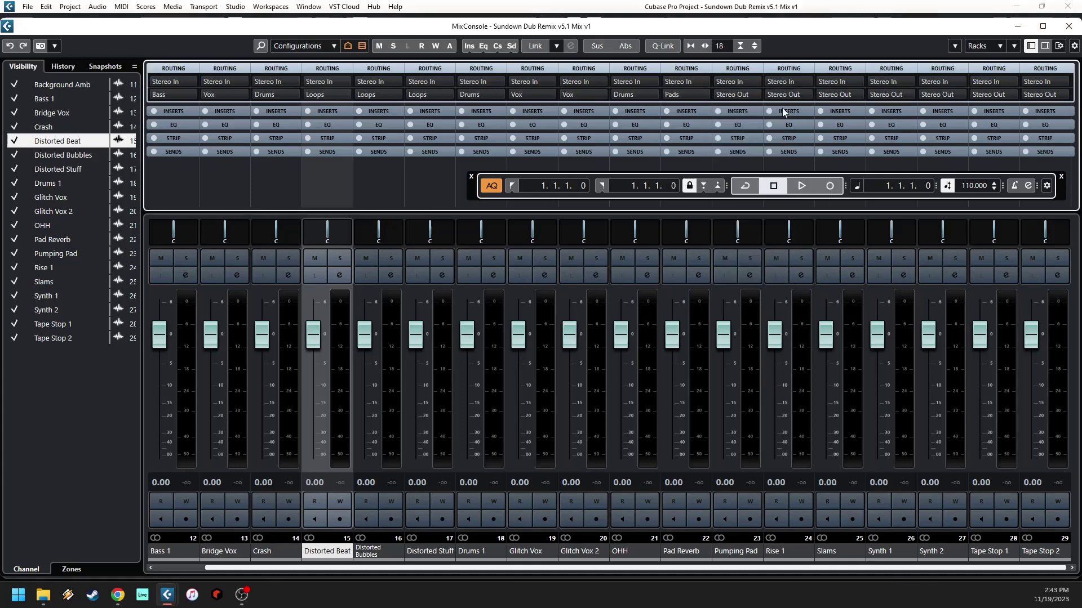
pyautogui.click(693, 46)
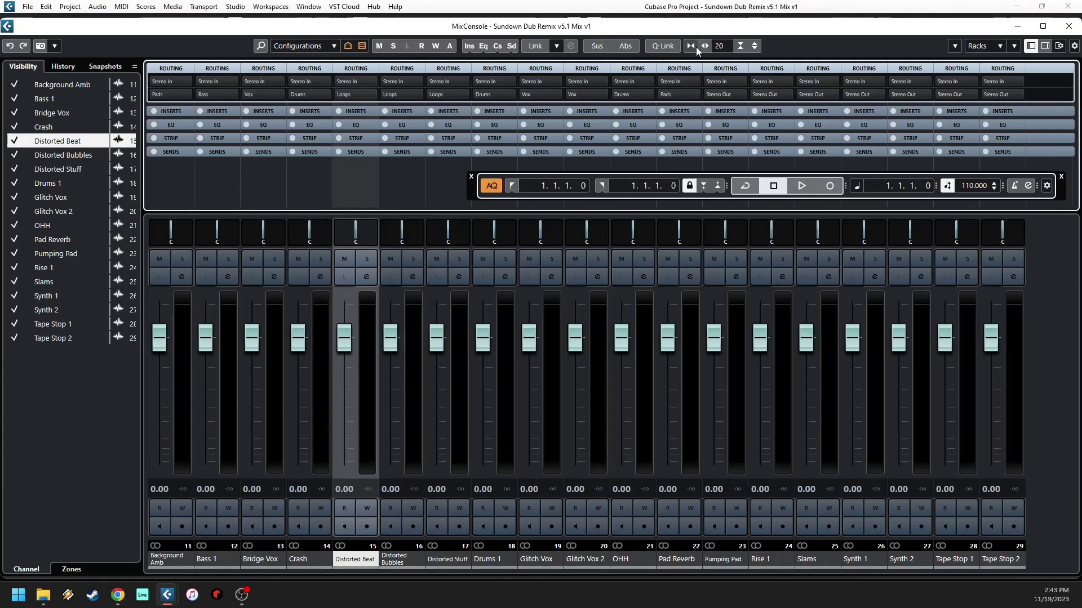
pyautogui.scroll(-1, 715, 48)
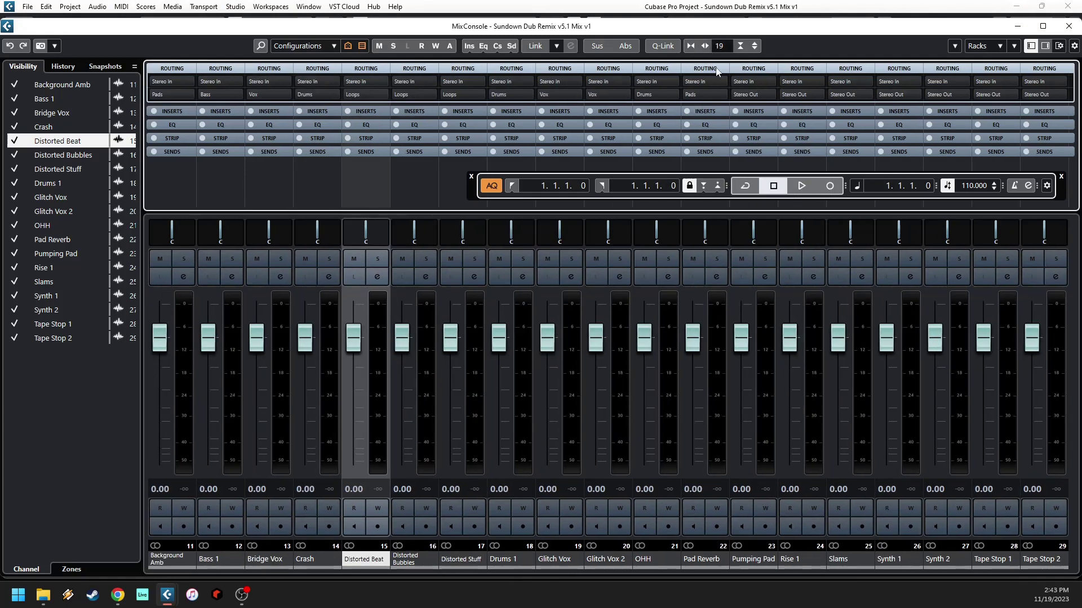
# Route the Pumping Pad output to the Pads group and the Rise 1 and Slams outputs to the Fx group.
pyautogui.click(768, 99)
pyautogui.click(776, 190)
pyautogui.click(818, 96)
pyautogui.click(839, 257)
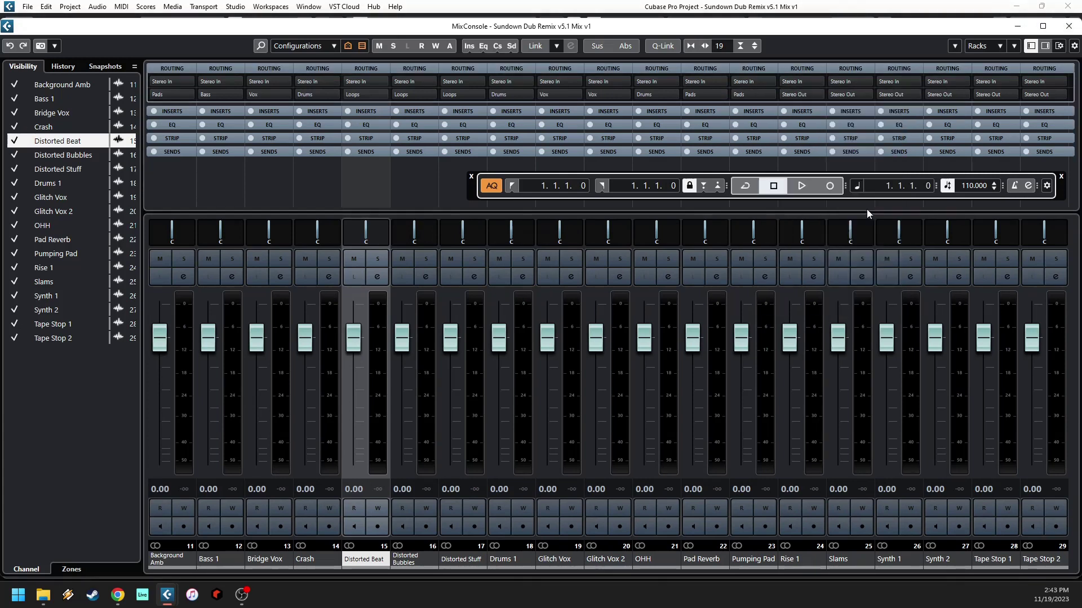
pyautogui.click(869, 96)
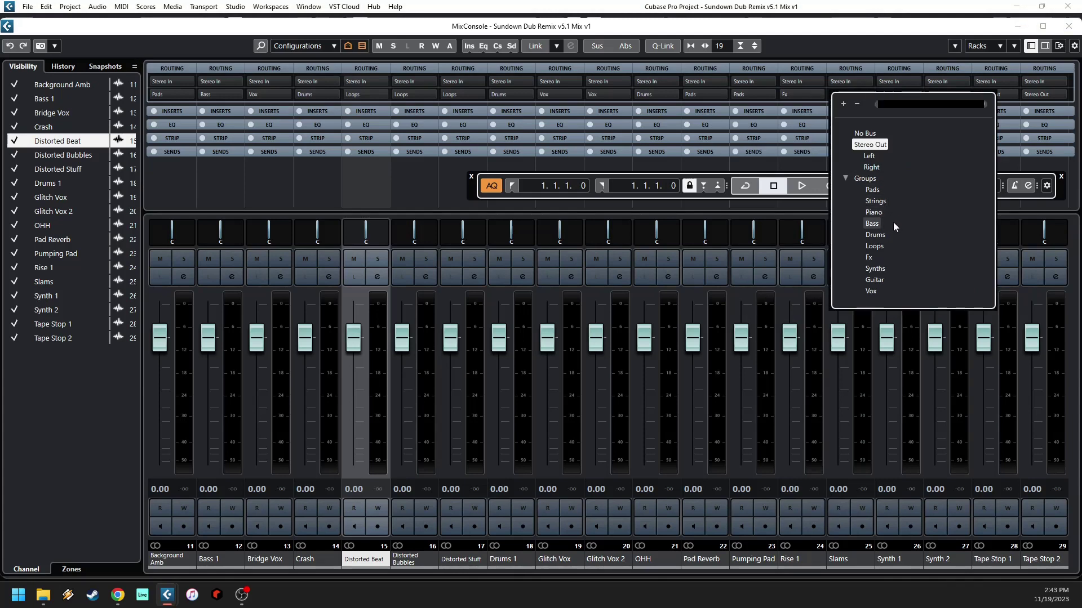
pyautogui.click(881, 257)
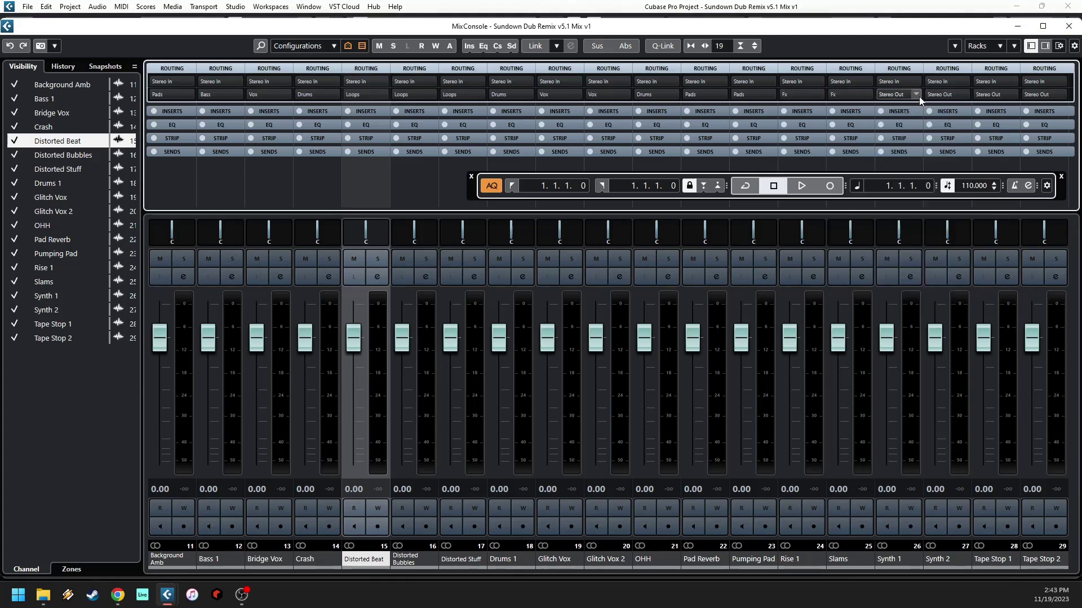
# Route the Synth 1 and Synth 2 channel outputs to the Synths group.
pyautogui.click(922, 94)
pyautogui.click(930, 269)
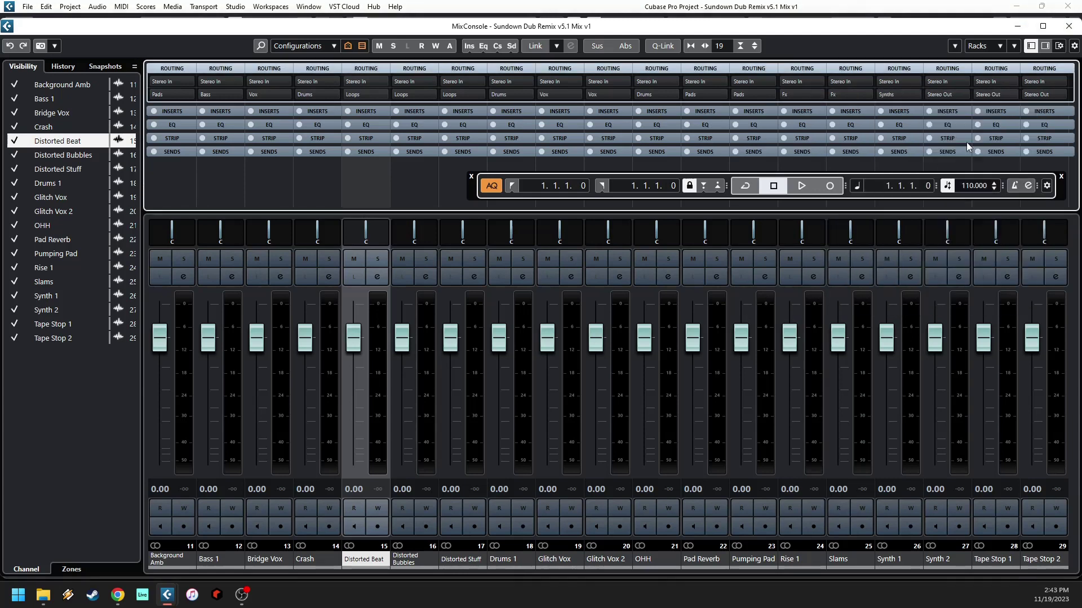
pyautogui.click(965, 95)
pyautogui.click(960, 269)
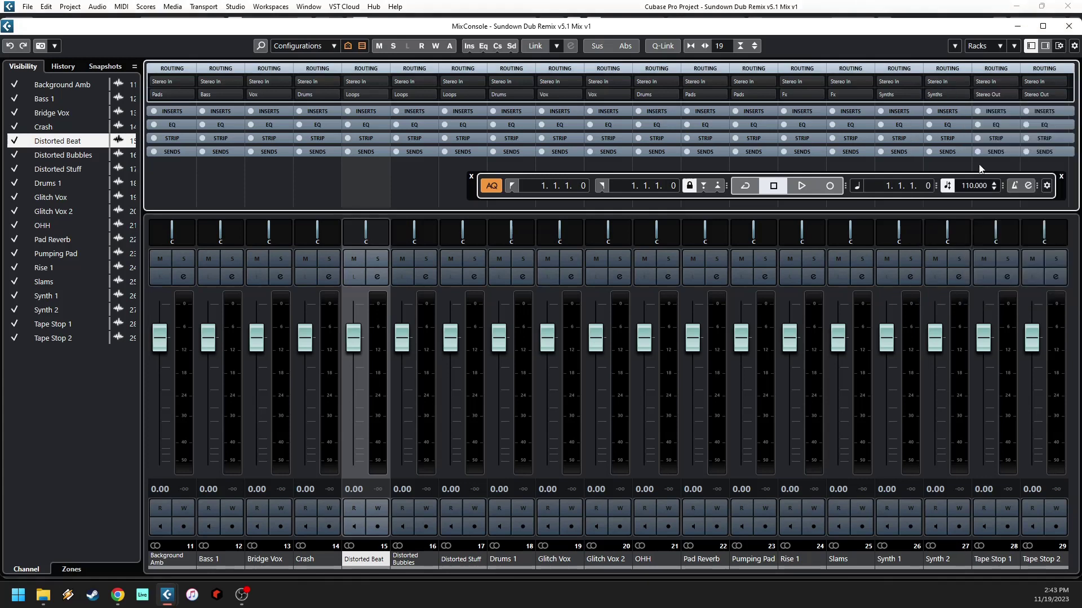
# Route the Tape Stop 1 and Tape Stop 2 outputs to the Fx group and close the MixConsole.
pyautogui.click(1012, 95)
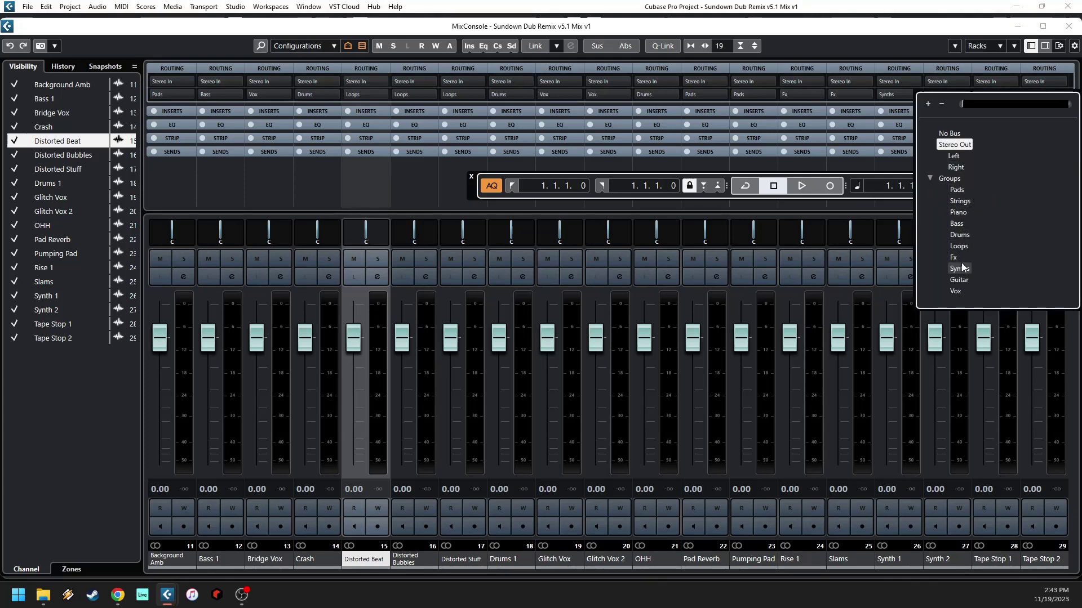
pyautogui.click(961, 263)
pyautogui.click(1011, 96)
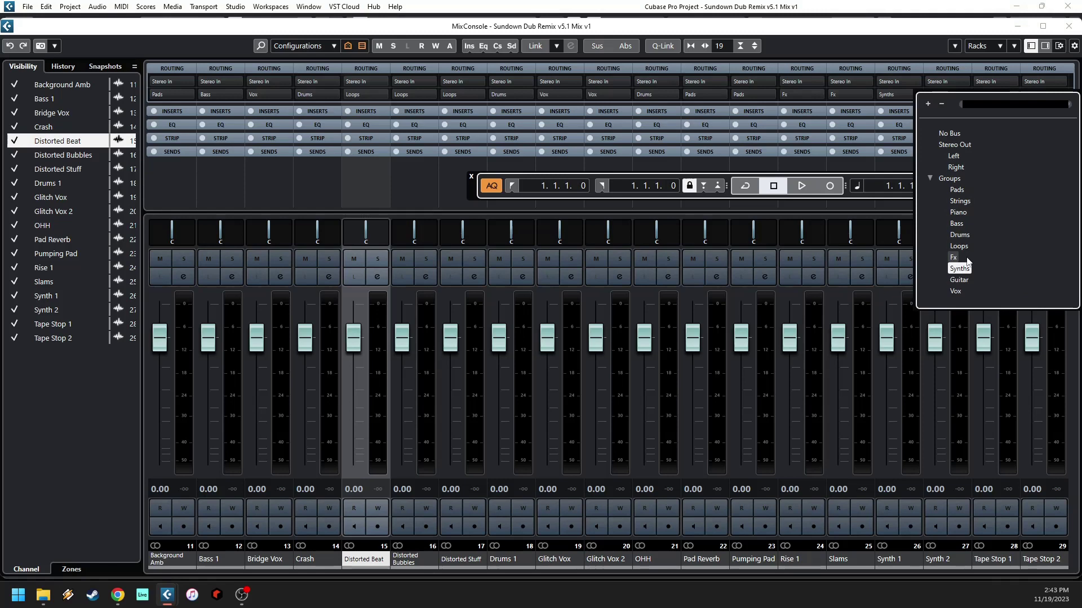
pyautogui.click(957, 234)
pyautogui.click(1066, 95)
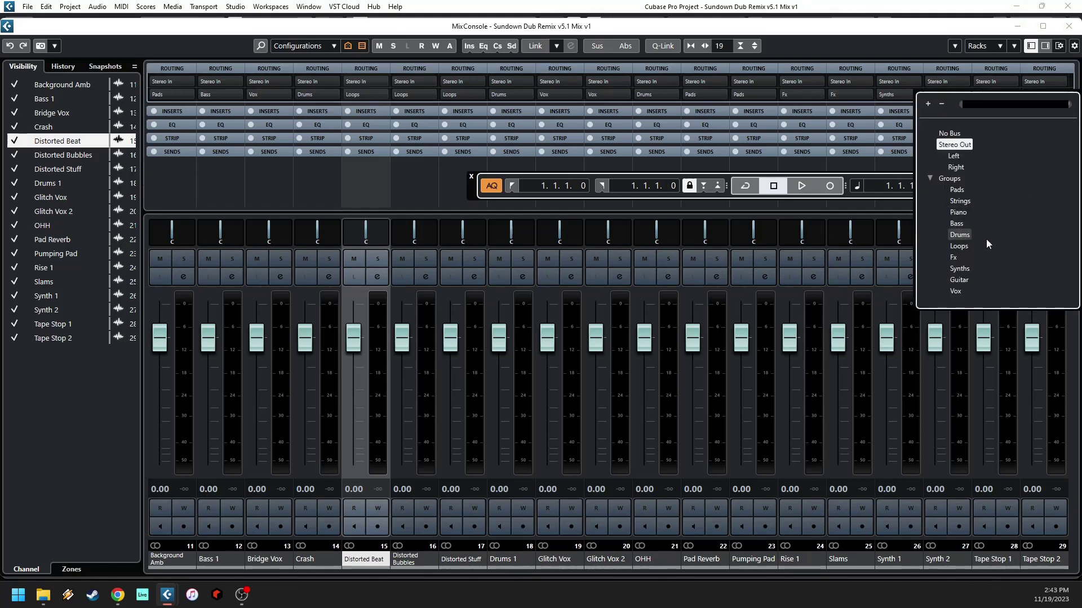
pyautogui.click(971, 261)
pyautogui.press('F3')
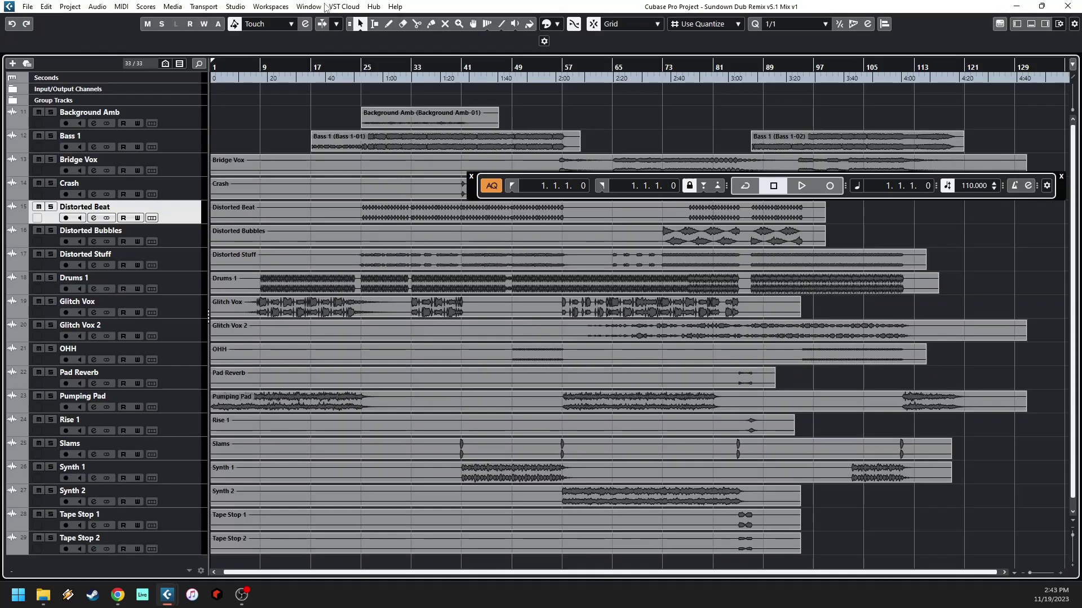
# Remove the unused Strings, Piano and Guitar tracks from the Group Tracks folder.
pyautogui.click(12, 100)
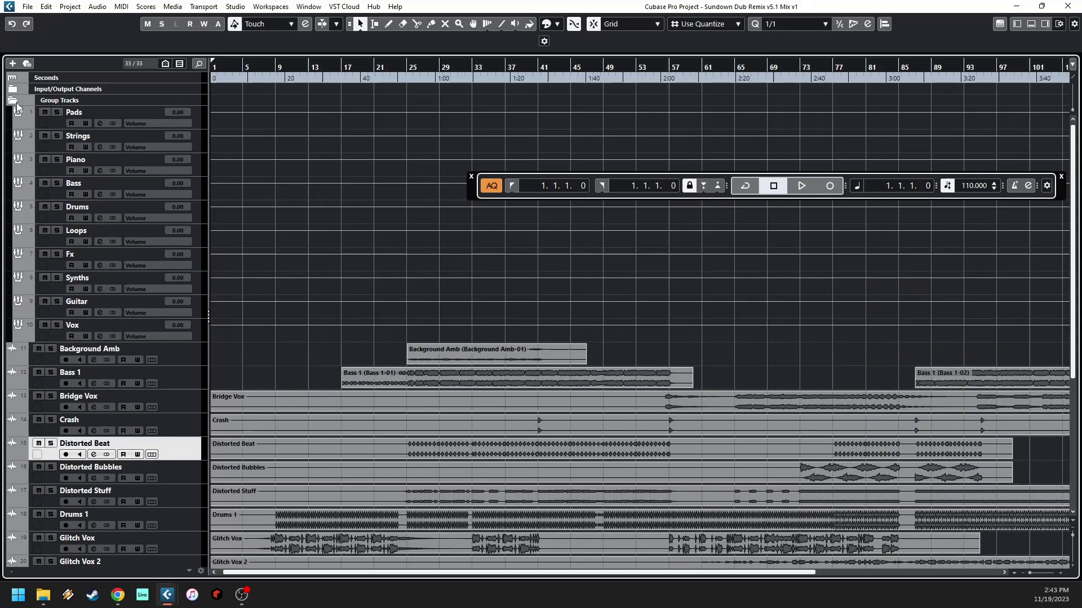
pyautogui.click(33, 303)
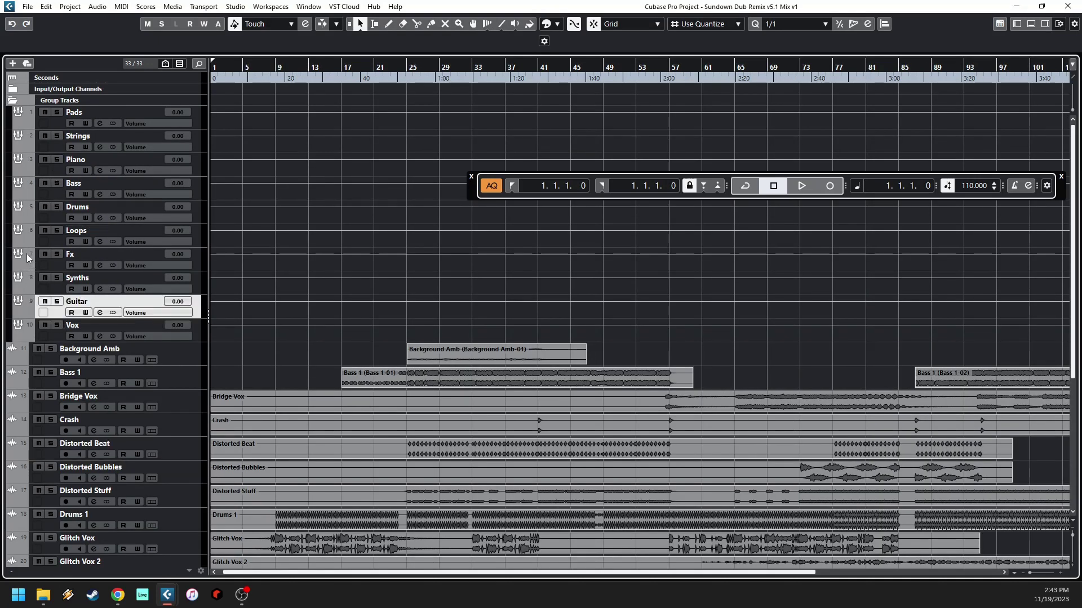
pyautogui.click(29, 158)
pyautogui.click(29, 133)
pyautogui.click(30, 133)
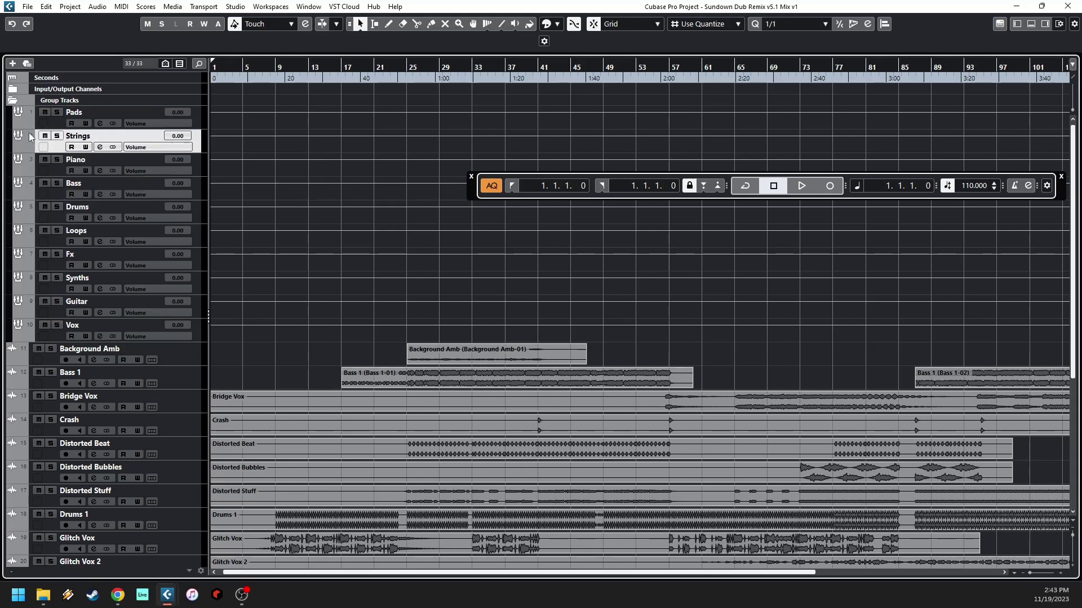
pyautogui.keyDown('ctrl'); pyautogui.click(36, 168); pyautogui.keyUp('ctrl')
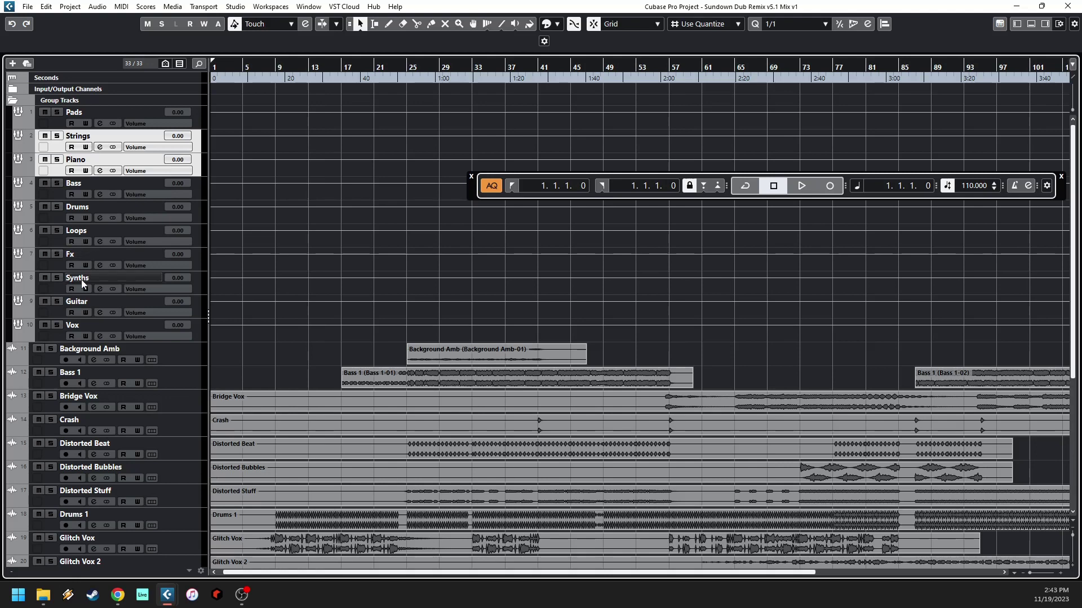
pyautogui.rightClick(52, 318)
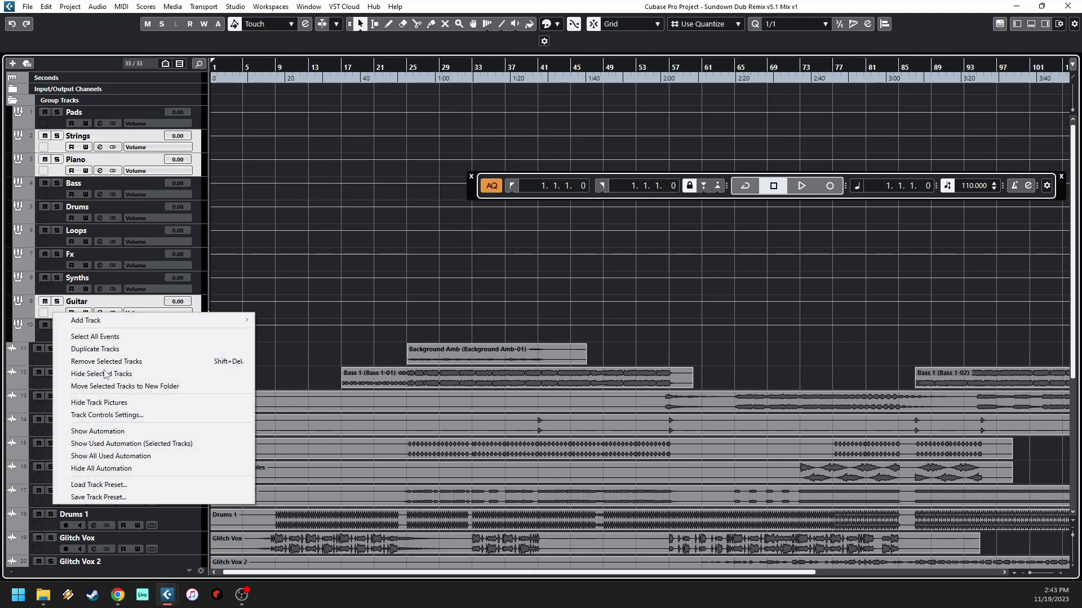
pyautogui.click(106, 361)
# Collapse the Group Tracks folder.
pyautogui.click(39, 113)
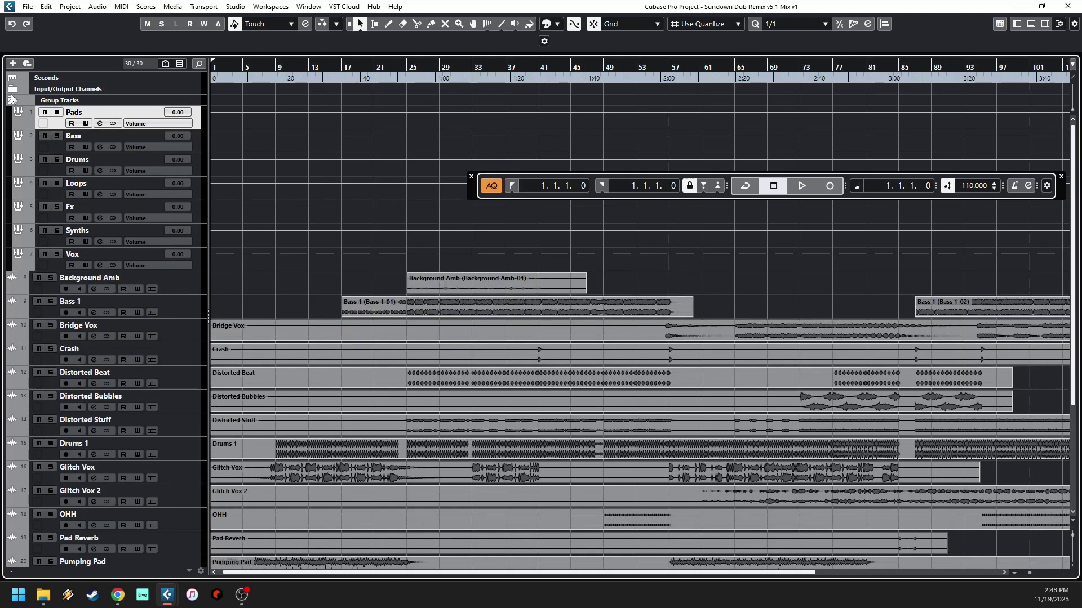
pyautogui.click(10, 94)
pyautogui.click(18, 99)
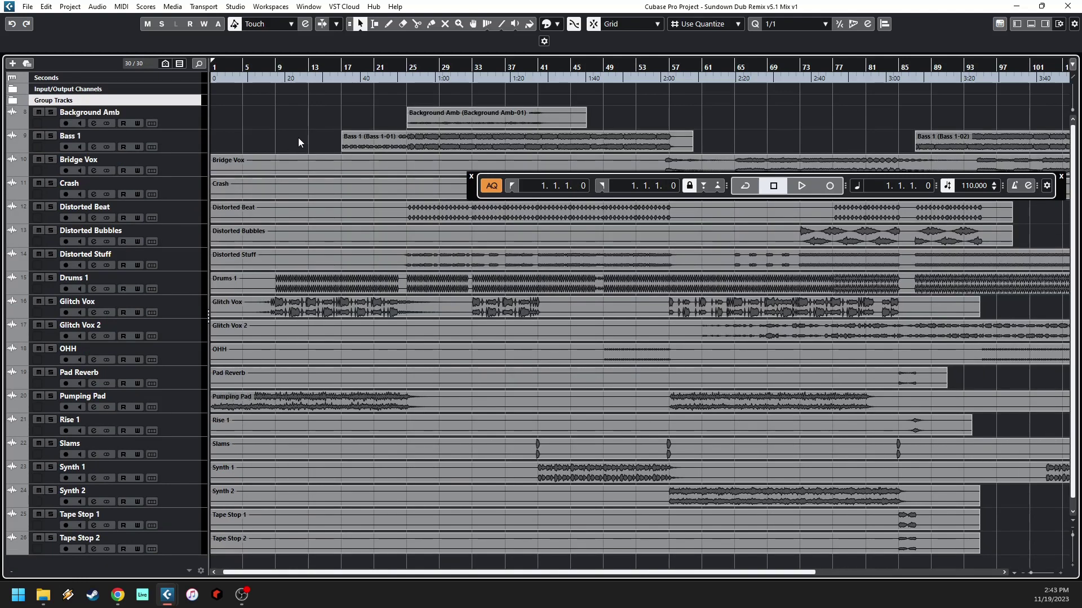
pyautogui.hotkey('shift', 'f')
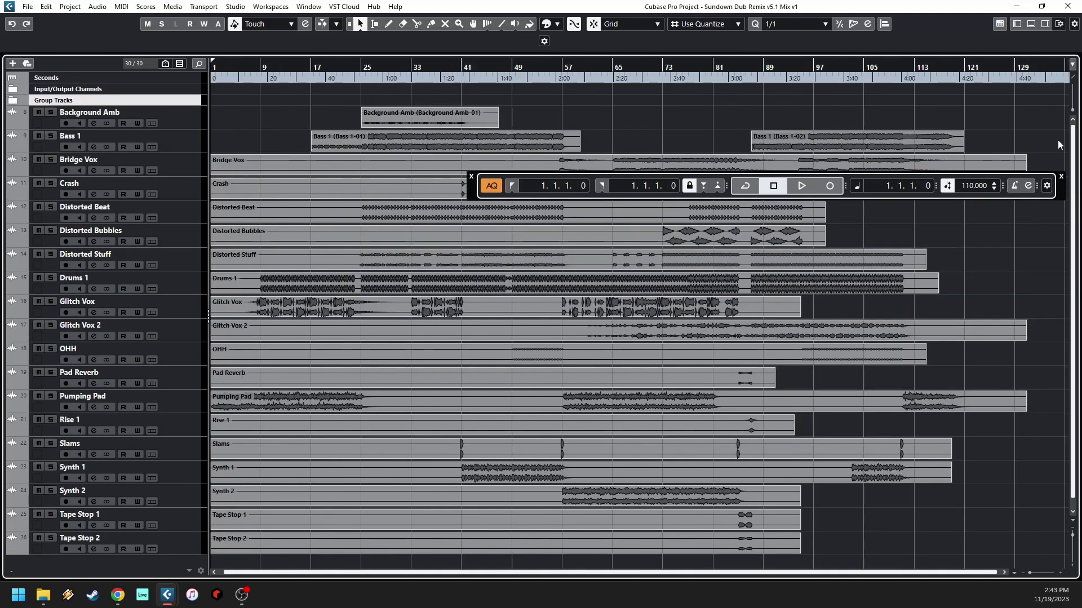
# Turn on cycle with the right locator just past bar 129 and magnify the event waveforms.
pyautogui.click(745, 186)
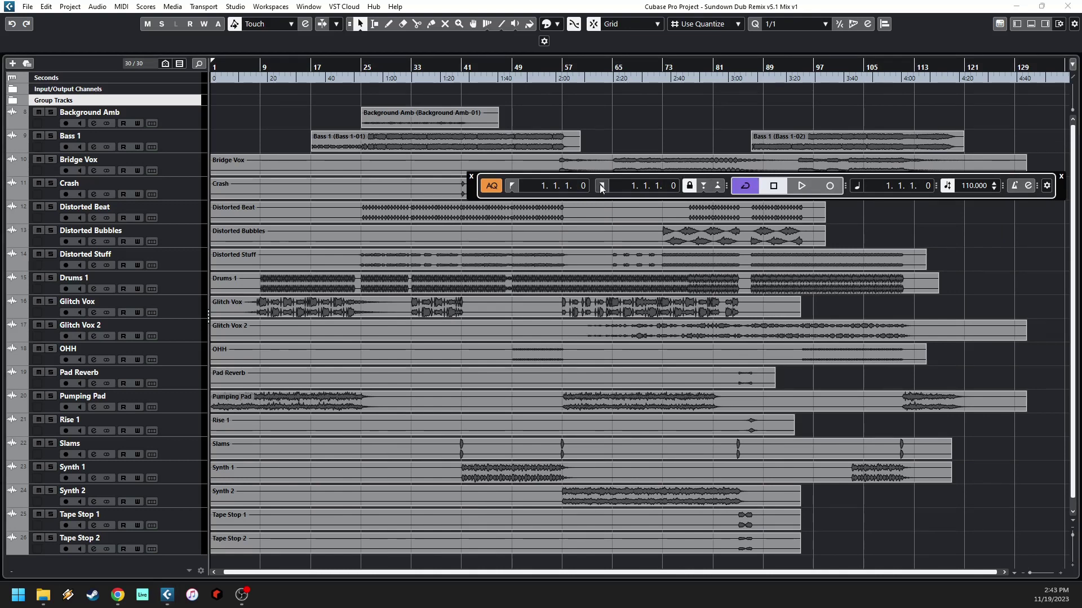
pyautogui.keyDown('alt'); pyautogui.click(1031, 70); pyautogui.keyUp('alt')
pyautogui.moveTo(1072, 110); pyautogui.dragTo(1072, 84)
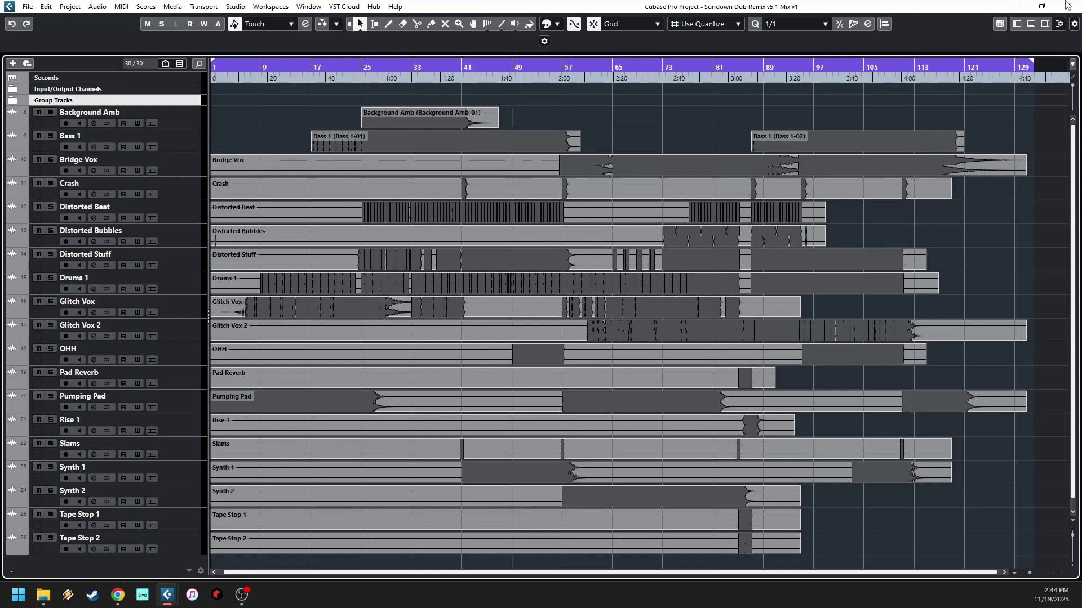
pyautogui.moveTo(563, 191); pyautogui.dragTo(566, 190)
pyautogui.keyDown('ctrl'); pyautogui.scroll(2, 489, 204); pyautogui.keyUp('ctrl')
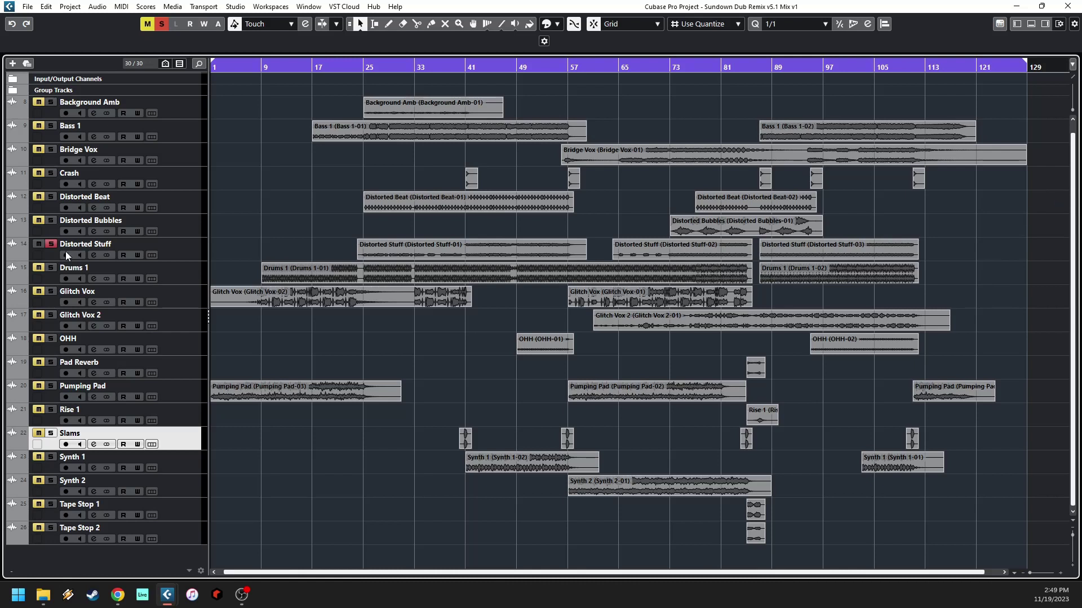
# Unsolo Distorted Stuff, then place Bridge Vox last in the track list and Pumping Pad above Background Amb.
pyautogui.click(50, 245)
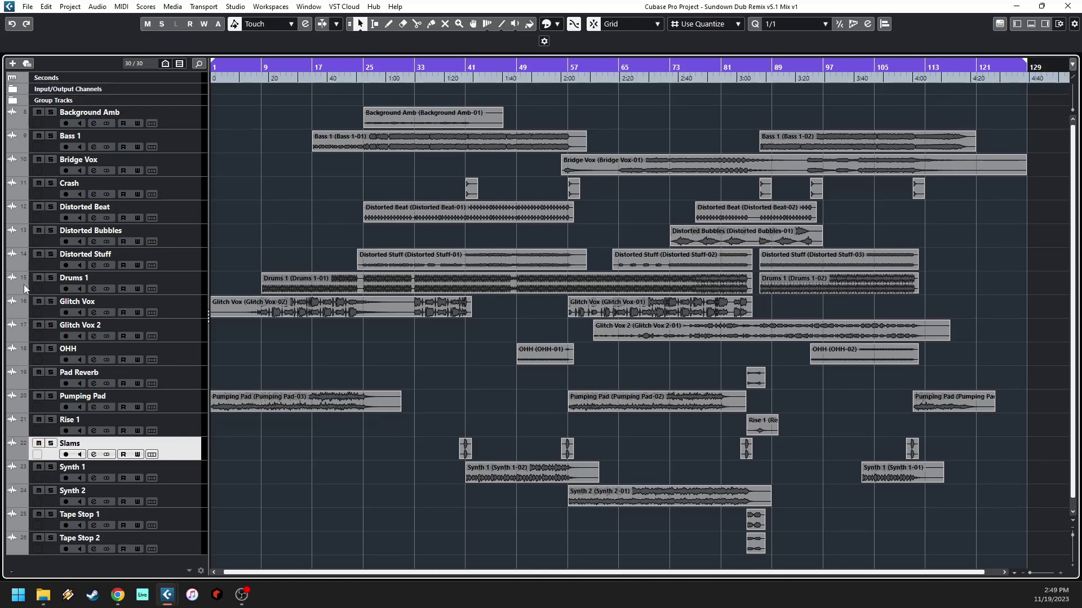
pyautogui.moveTo(186, 161); pyautogui.dragTo(135, 549)
pyautogui.moveTo(194, 377); pyautogui.dragTo(176, 124)
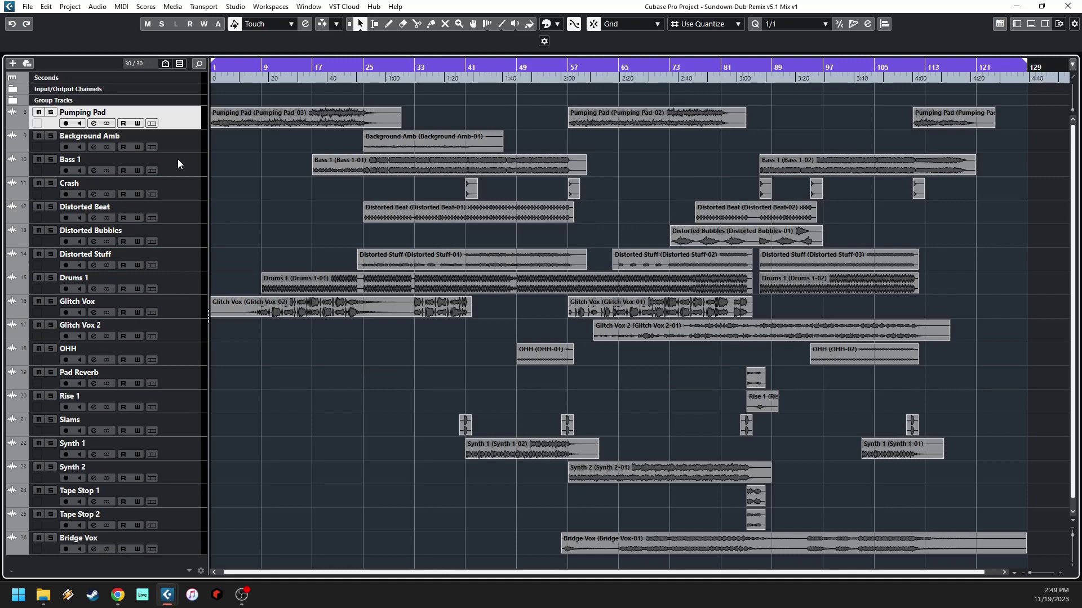
# Move the Crash track below OHH and the Glitch Vox and Glitch Vox 2 tracks directly above Bridge Vox.
pyautogui.moveTo(172, 184); pyautogui.dragTo(158, 368)
pyautogui.moveTo(190, 257); pyautogui.dragTo(155, 520)
pyautogui.moveTo(172, 256); pyautogui.dragTo(142, 522)
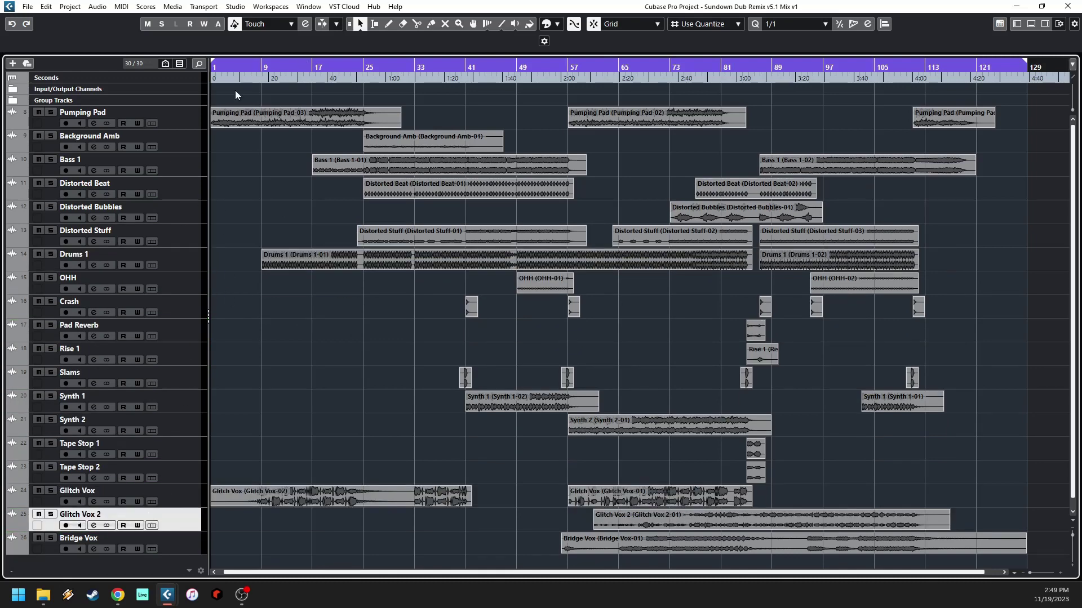
# Reorder the tracks so Pad Reverb follows Background Amb and Bass 1 through Distorted Stuff sit below Crash.
pyautogui.click(178, 175)
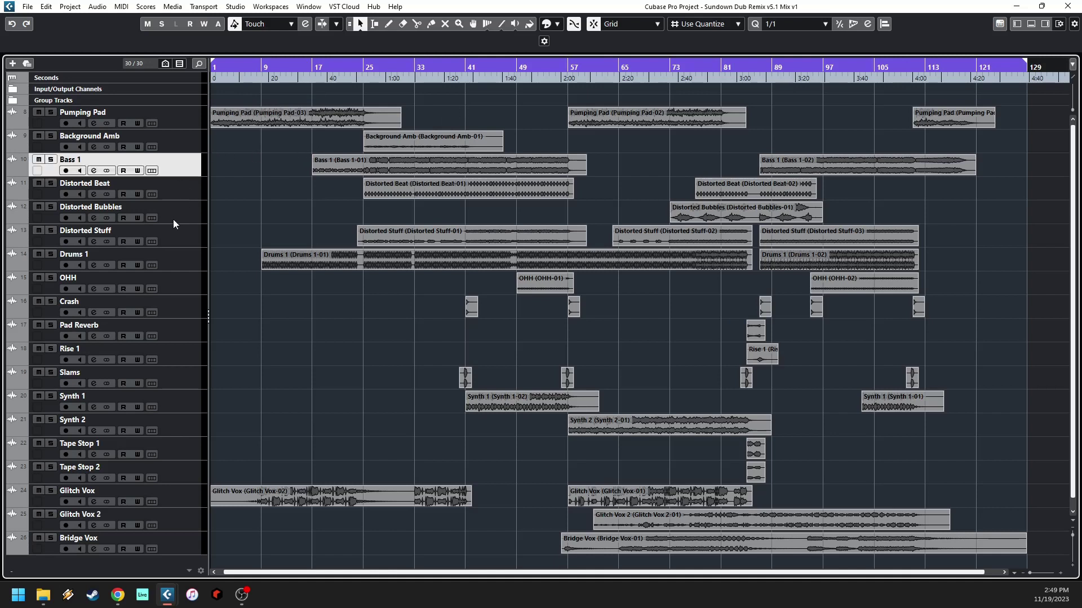
pyautogui.keyDown('shift'); pyautogui.click(193, 237); pyautogui.keyUp('shift')
pyautogui.moveTo(191, 235); pyautogui.dragTo(194, 154)
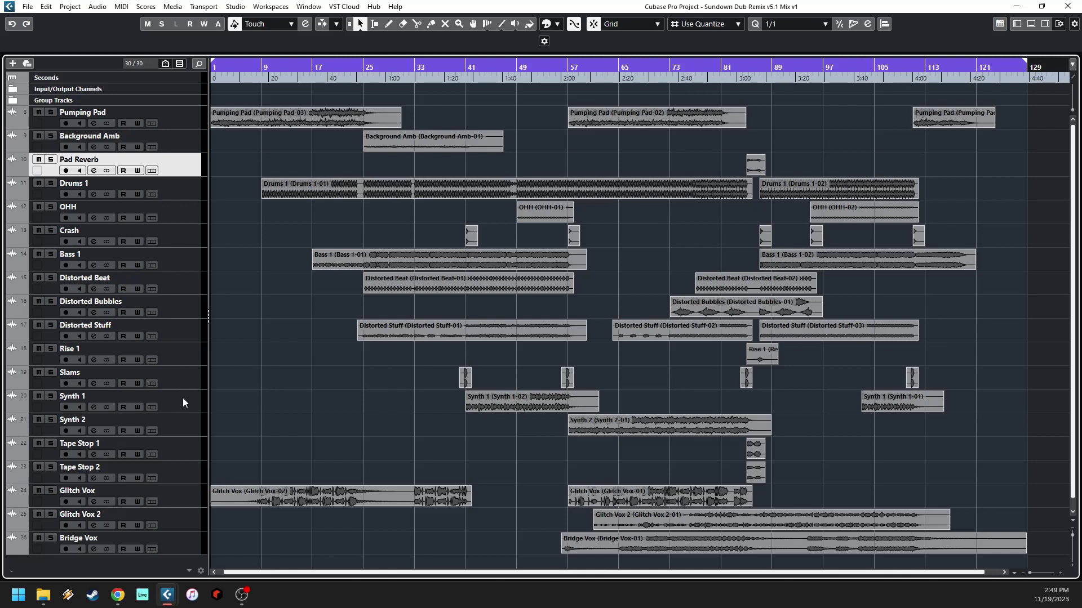
# Move Tape Stop 1 and Tape Stop 2 between the Slams and Synth 1 tracks and select Drums 1.
pyautogui.click(182, 445)
pyautogui.keyDown('shift'); pyautogui.click(186, 471); pyautogui.keyUp('shift')
pyautogui.moveTo(188, 448); pyautogui.dragTo(185, 397)
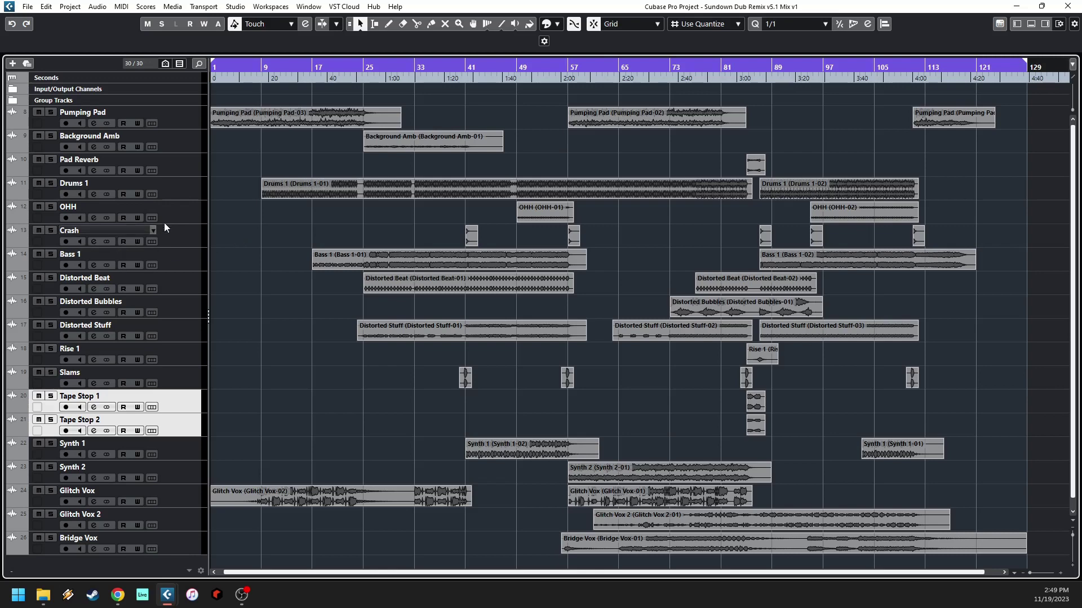
pyautogui.moveTo(178, 199)
pyautogui.mouseDown()
pyautogui.moveTo(180, 289)
pyautogui.moveTo(190, 195)
pyautogui.mouseUp()
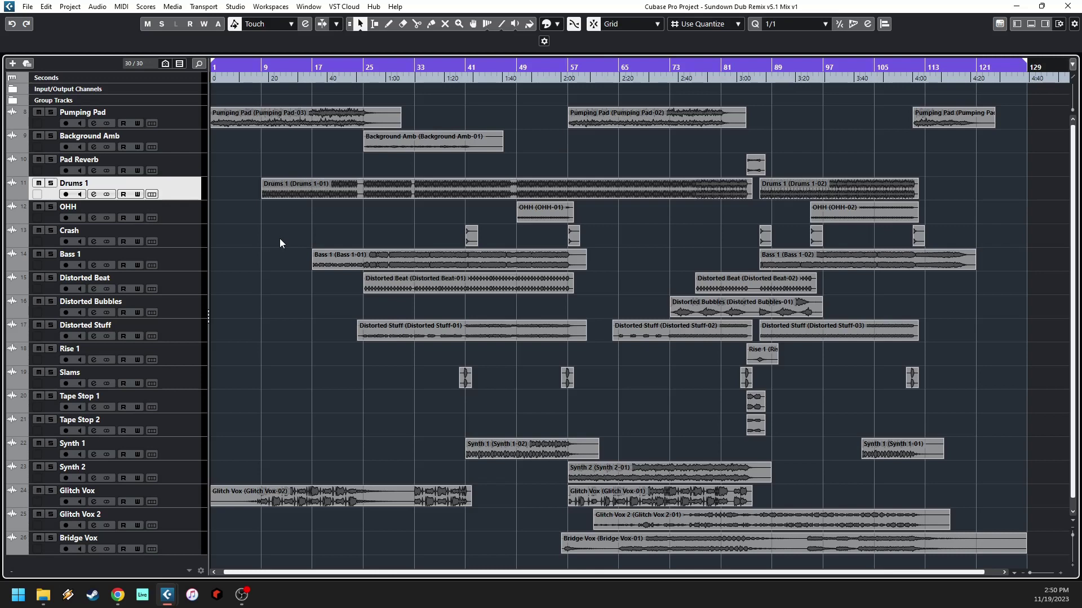
# Check the contents of the Input/Output Channels and Group Tracks folders, leaving both collapsed.
pyautogui.click(13, 89)
pyautogui.press('h')
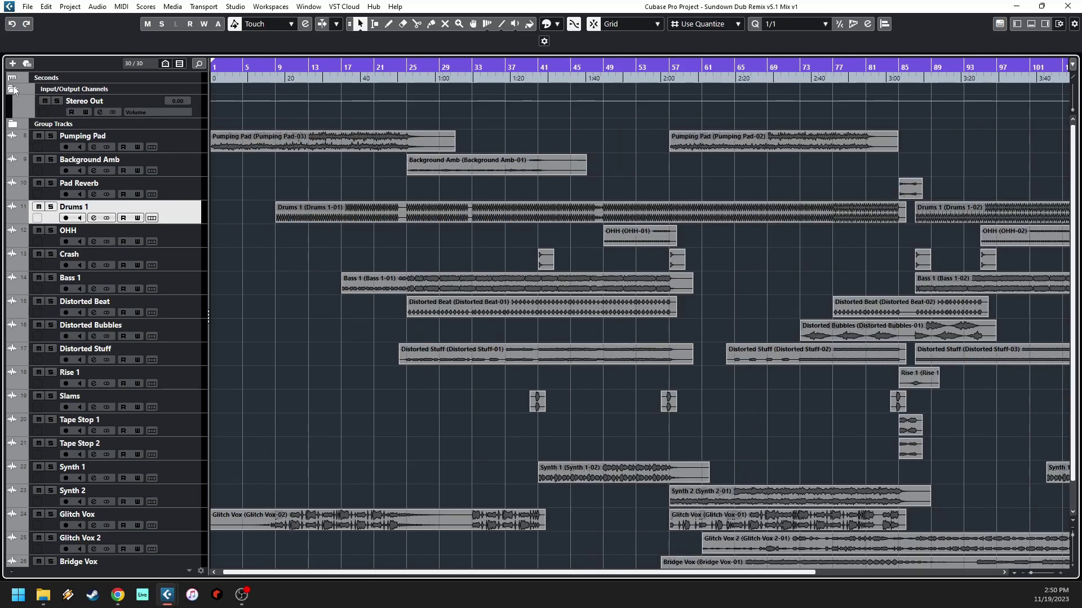
pyautogui.click(13, 89)
pyautogui.click(13, 100)
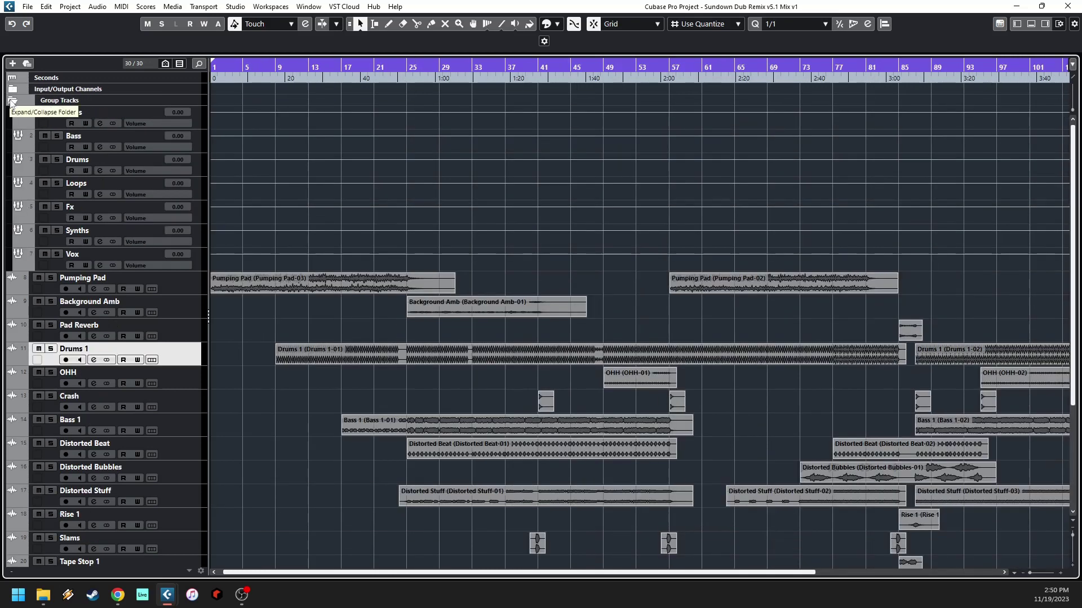
pyautogui.click(13, 101)
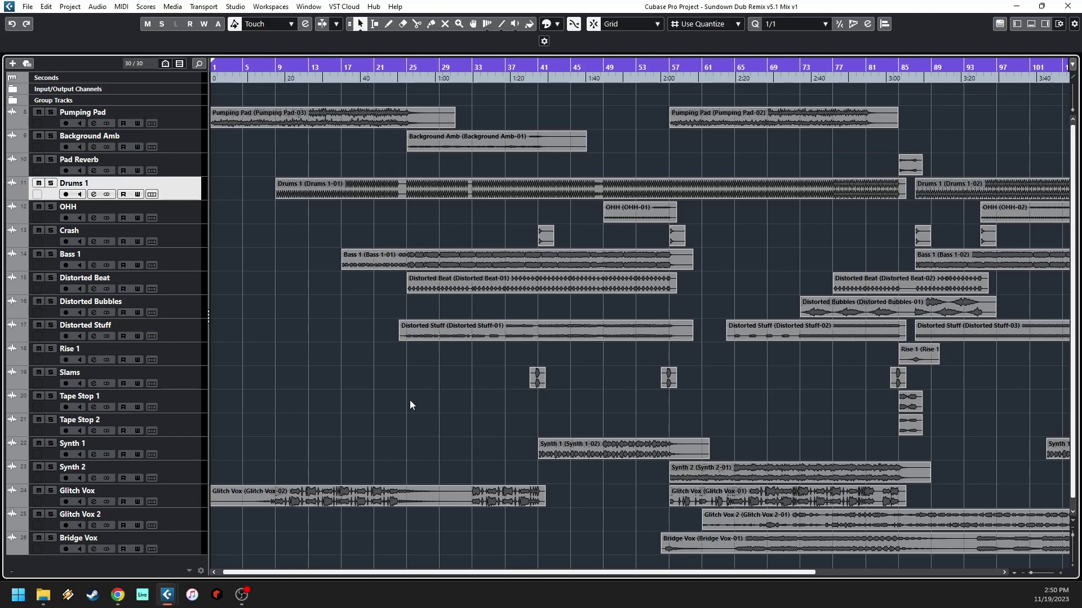
pyautogui.press('g')
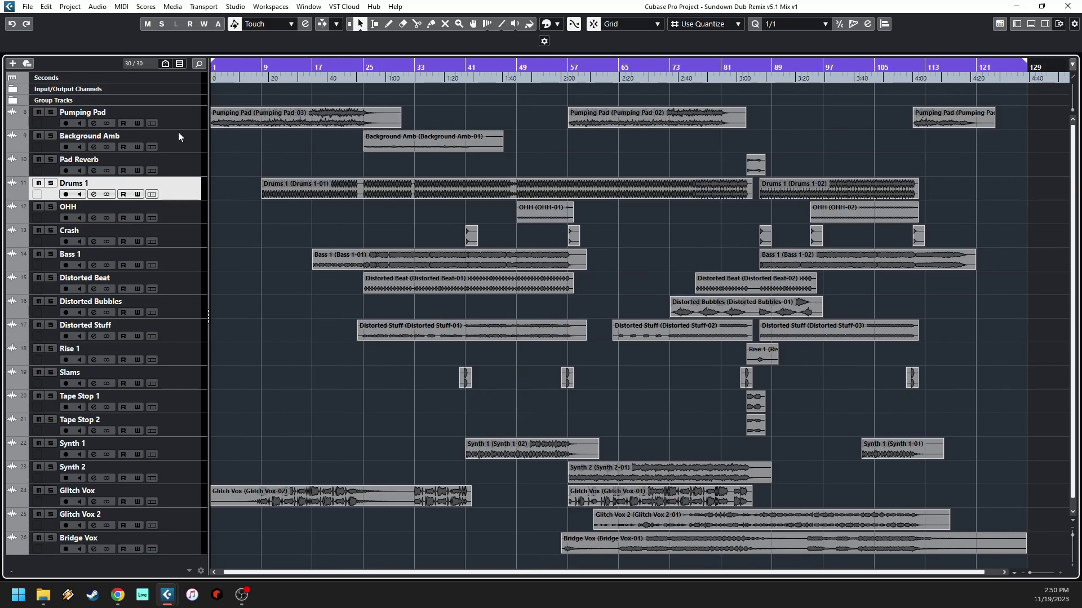
# Save the project.
pyautogui.click(27, 6)
pyautogui.click(110, 89)
pyautogui.click(241, 595)
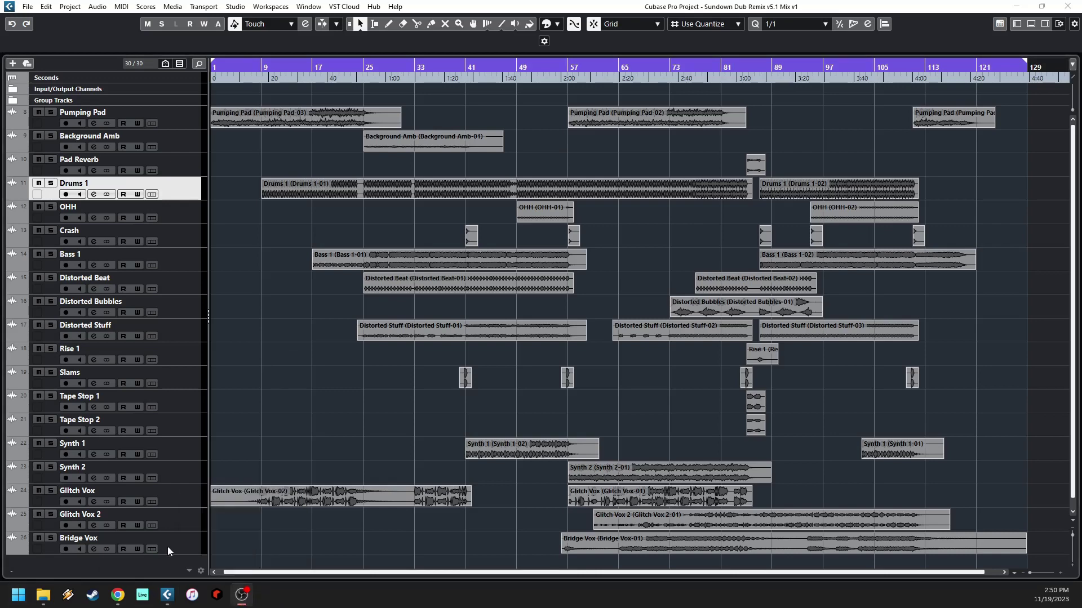